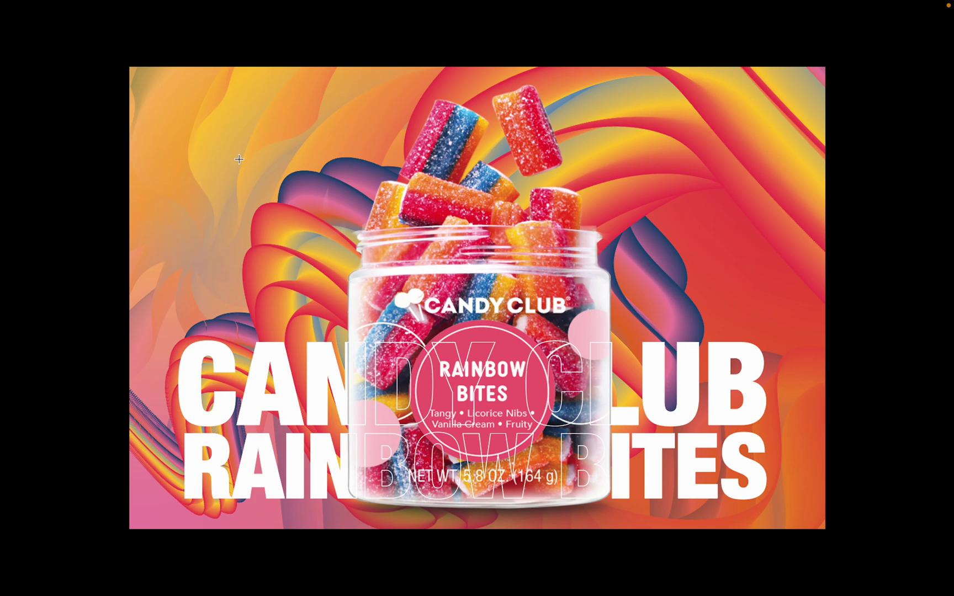
Look through the Candy Club, HOKA and tennis example posters in Preview and close the viewer
key("Right")
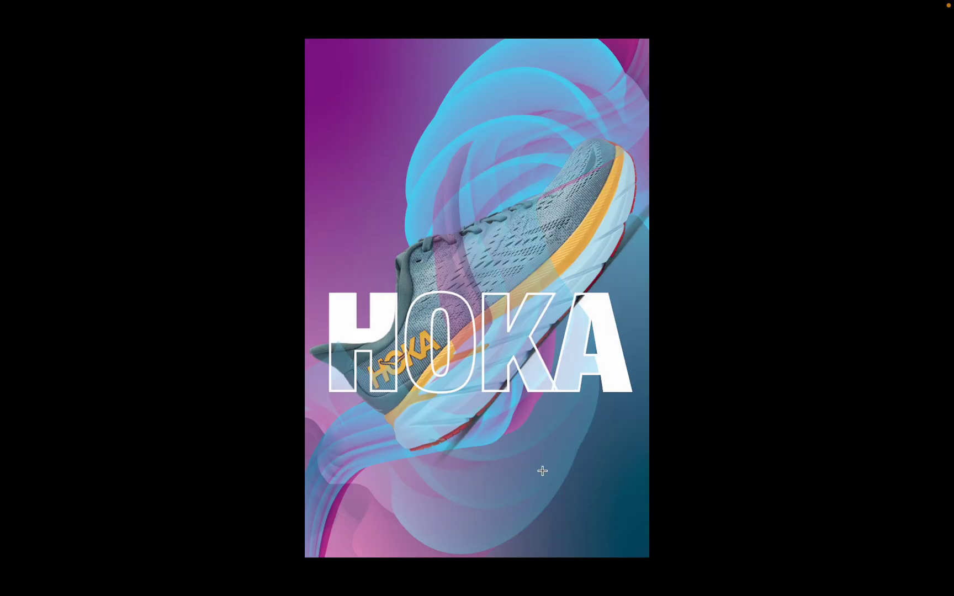
key("Right")
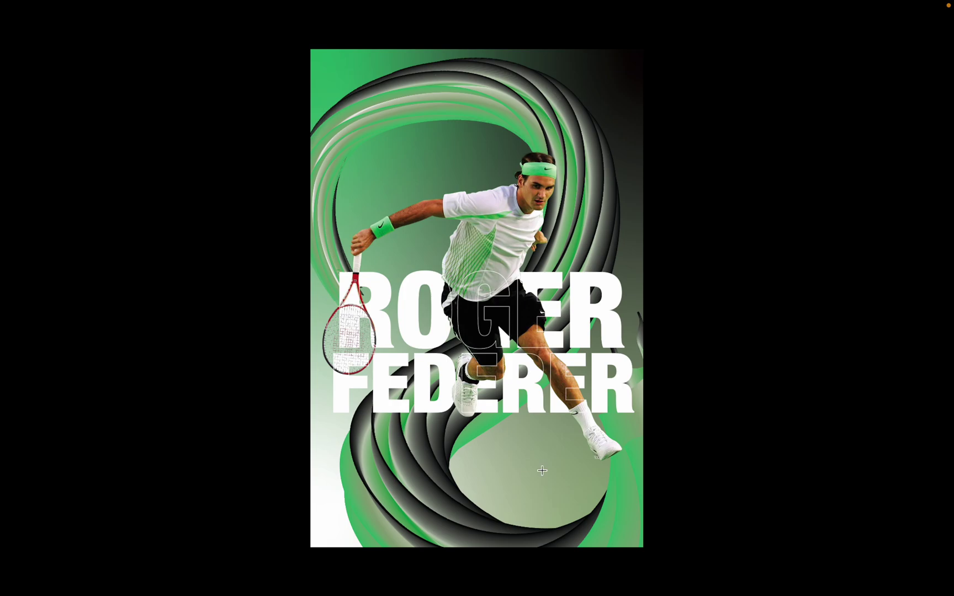
key("Left")
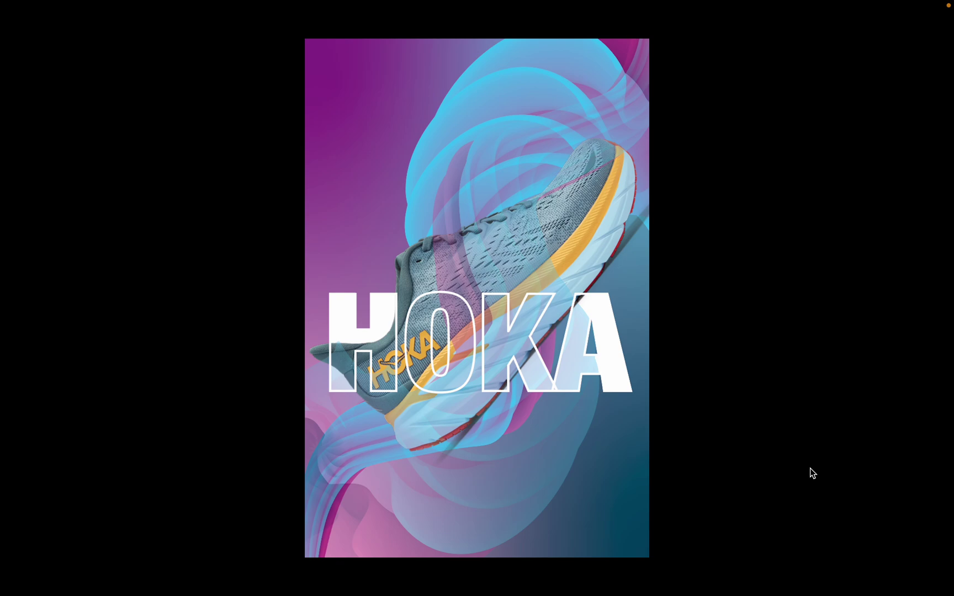
mouse_move(1, 2)
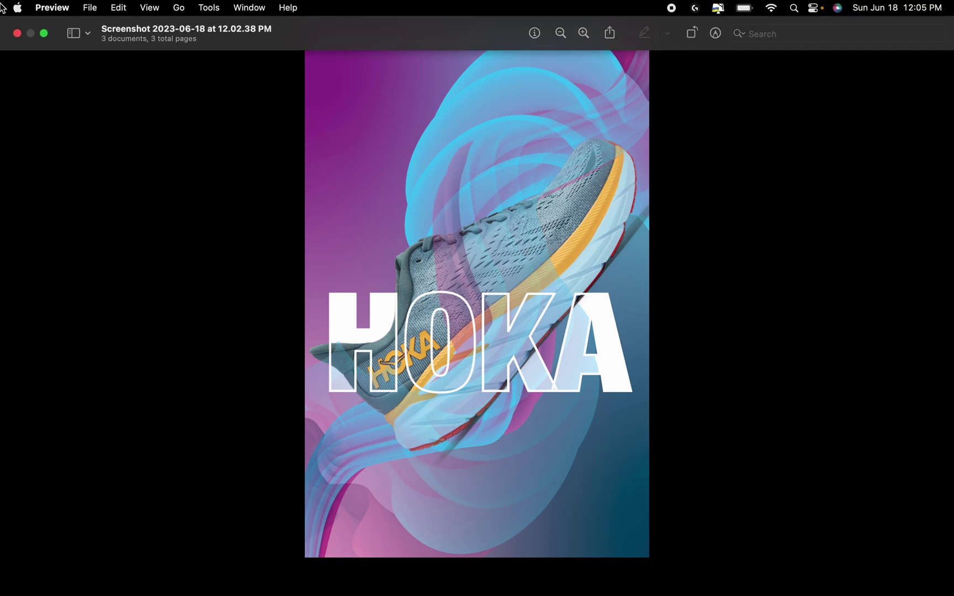
left_click(15, 34)
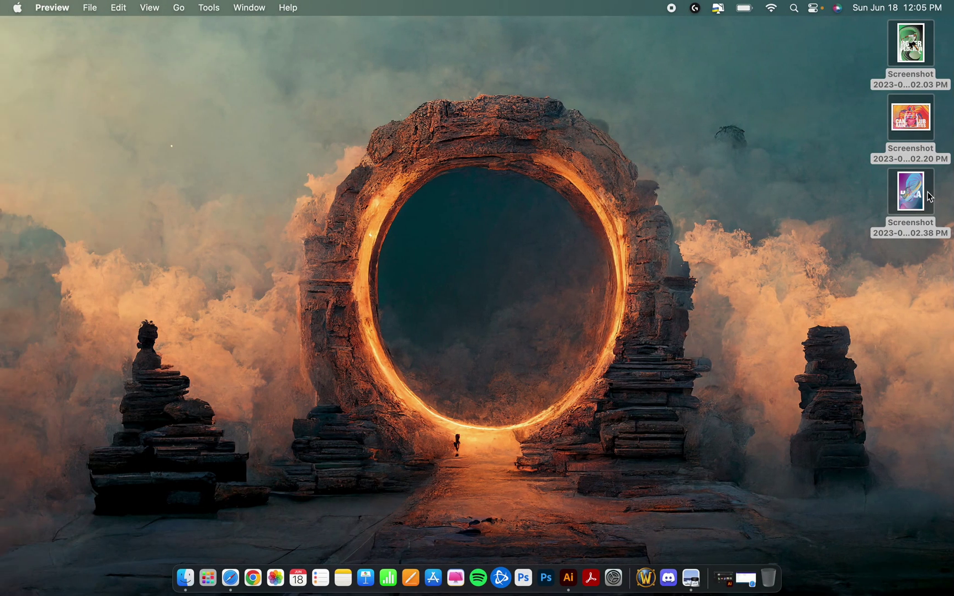
Move the three poster screenshots from the desktop to the Trash and empty it permanently
left_click_drag(907, 208, 770, 580)
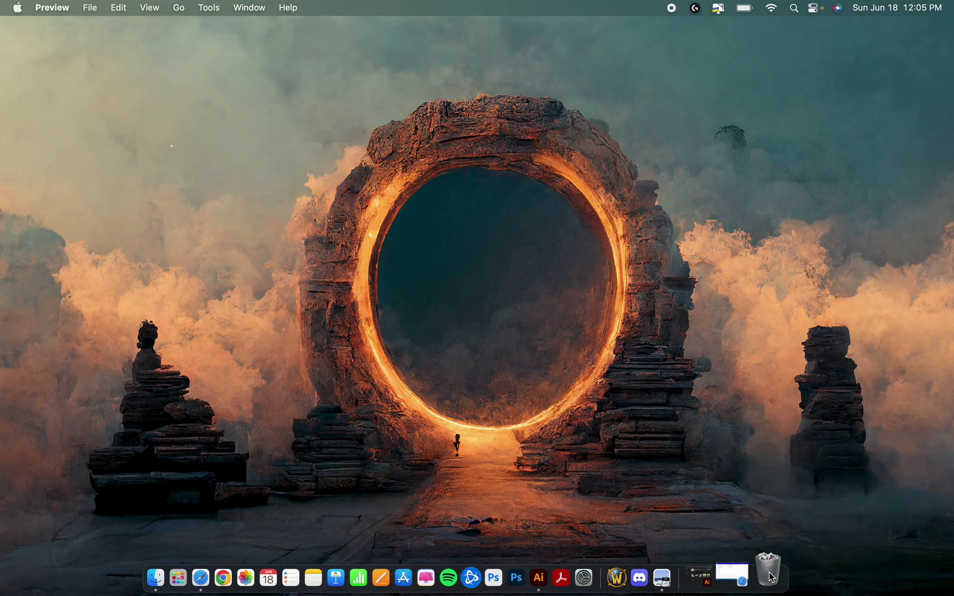
right_click(771, 577)
left_click(782, 524)
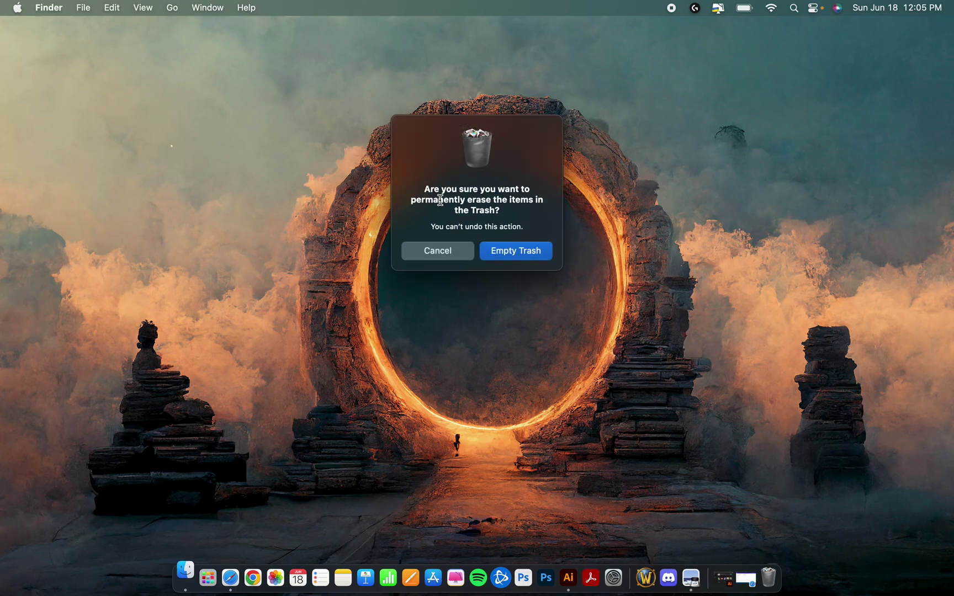
left_click(521, 254)
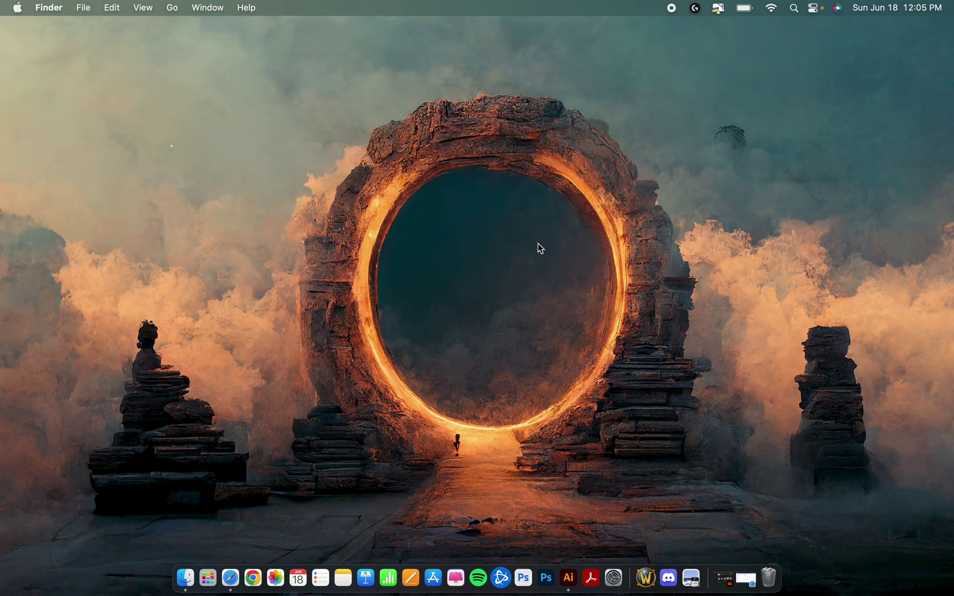
Switch to Safari and open the Modern Advert folder inside the 8th Grade Digital Design resources on Schoology
left_click(746, 577)
left_click(450, 110)
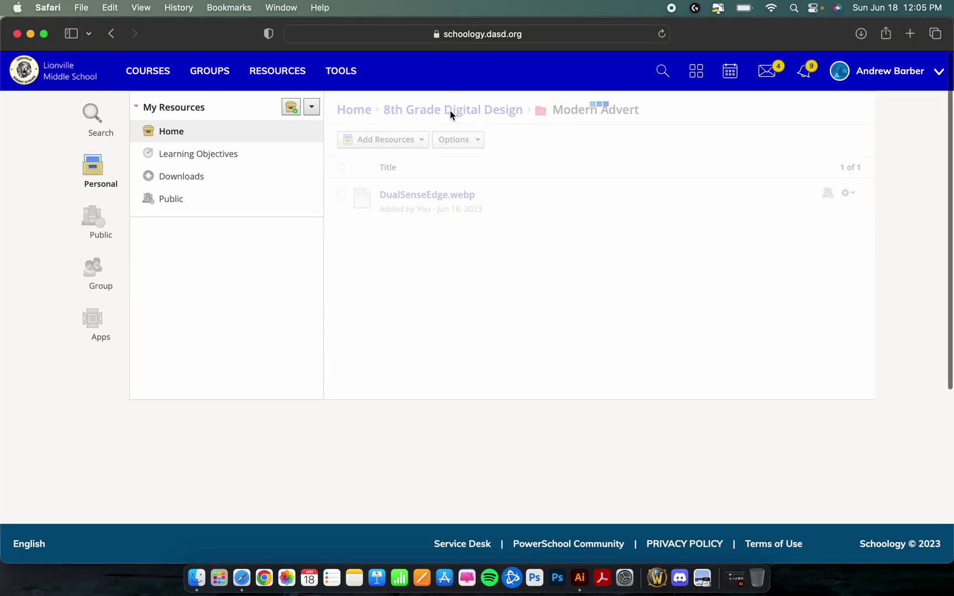
scroll(415, 269, "down", 1)
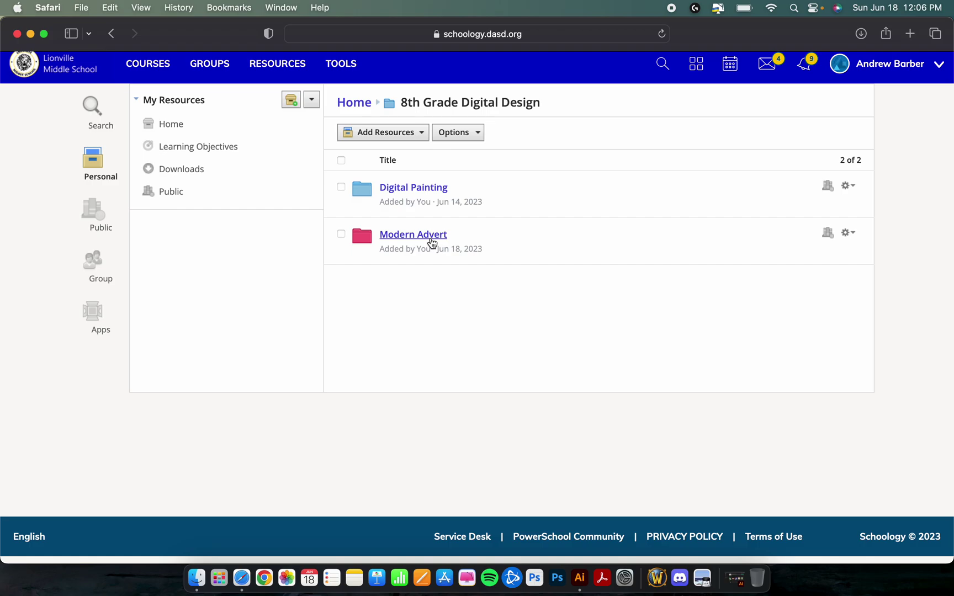
left_click(417, 242)
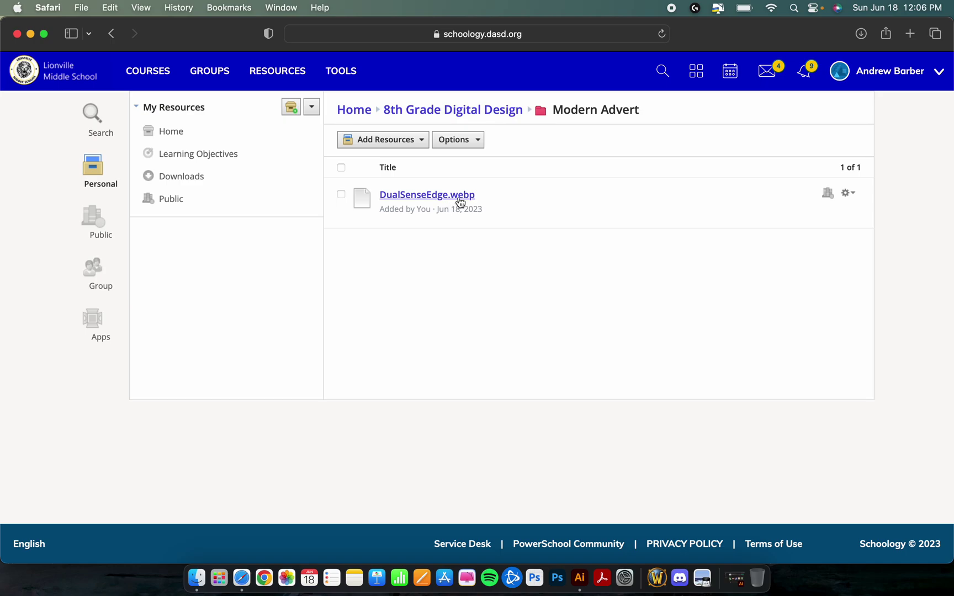
Download DualSenseEdge.webp, close the leftover blank tab and locate the file in Finder's Downloads folder
left_click(418, 197)
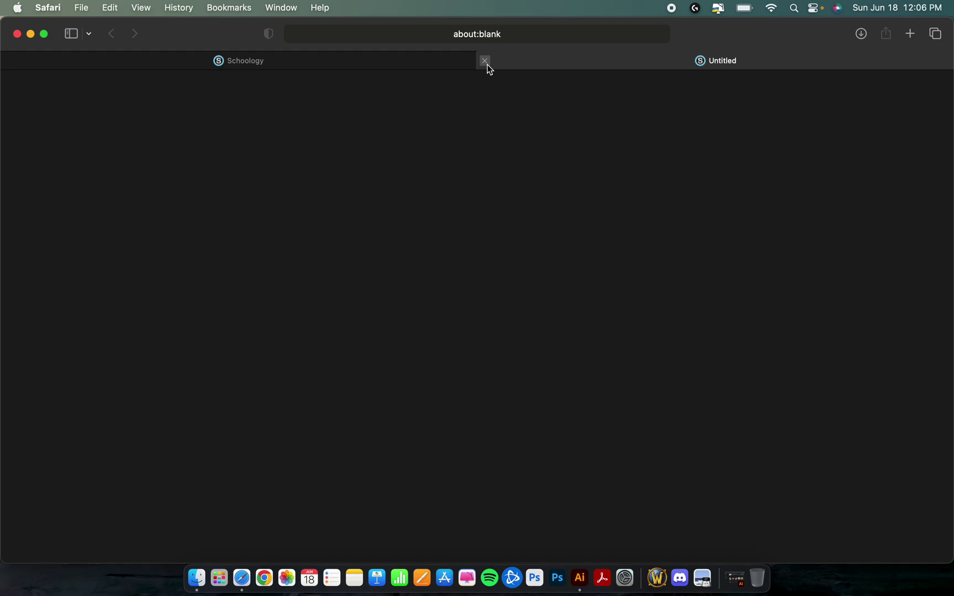
left_click(485, 61)
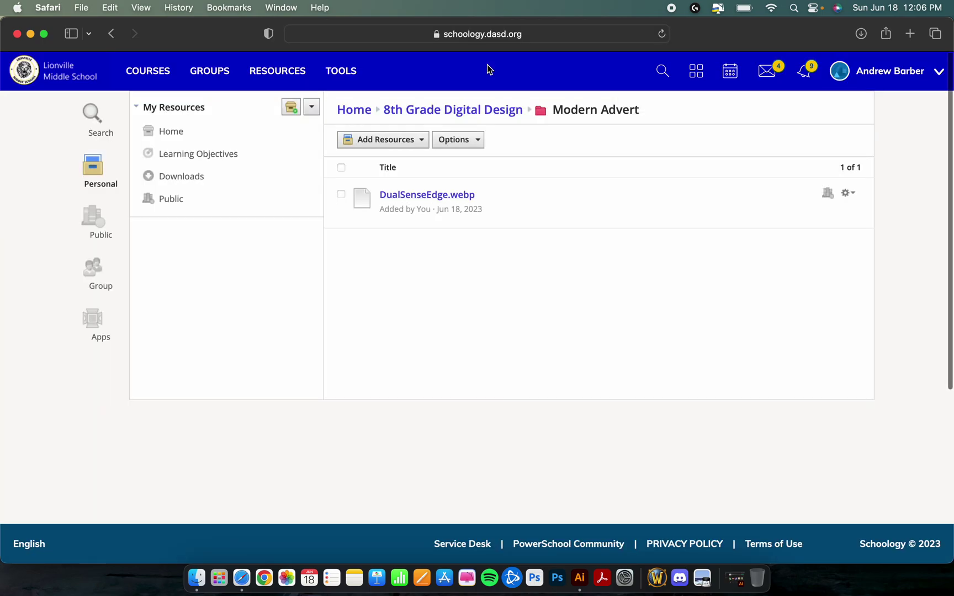
left_click(202, 583)
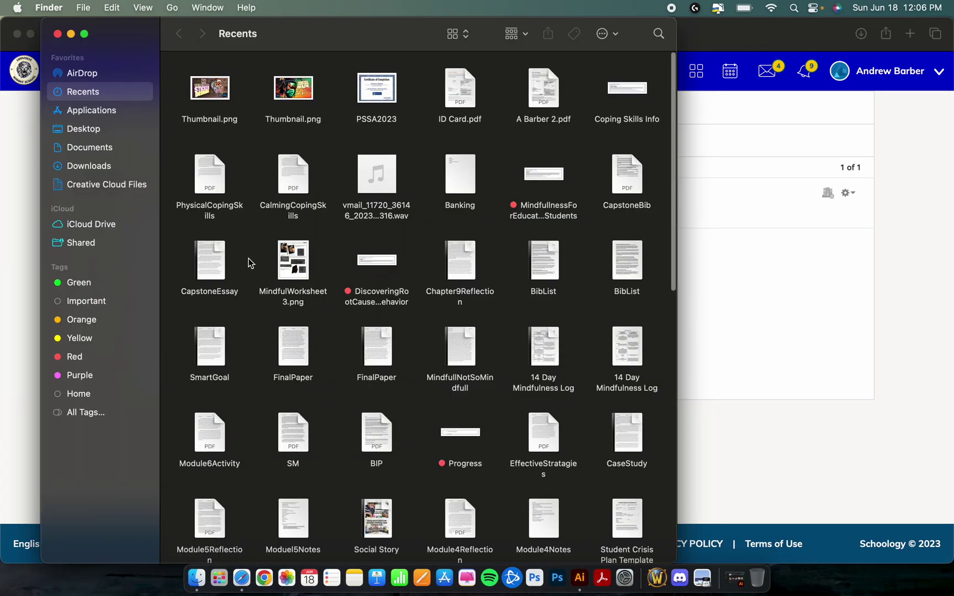
left_click(89, 166)
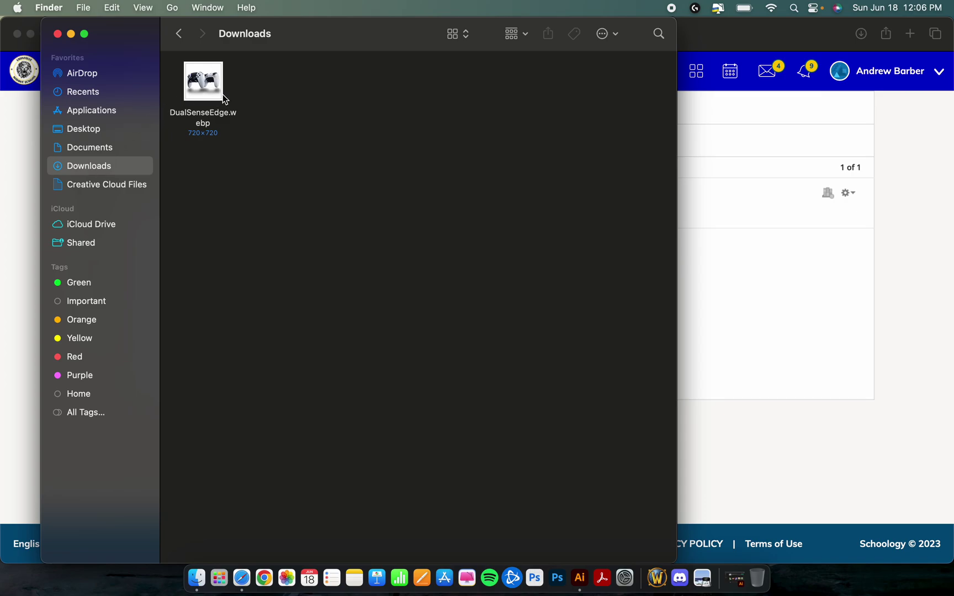
Return to Safari and run a Google image search for "dualsense edge" in a new tab
left_click(740, 337)
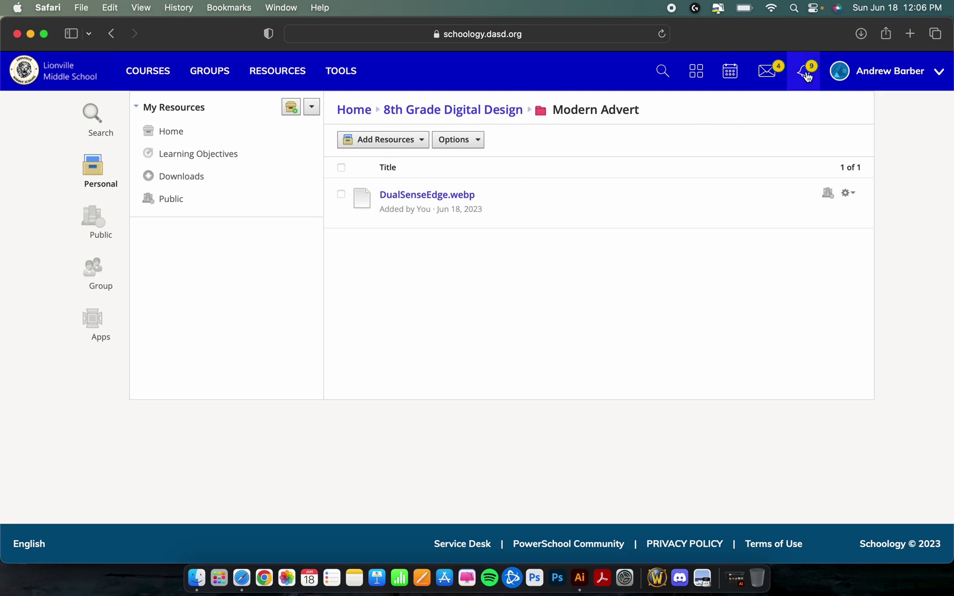
left_click(911, 35)
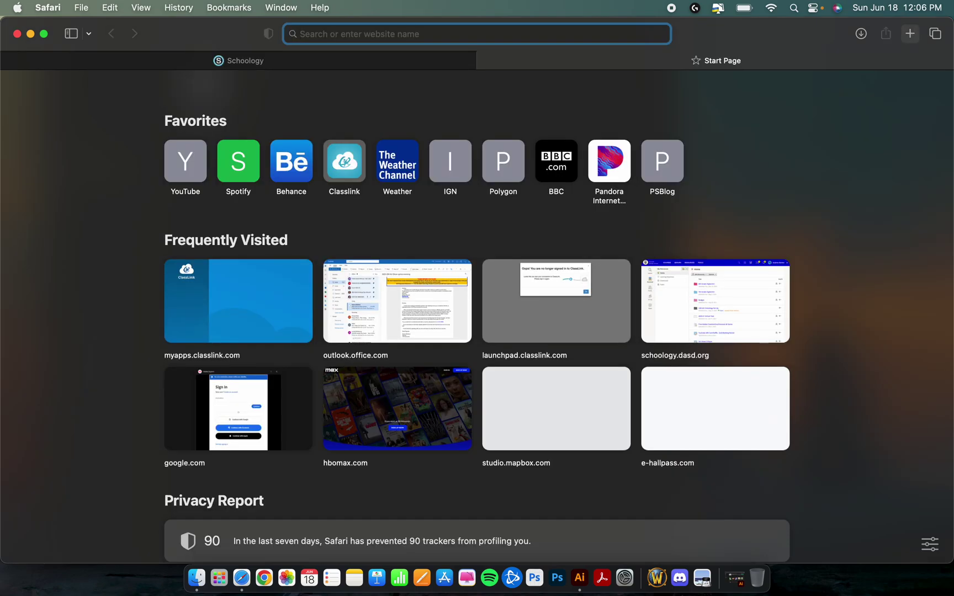
type("google.com")
key("Return")
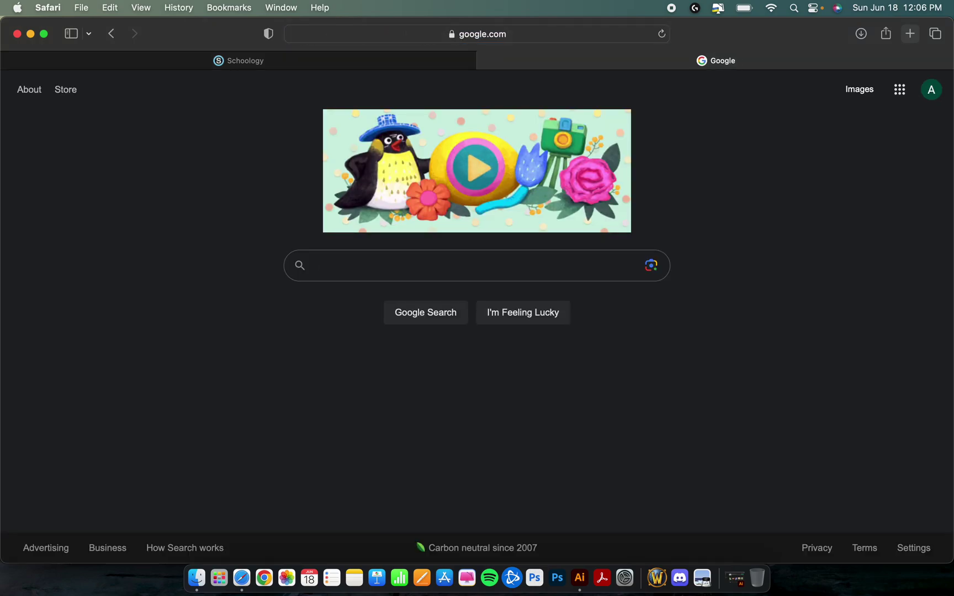
type("duals")
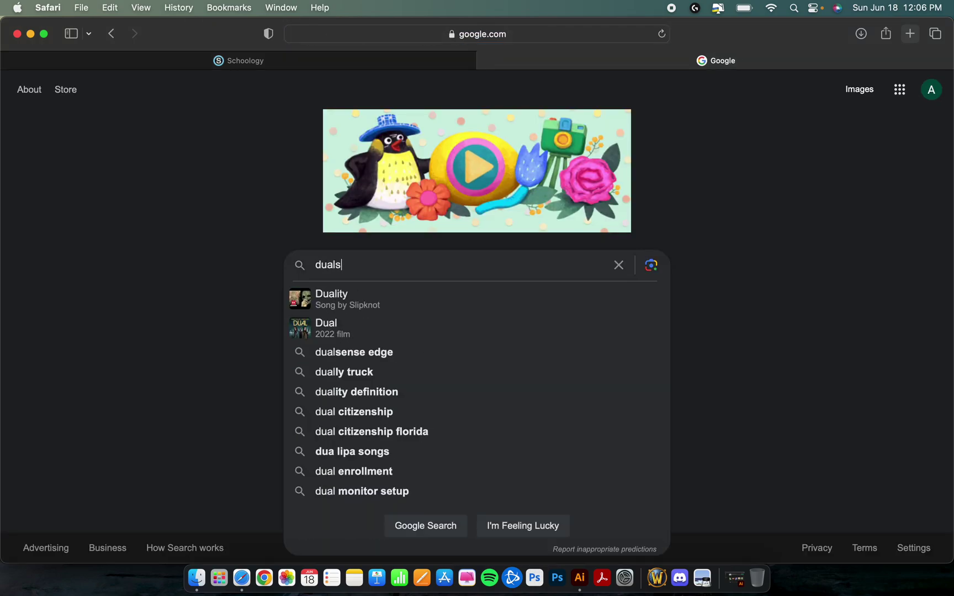
type("ense edge")
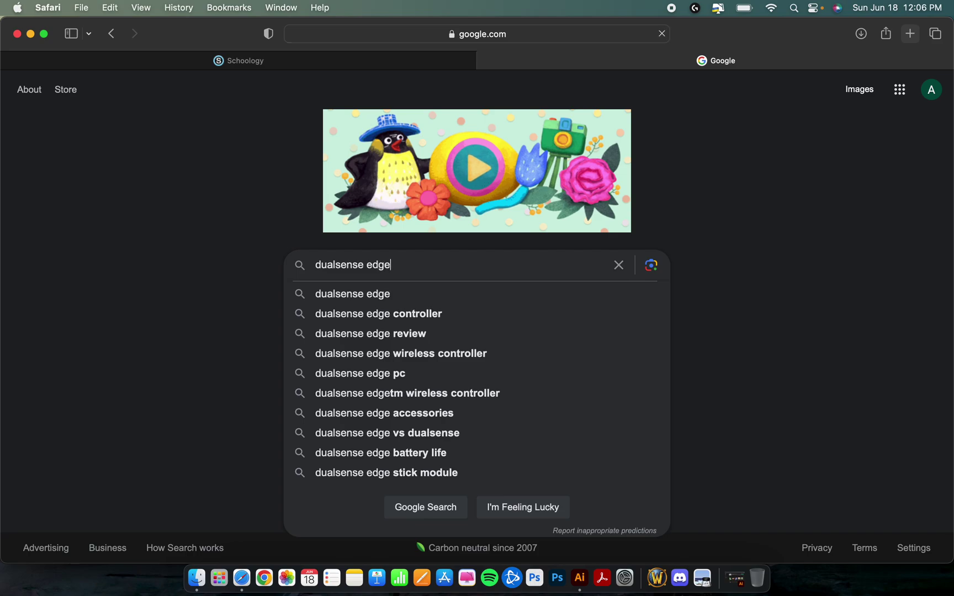
key("Return")
left_click(172, 149)
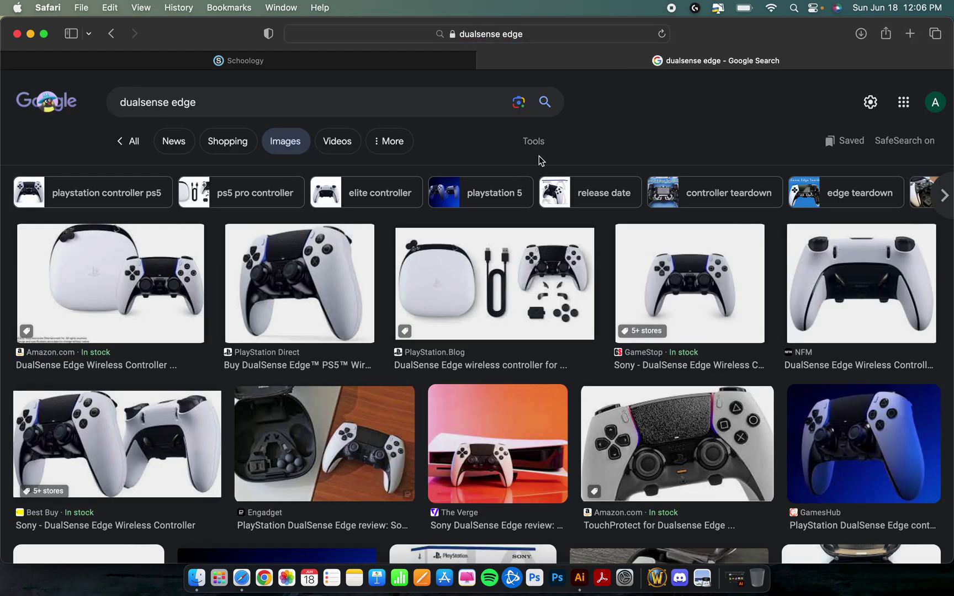
Show the image search filters and restrict the results to the Transparent color option
left_click(535, 146)
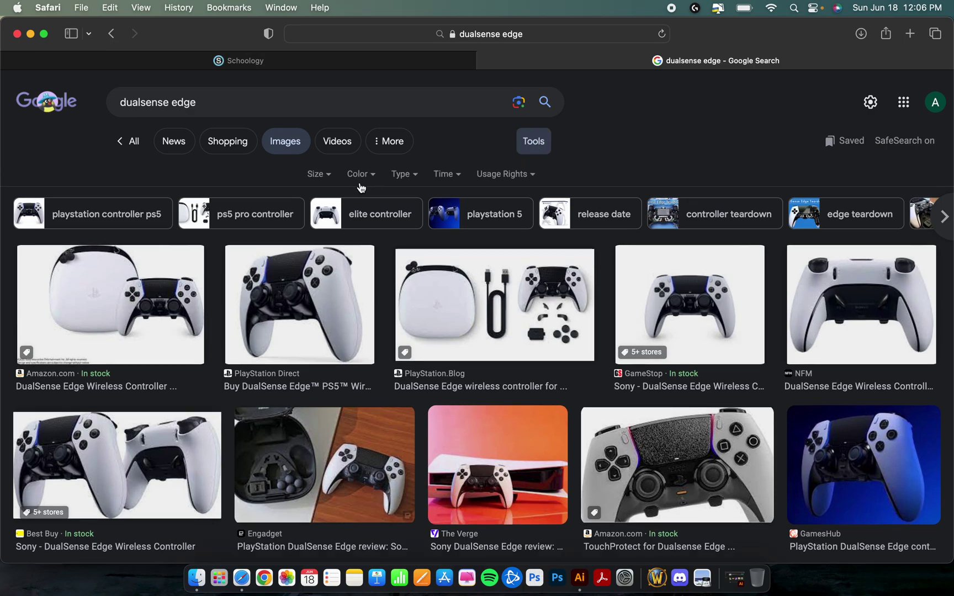
left_click(323, 175)
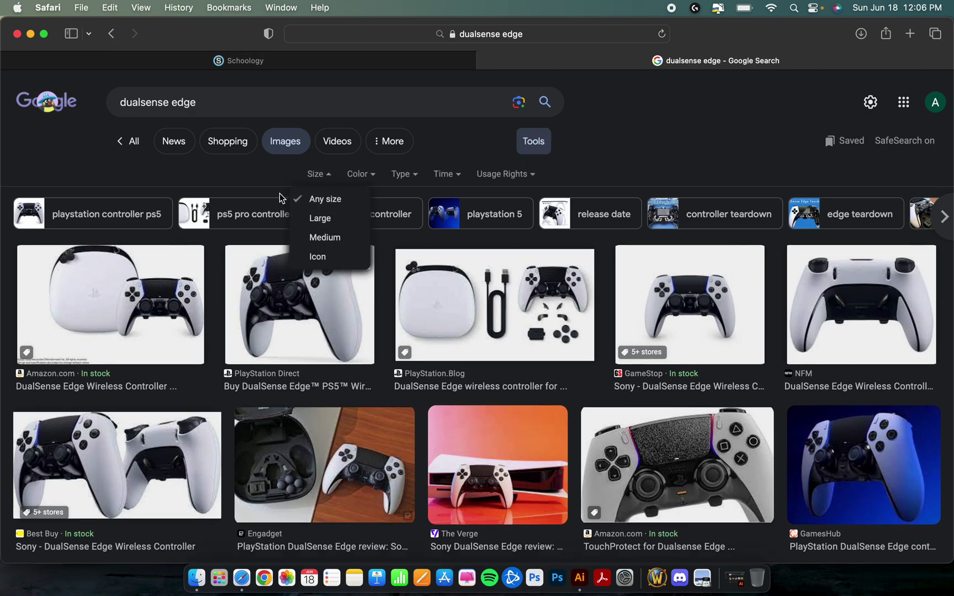
left_click(257, 176)
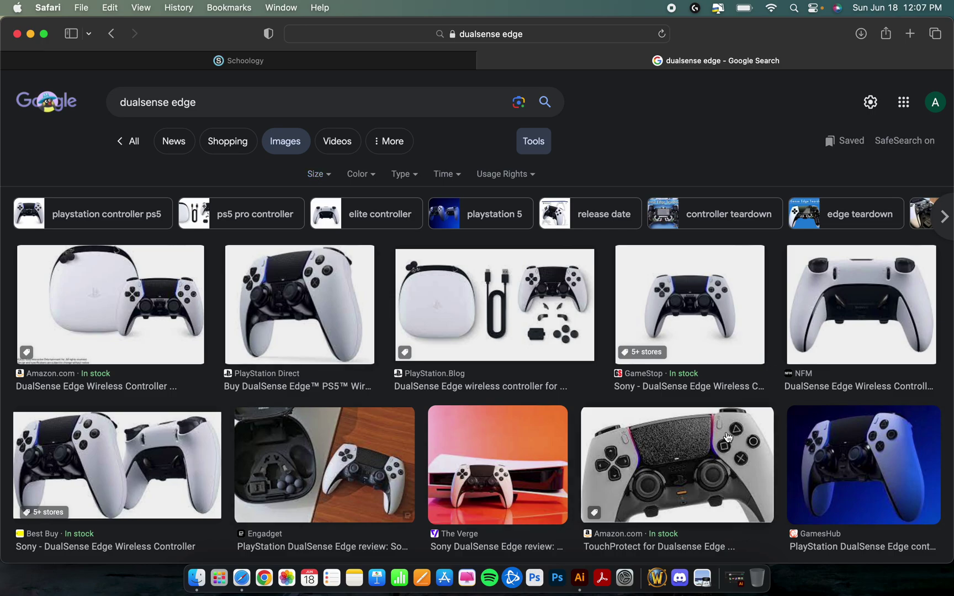
scroll(728, 439, "down", 2)
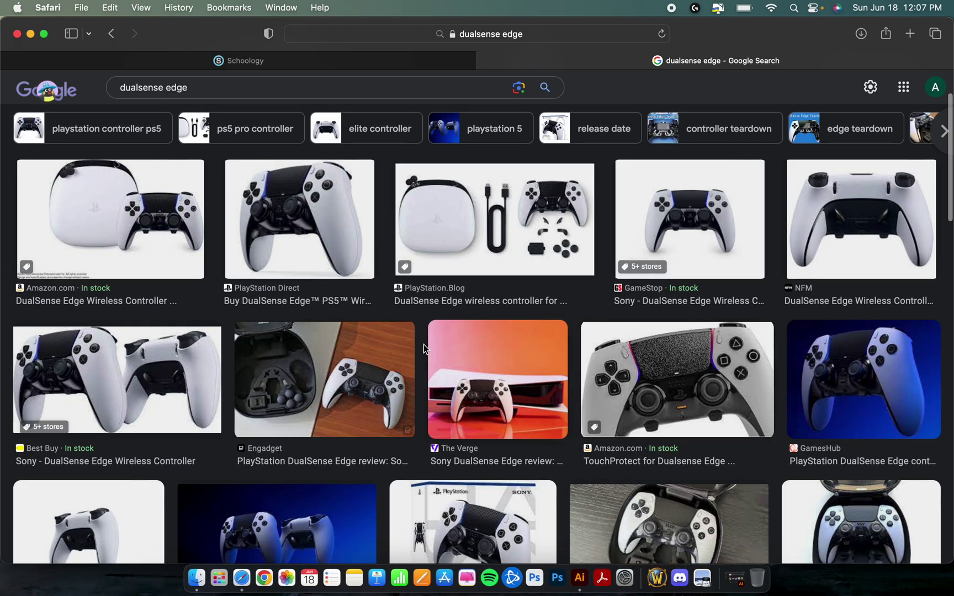
scroll(424, 345, "up", 3)
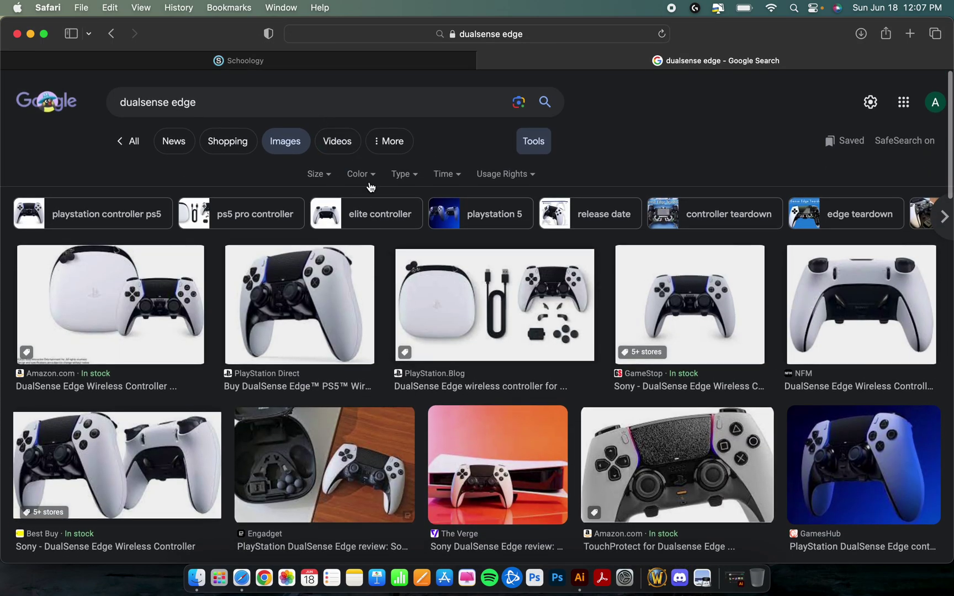
left_click(370, 177)
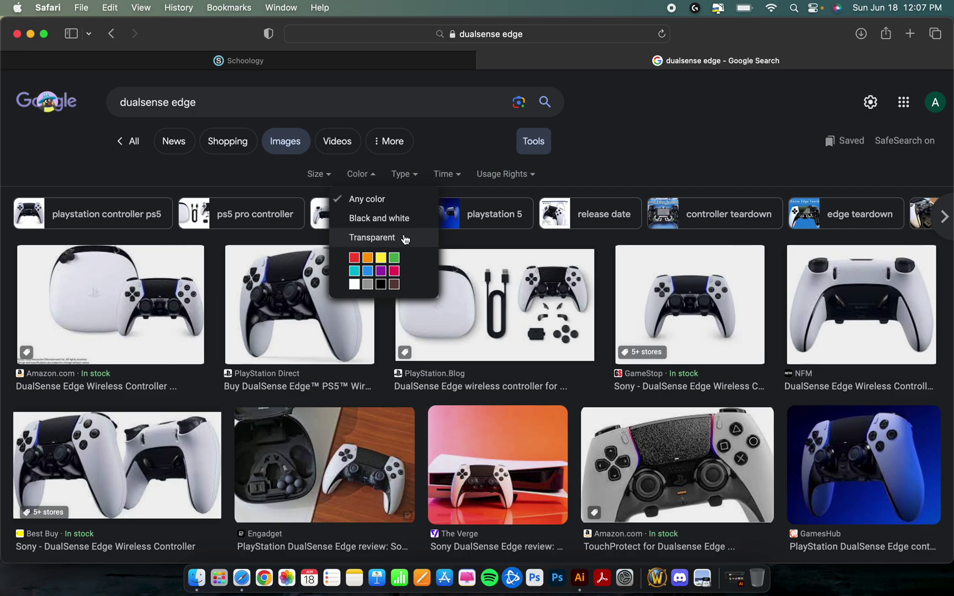
left_click(403, 238)
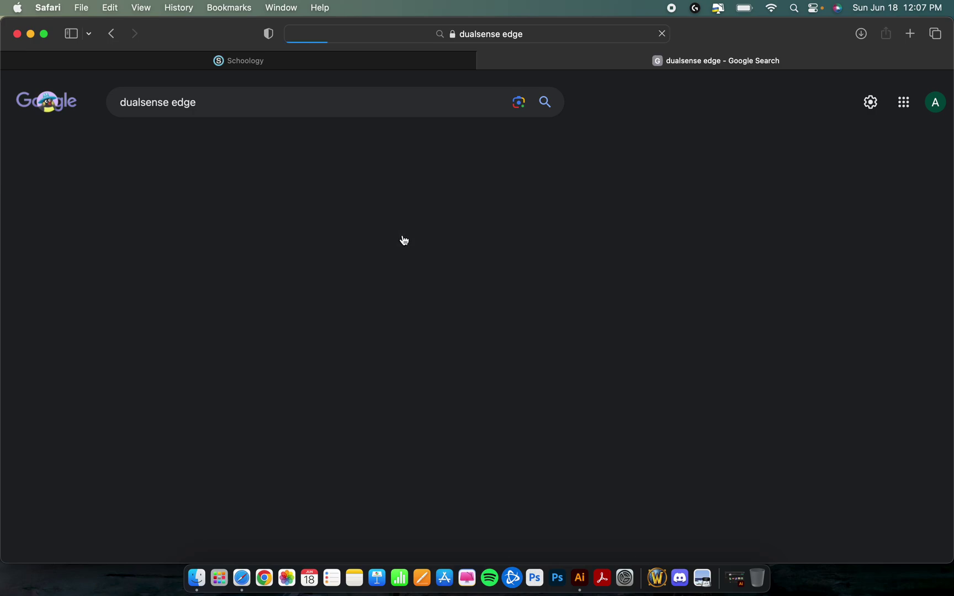
Compare previews of the transparent controller images from Budd's Controllers, PlayStation and GameStop, checking for the checkerboard background
scroll(439, 433, "down", 2)
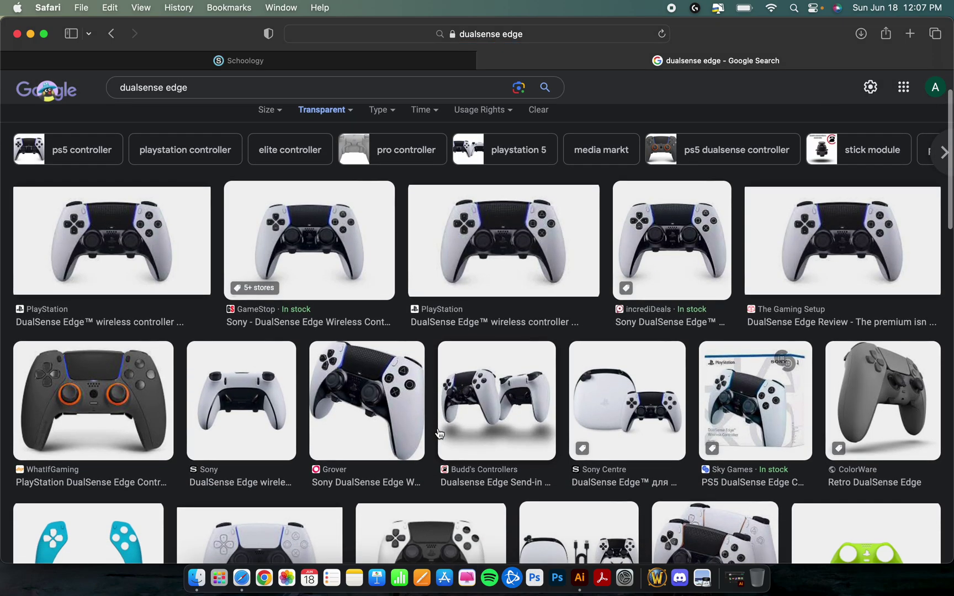
scroll(439, 433, "up", 2)
scroll(483, 404, "down", 1)
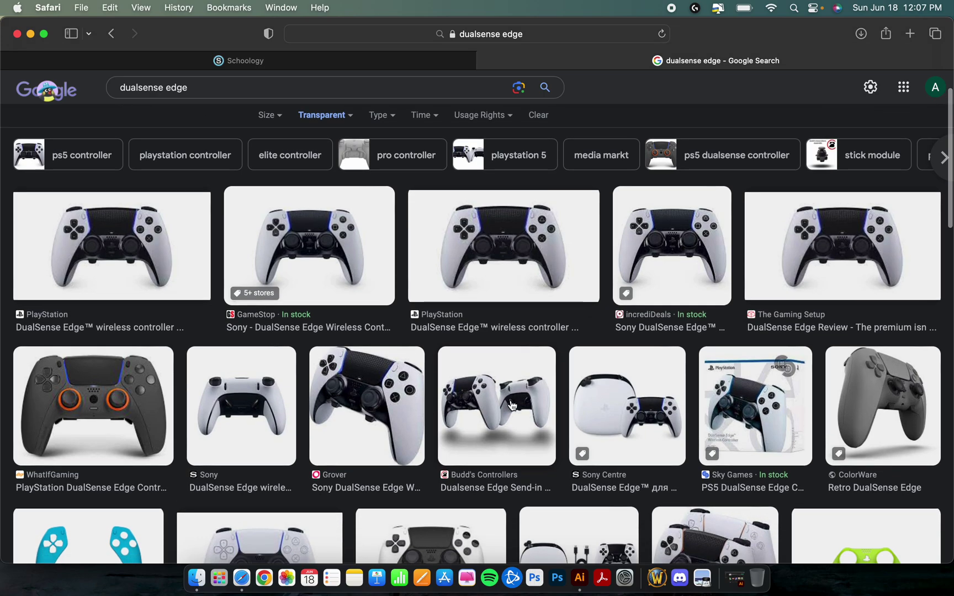
left_click(485, 401)
scroll(334, 451, "up", 2)
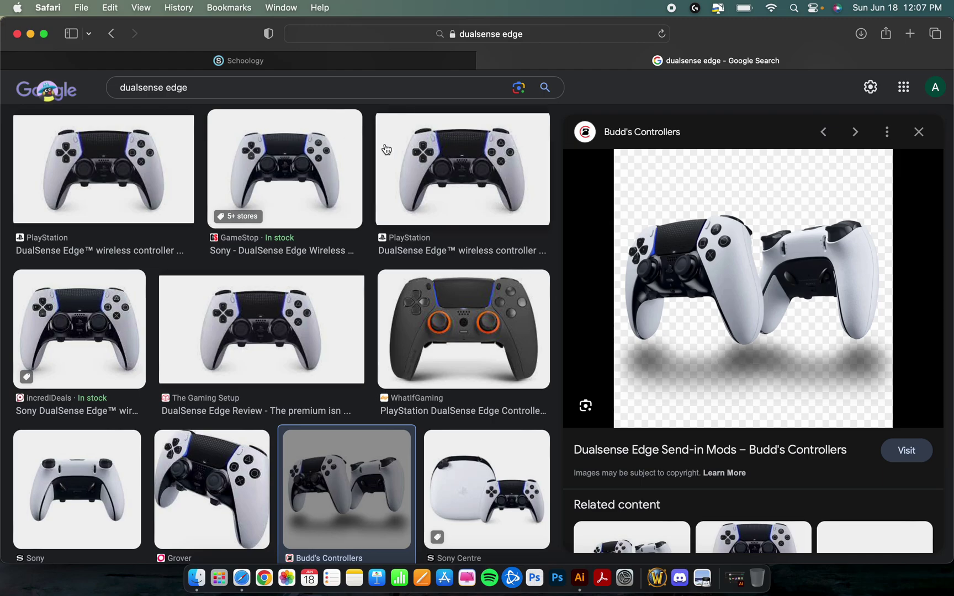
left_click(389, 150)
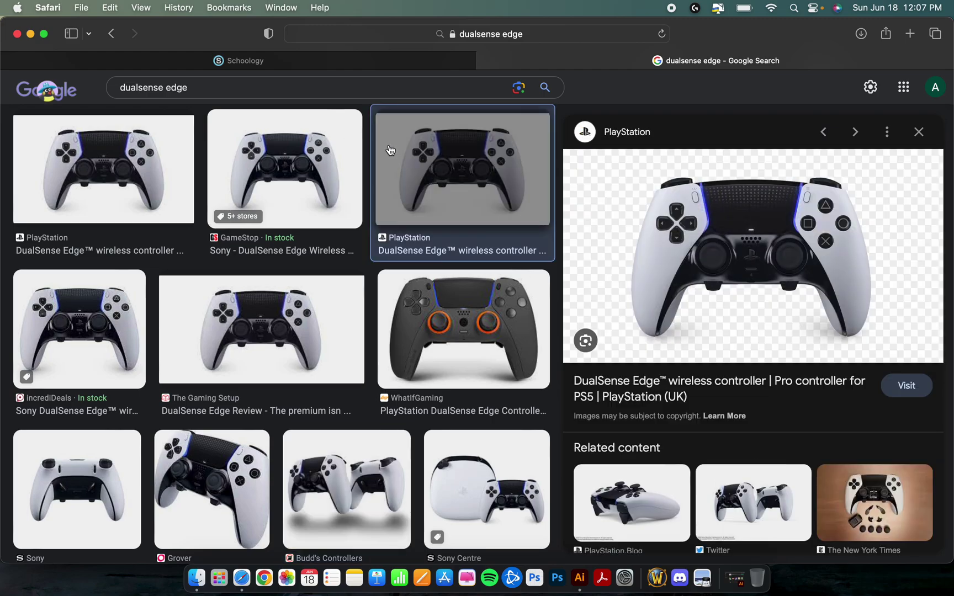
left_click(303, 178)
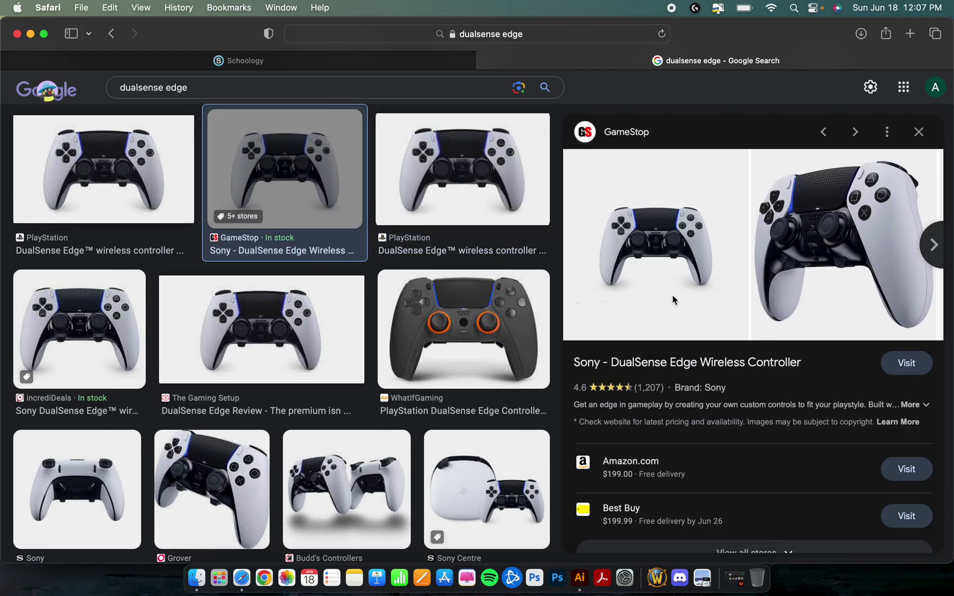
left_click(146, 169)
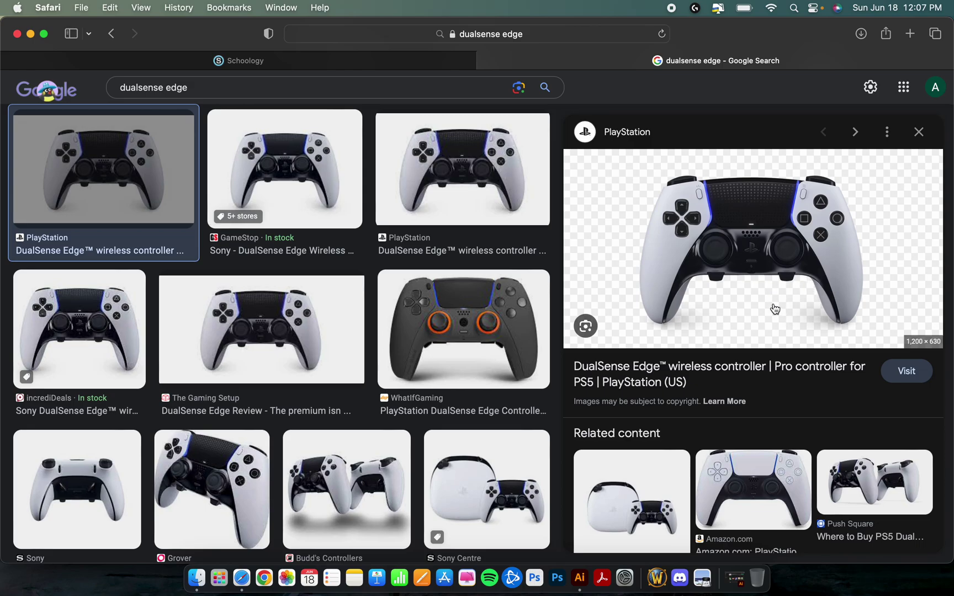
scroll(286, 239, "up", 5)
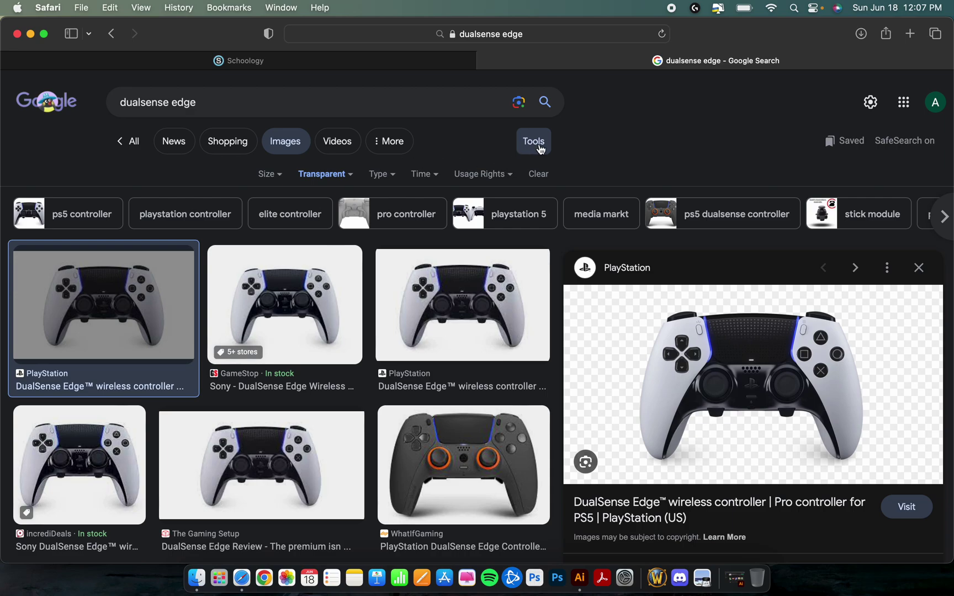
left_click(339, 176)
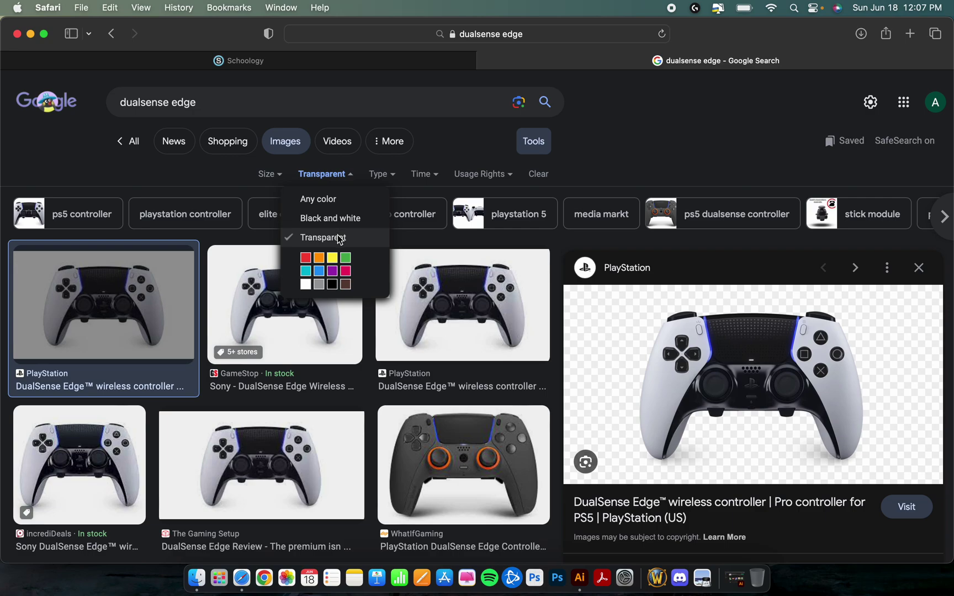
left_click(639, 155)
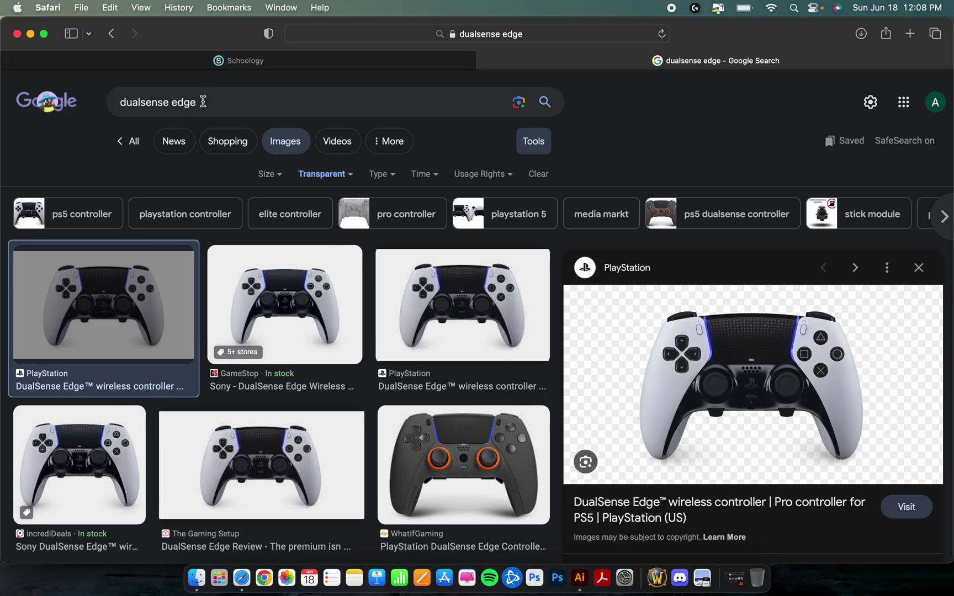
Minimize Safari, switch to Illustrator and create a 12 x 18 in print document named ModernAdvertDemo
left_click(30, 34)
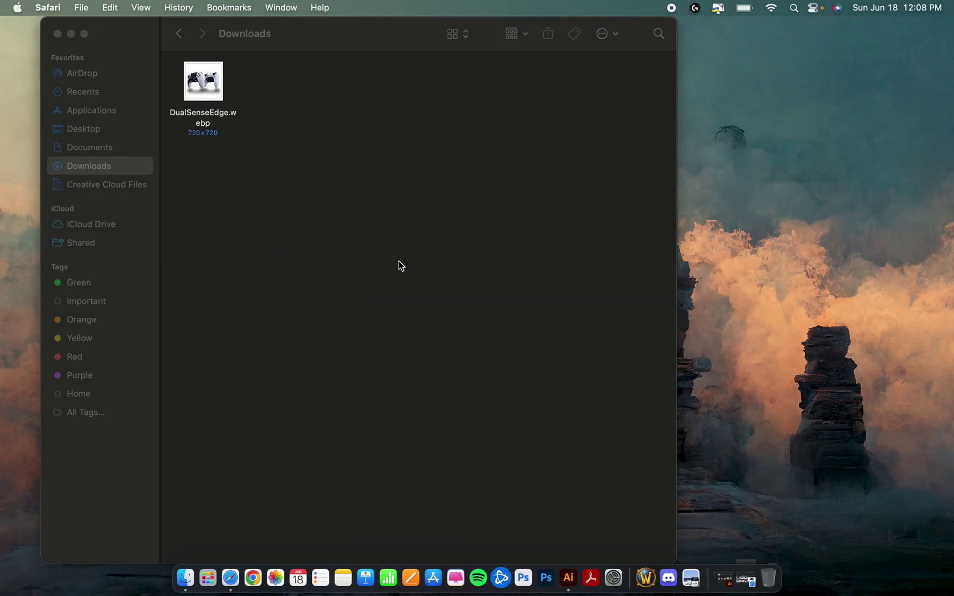
left_click(573, 578)
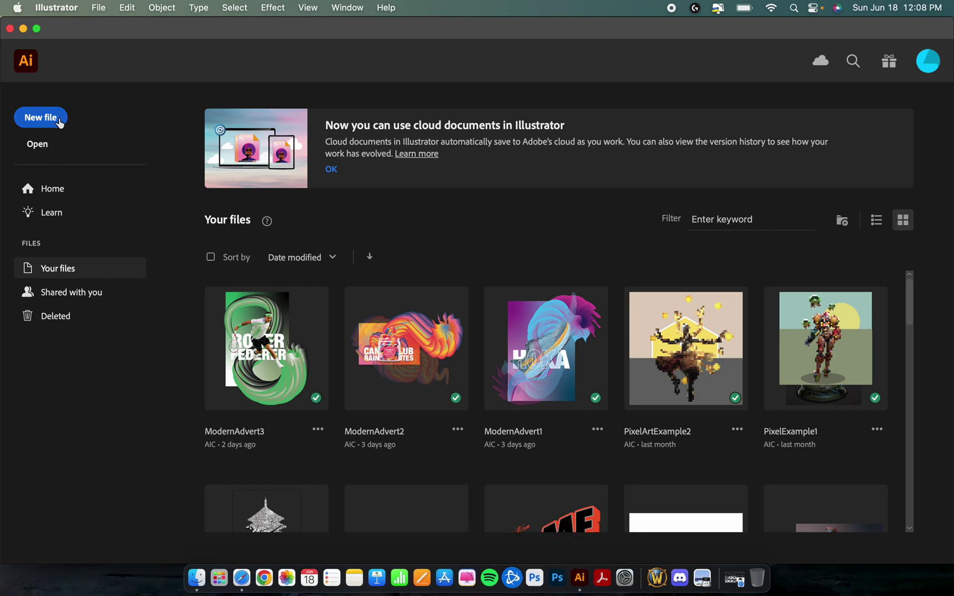
left_click(60, 123)
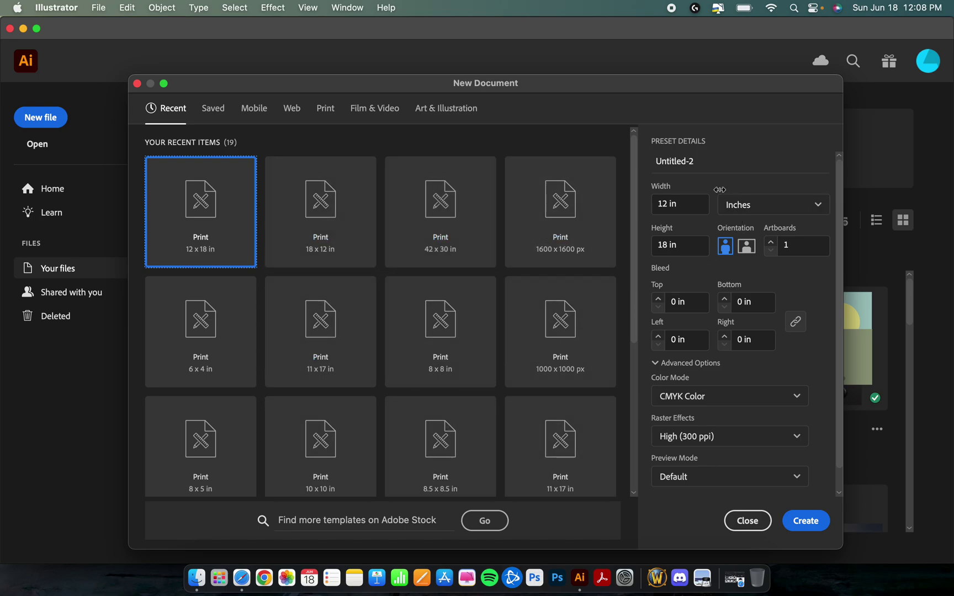
left_click(714, 160)
left_click_drag(713, 160, 600, 160)
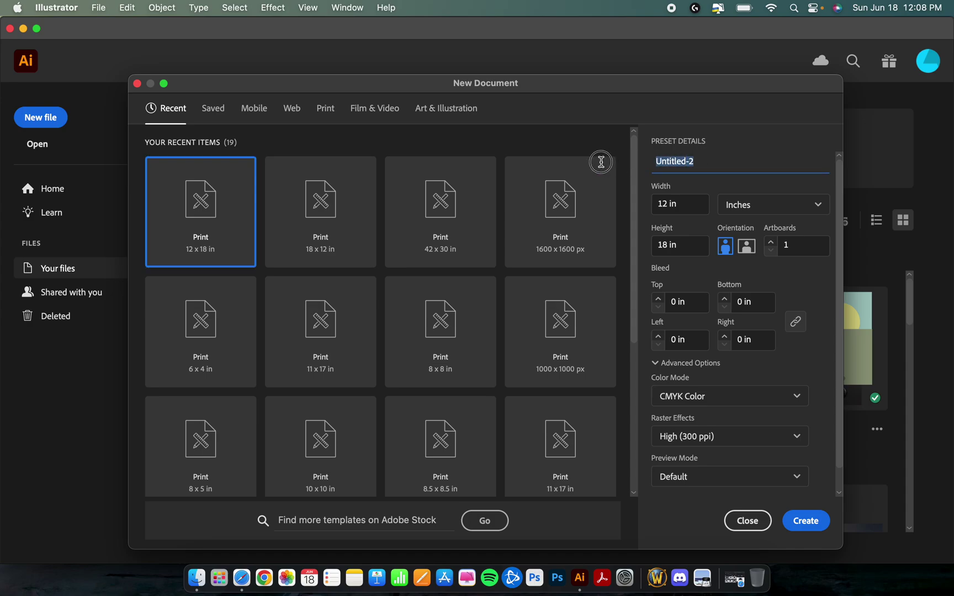
type("ModernAdvertEx")
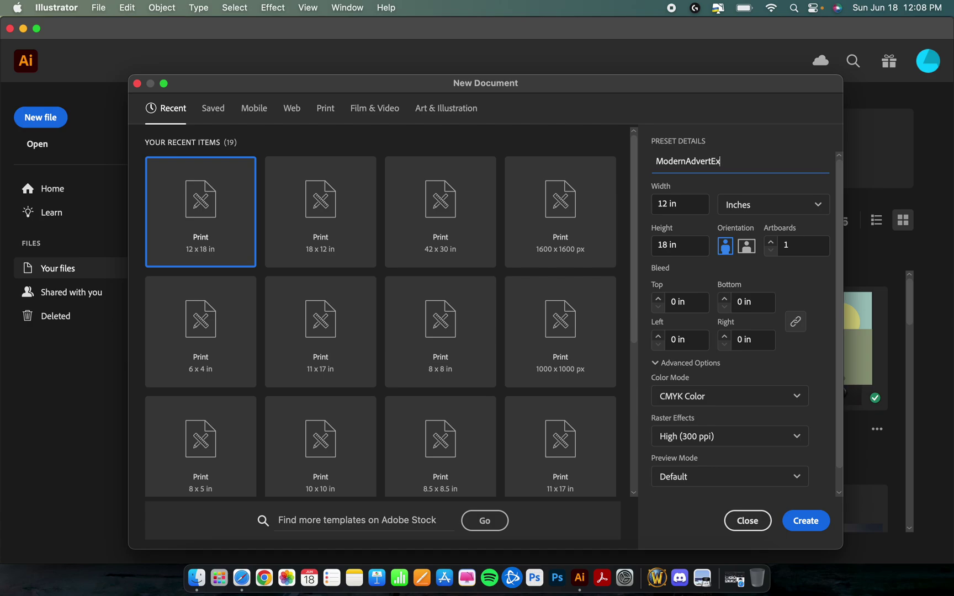
key("BackSpace")
key("BackSpace")
key("BackSpace")
type("Demo")
left_click(806, 521)
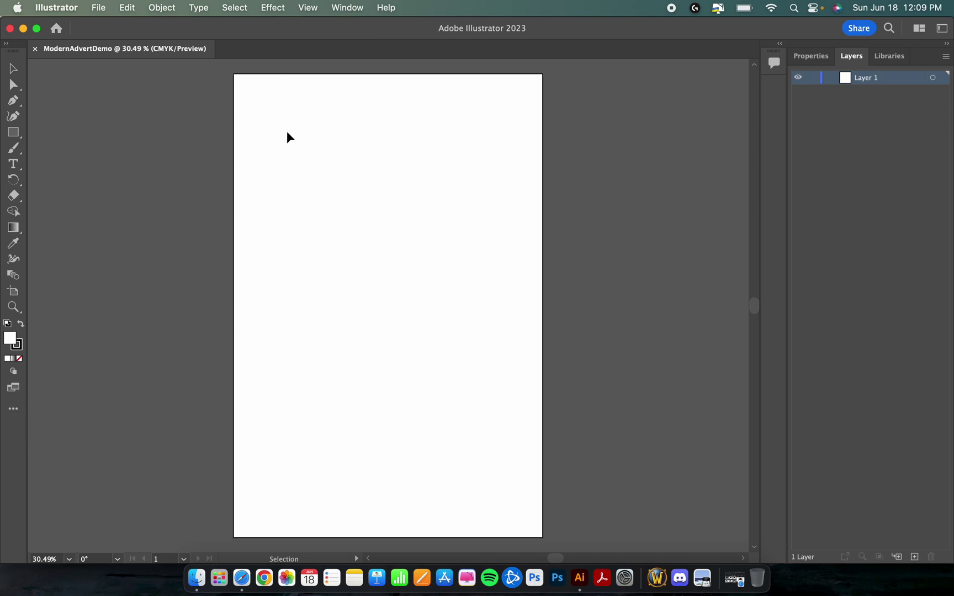
Switch the workspace from Essentials to Essentials Classic
left_click(343, 11)
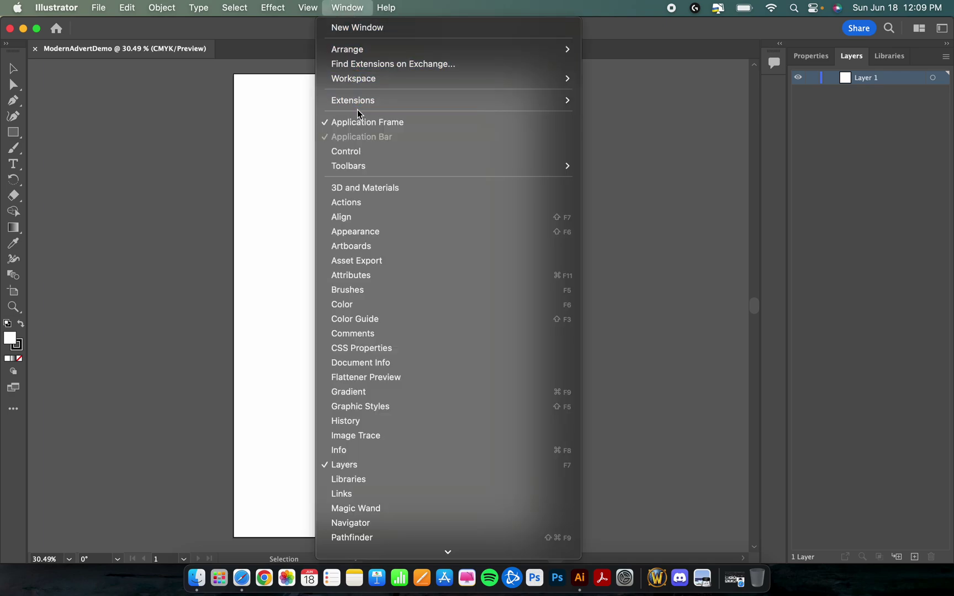
mouse_move(377, 83)
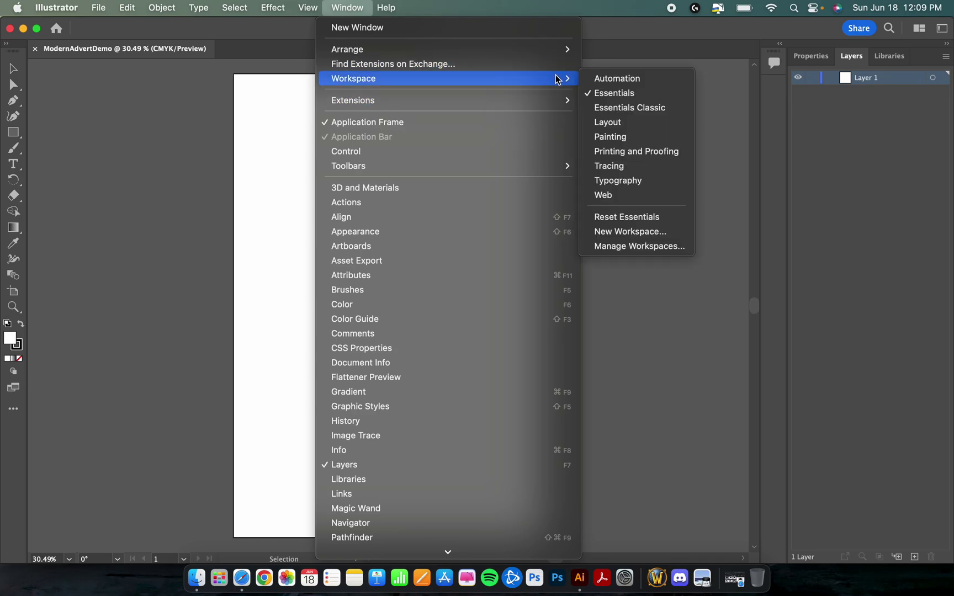
left_click(677, 113)
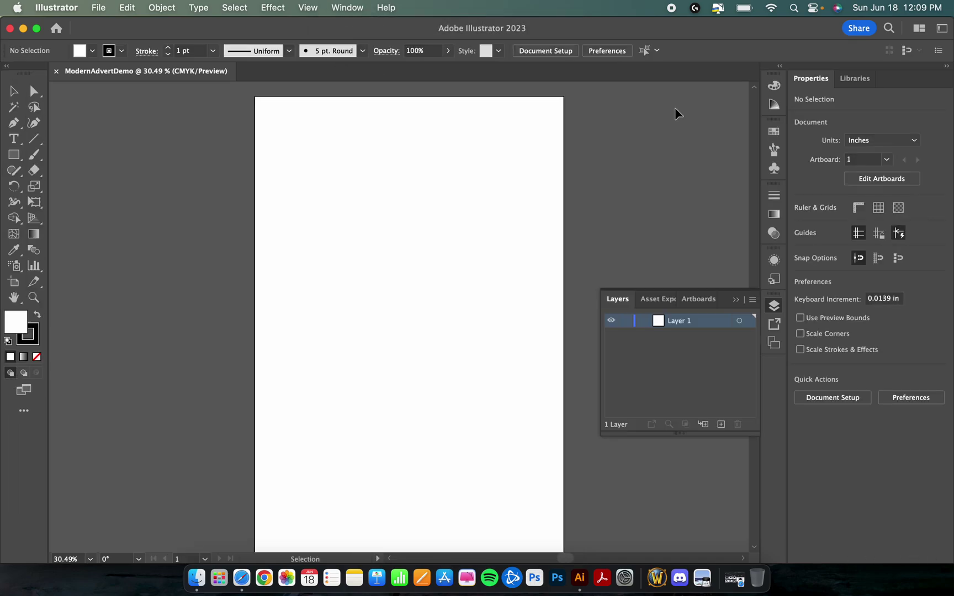
Hide and show the Layers panel repeatedly, ending with it shown
left_click(774, 305)
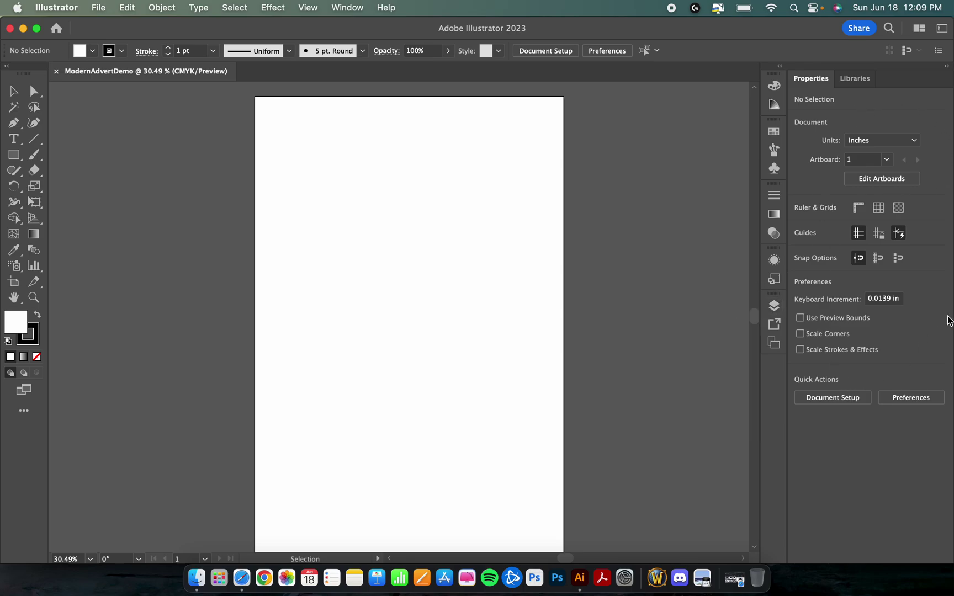
left_click(778, 309)
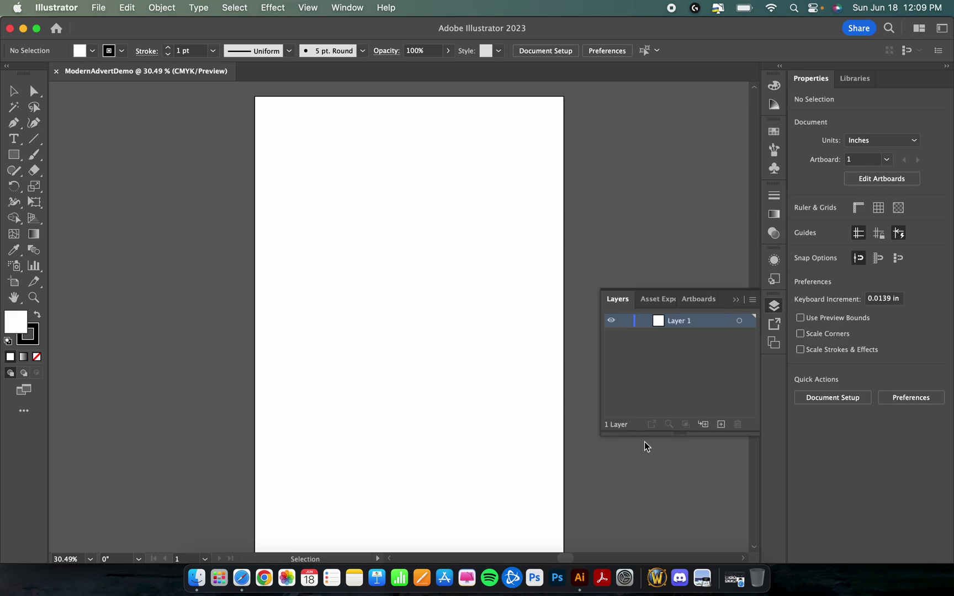
left_click(778, 308)
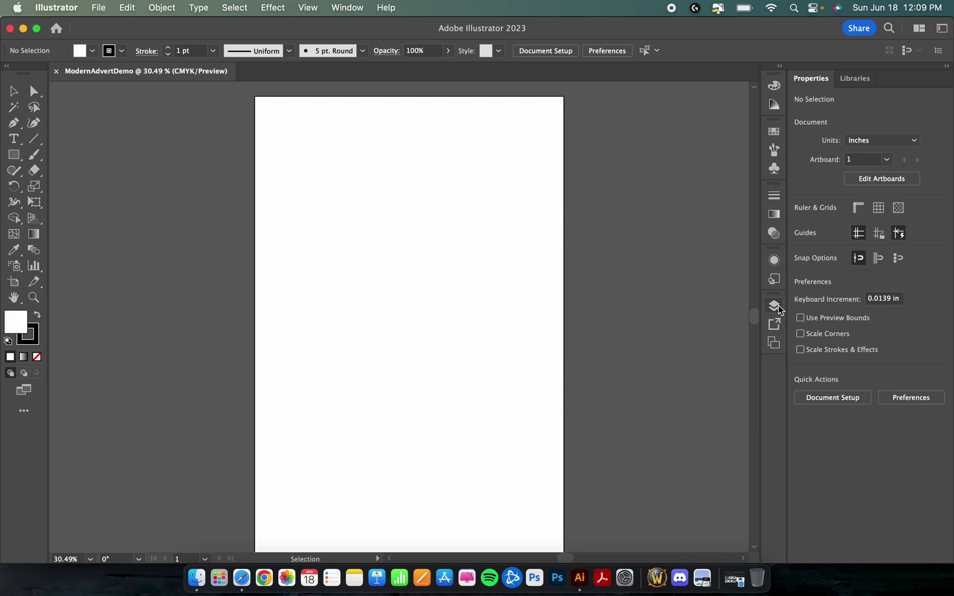
left_click(778, 308)
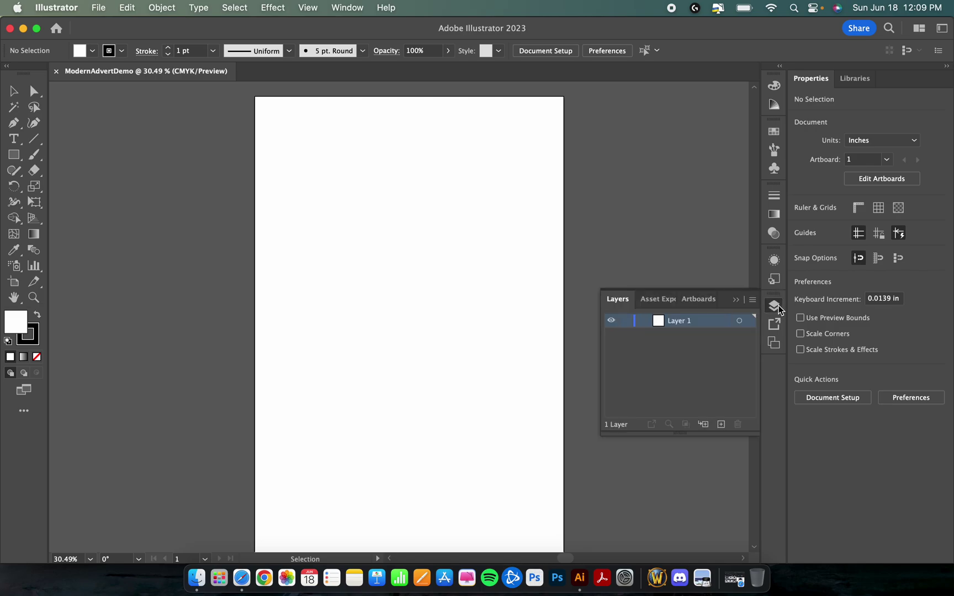
left_click(778, 308)
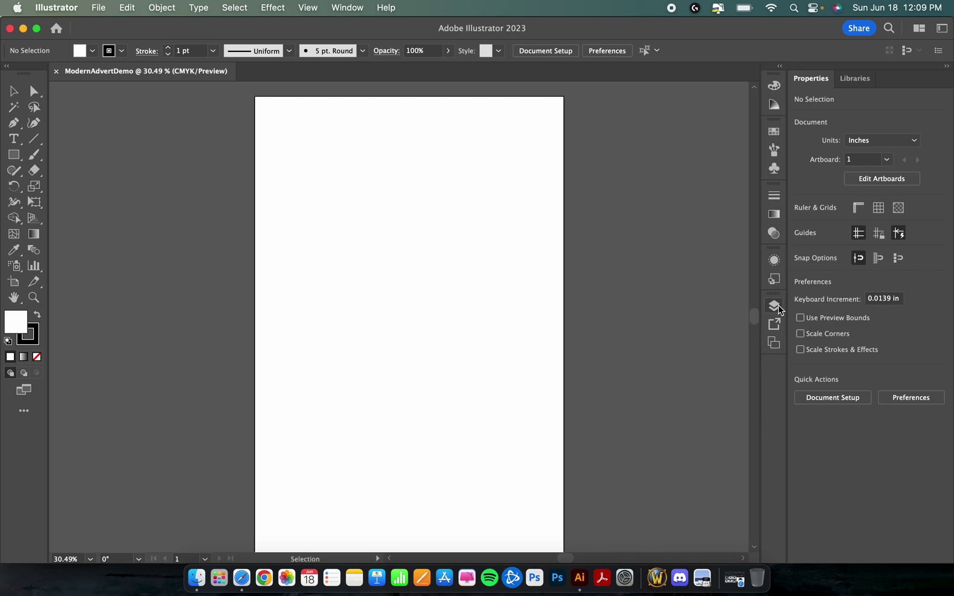
left_click(778, 308)
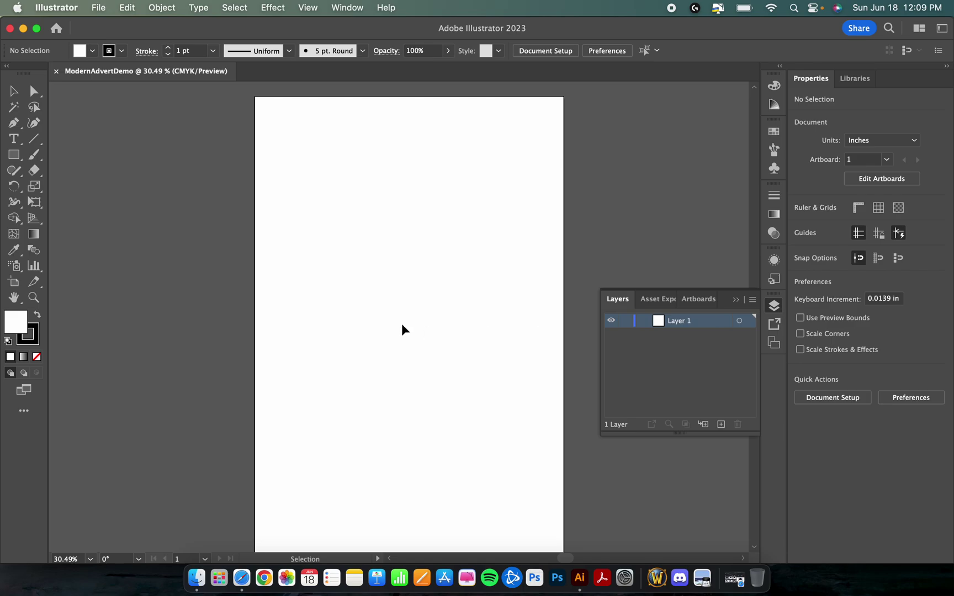
Switch to Finder, move its window aside and place DualSenseEdge.webp from Downloads onto the Illustrator artboard
scroll(405, 329, "down", 1)
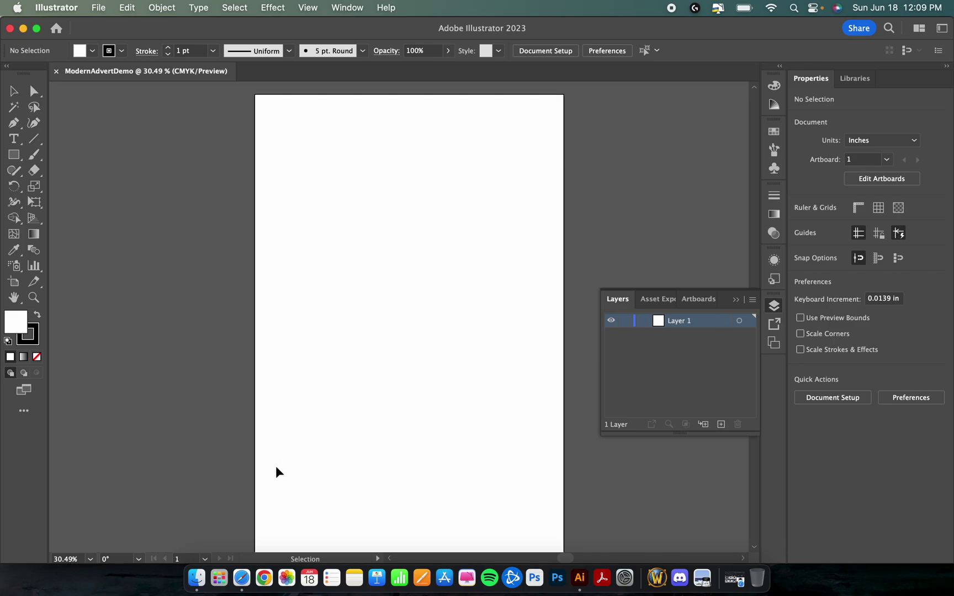
left_click(196, 577)
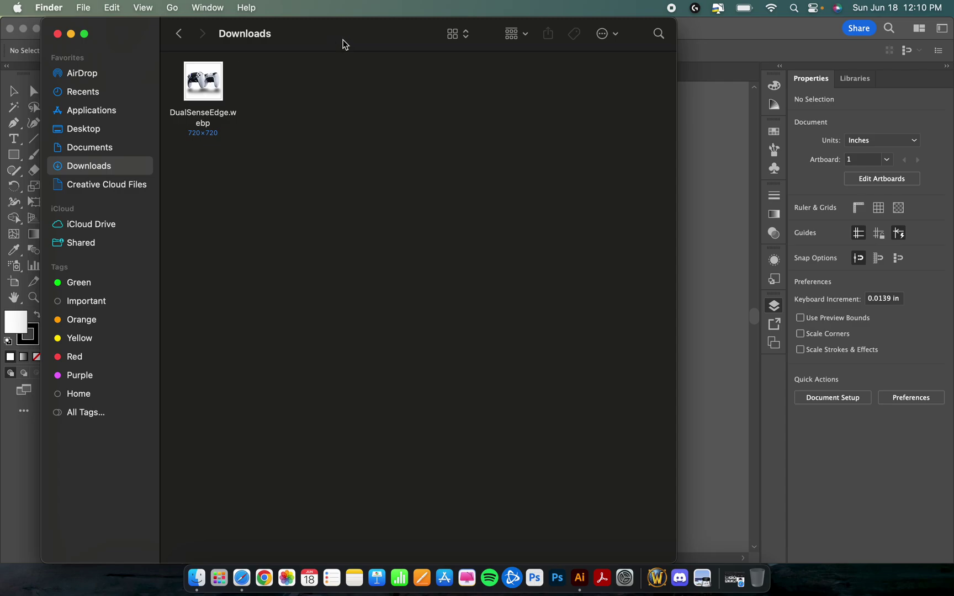
left_click_drag(342, 41, 733, 68)
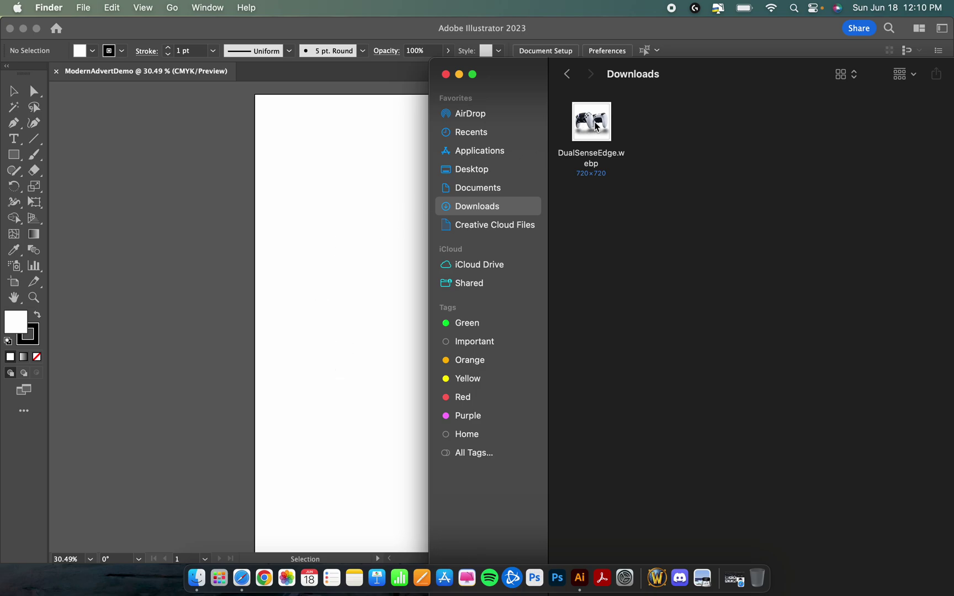
left_click_drag(596, 127, 346, 322)
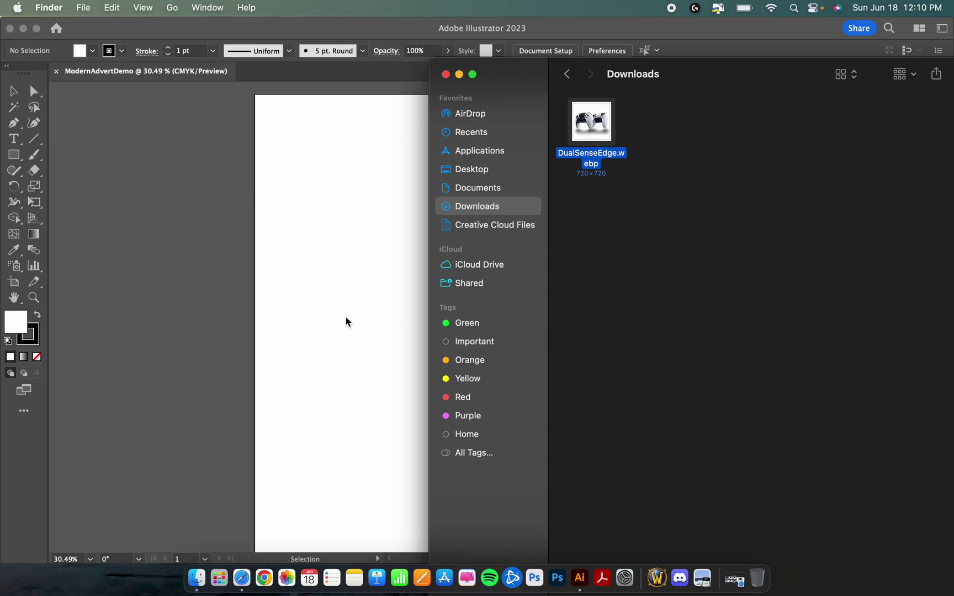
left_click(351, 274)
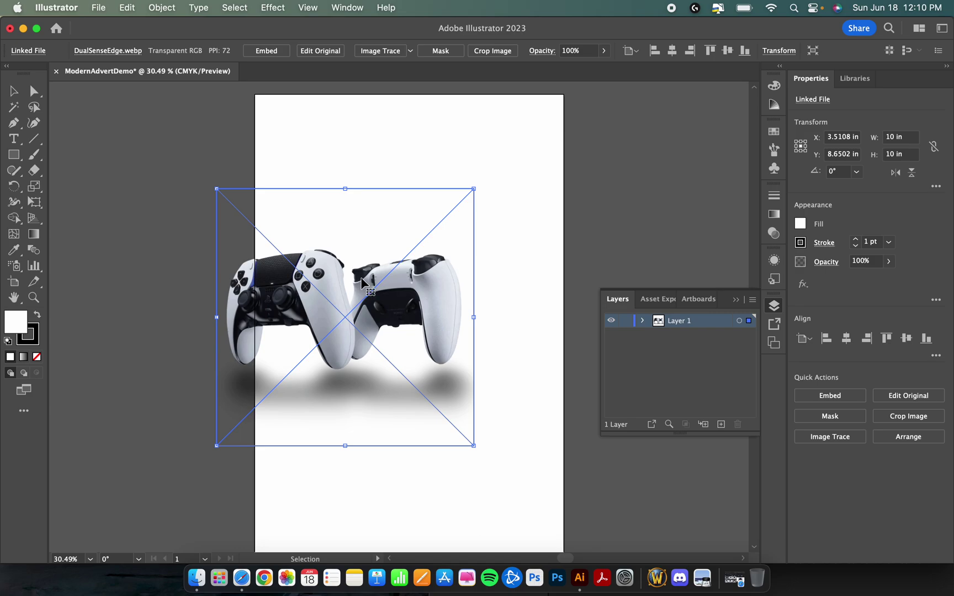
Center the placed controller image horizontally on the artboard at X 6 in, with its vertical position at about 9.24 in
left_click_drag(384, 308, 448, 303)
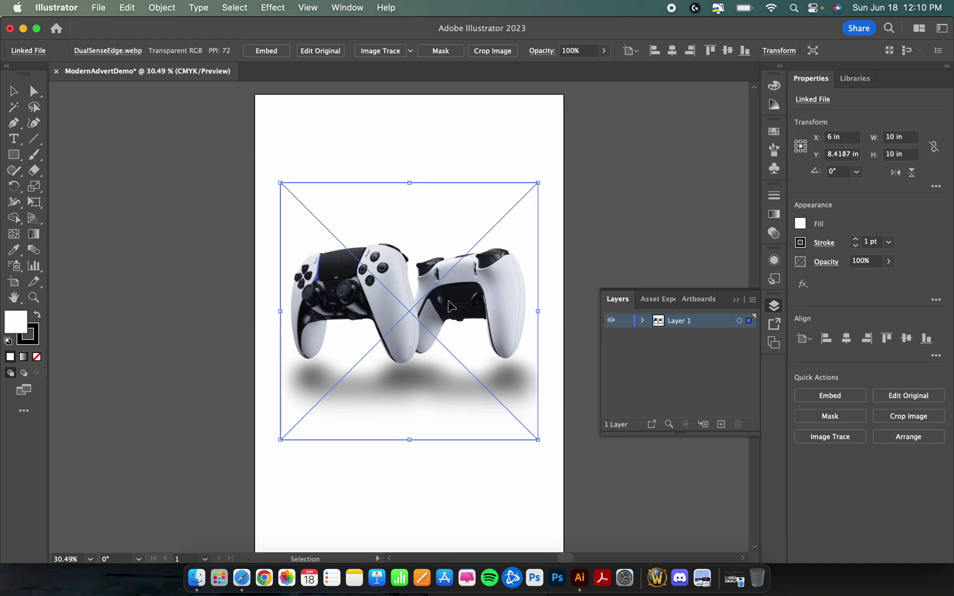
scroll(449, 304, "down", 3)
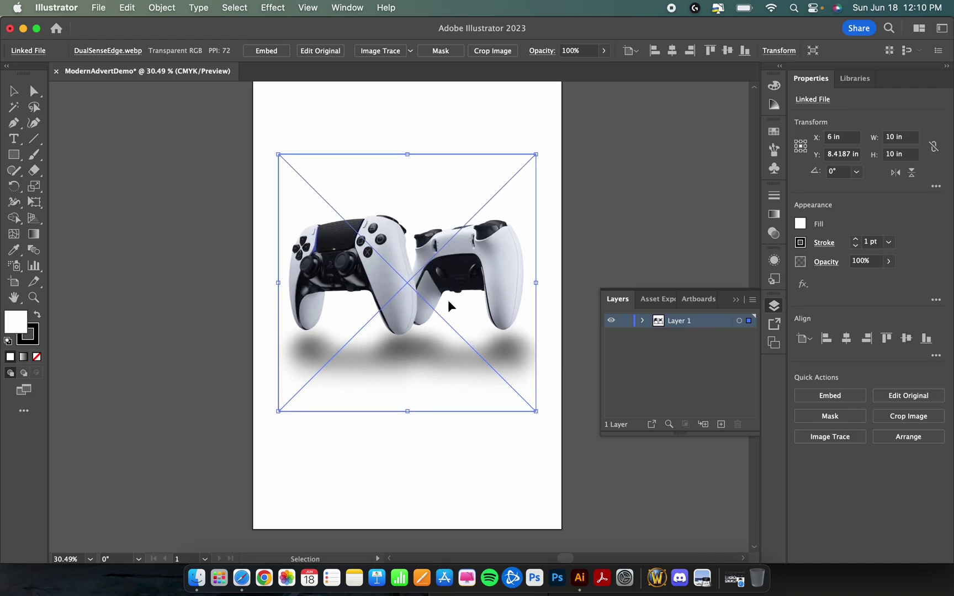
left_click_drag(458, 291, 459, 311)
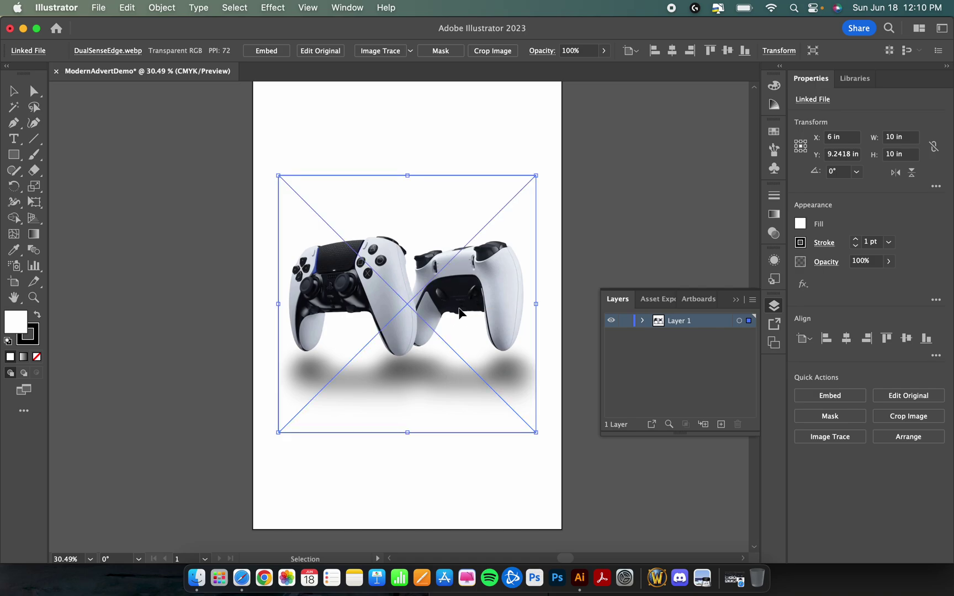
Rename the layer holding the controller image as Stock Photo and lock it
double_click(681, 321)
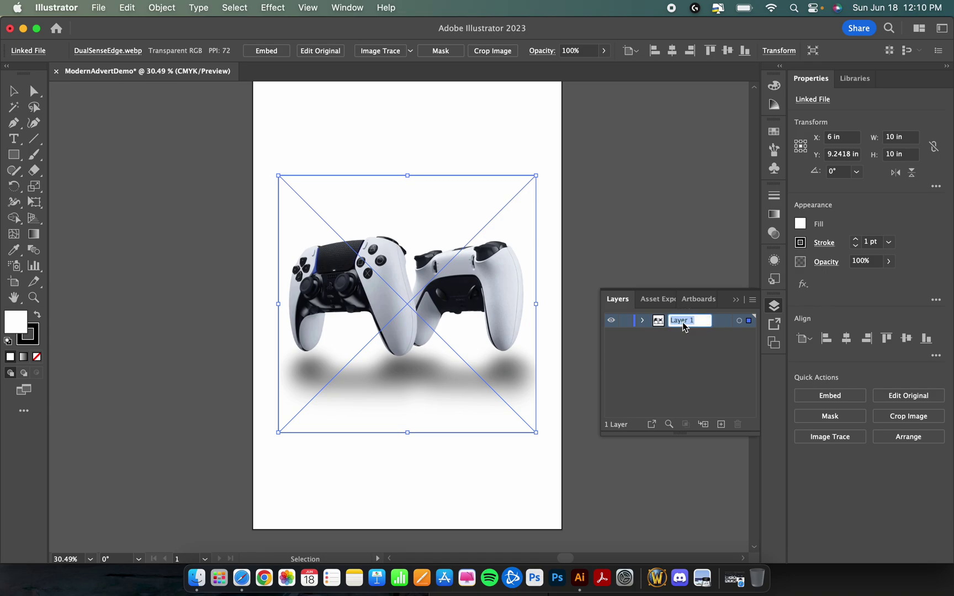
type("Stock Photo")
key("Return")
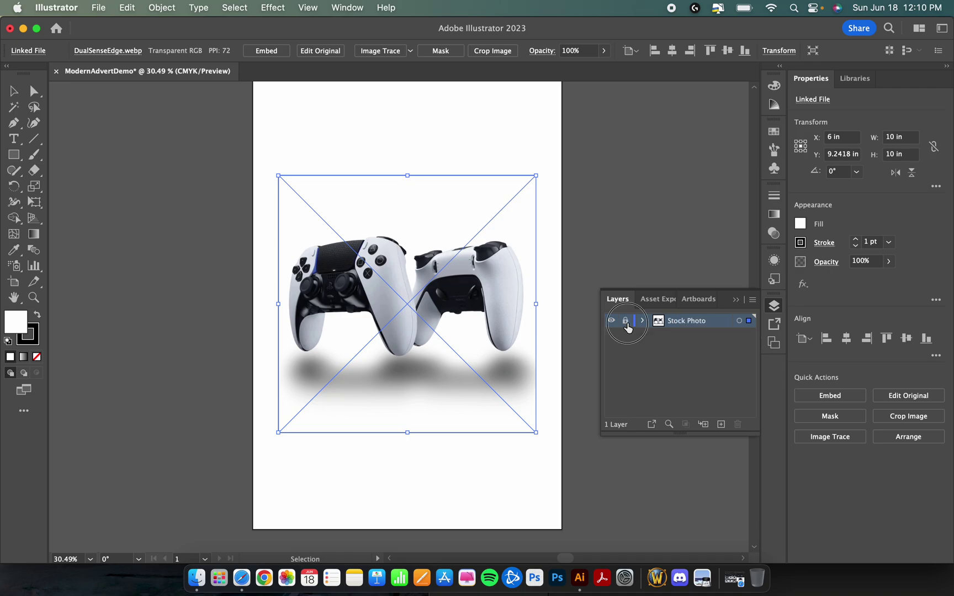
left_click(625, 321)
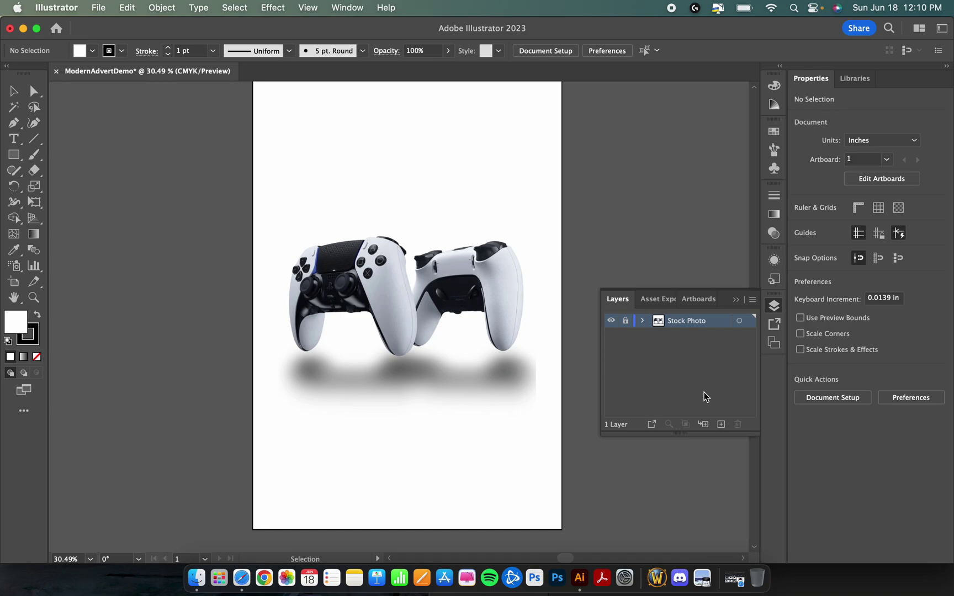
Add a new layer named Background and move it below the Stock Photo layer
left_click(721, 424)
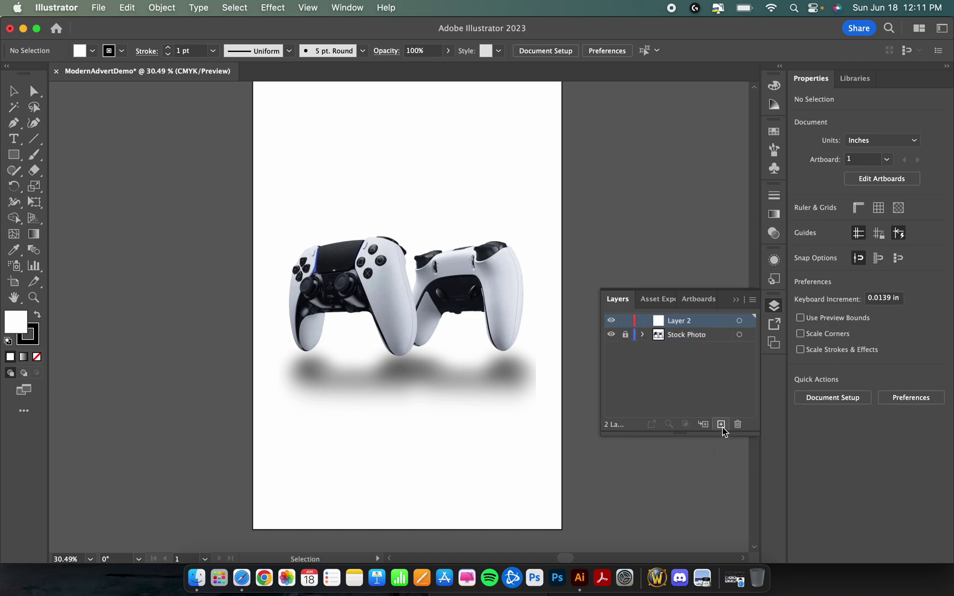
double_click(686, 326)
type("Background")
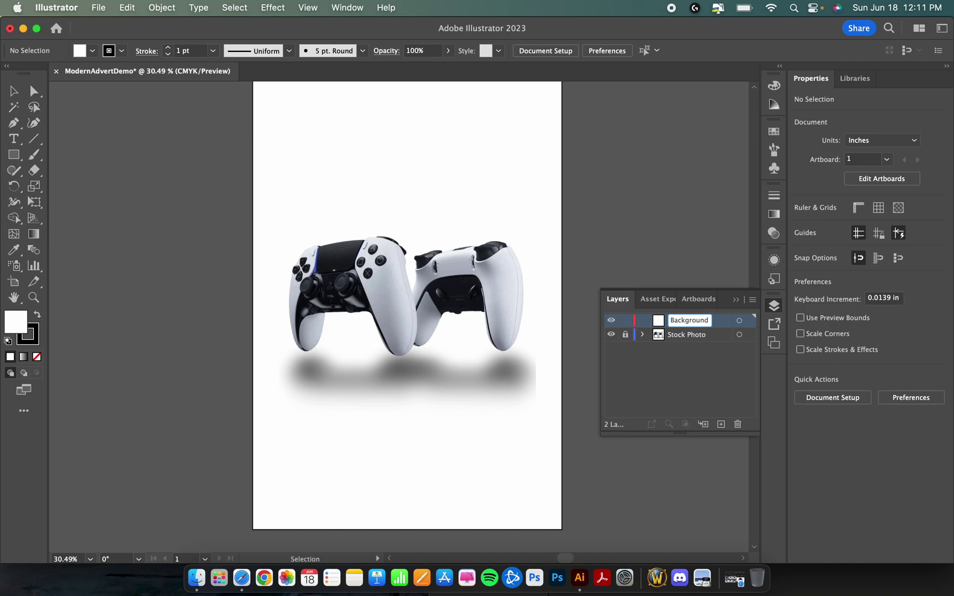
key("Return")
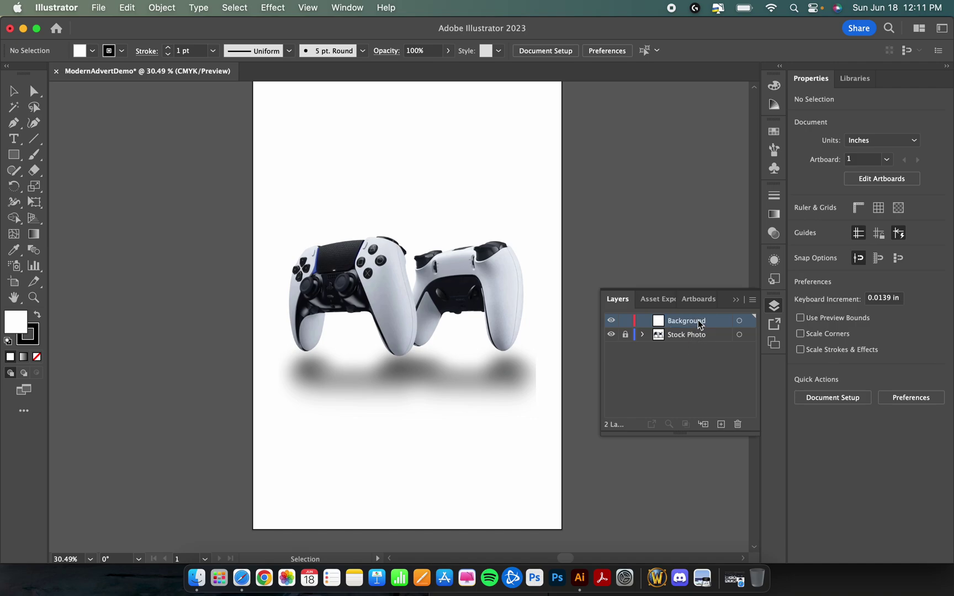
left_click_drag(702, 323, 696, 349)
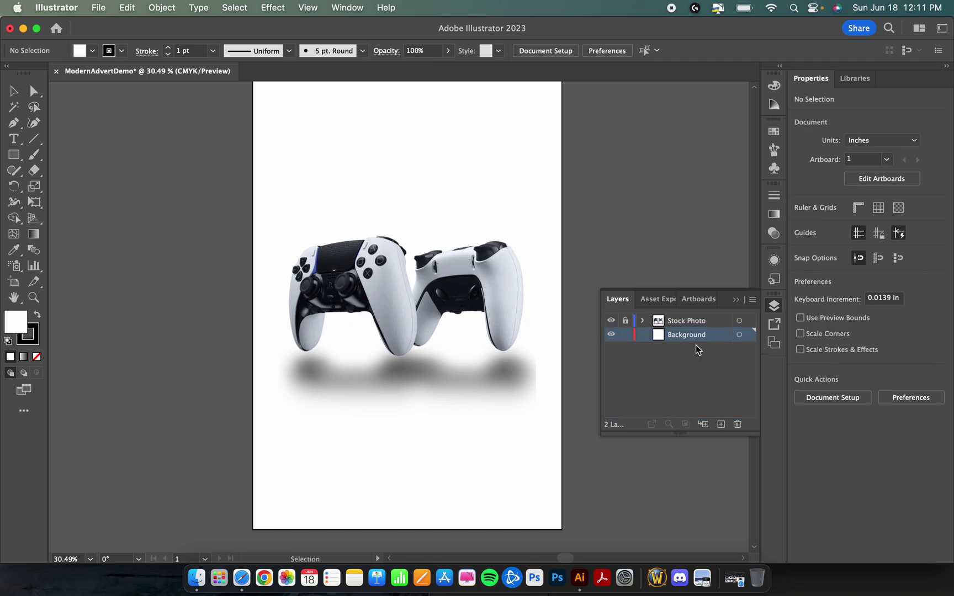
scroll(440, 280, "up", 2)
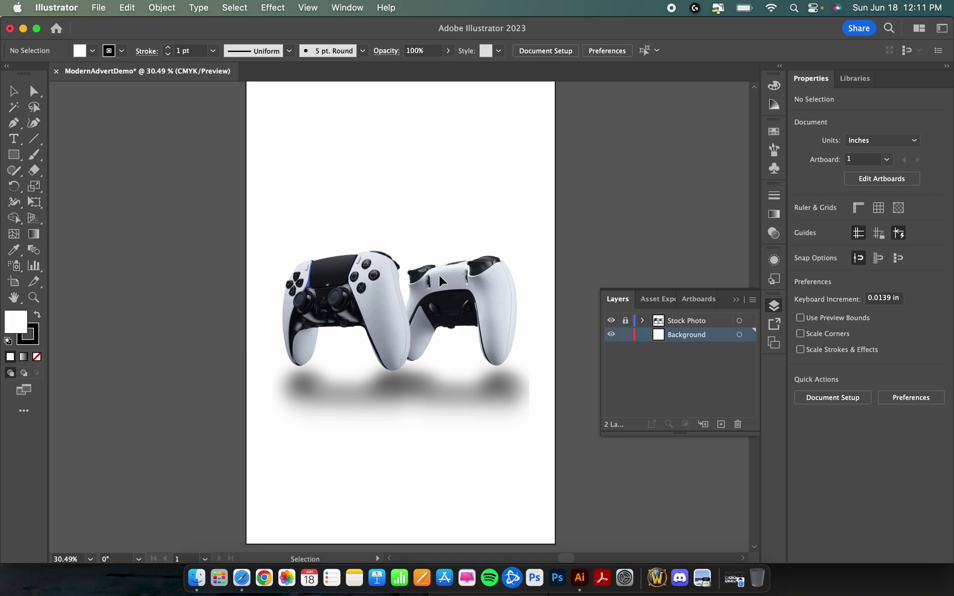
scroll(439, 281, "down", 2)
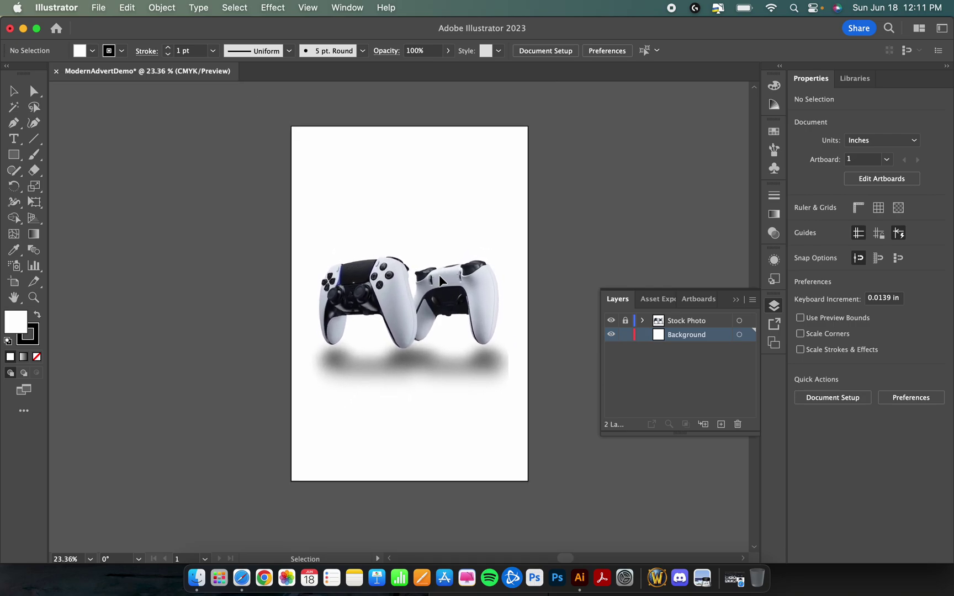
key("super+minus")
key("super+equal")
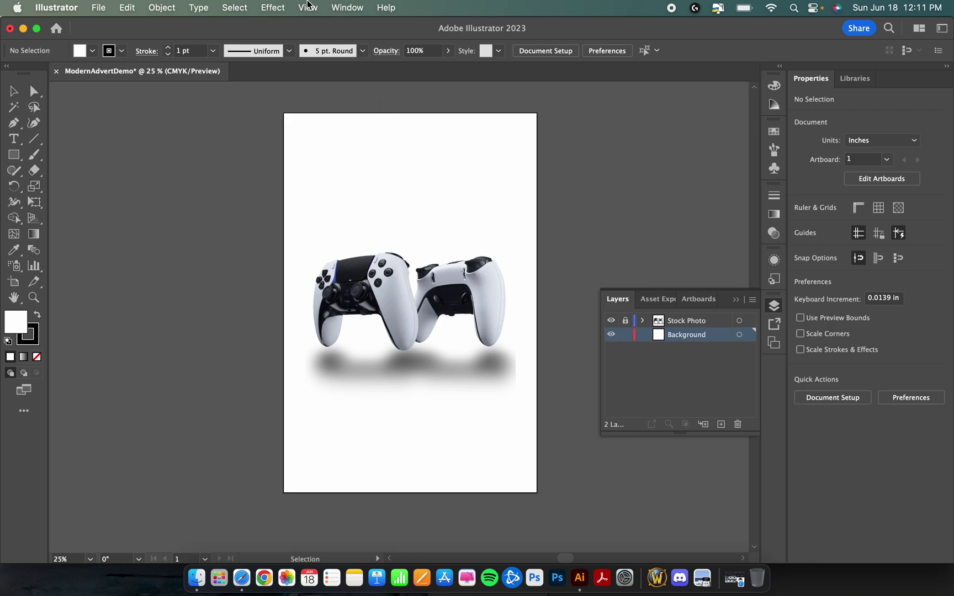
Choose the Rectangle tool and set the fill color to a strong red, hex F20A0A
left_click(308, 8)
left_click(313, 11)
left_click(12, 159)
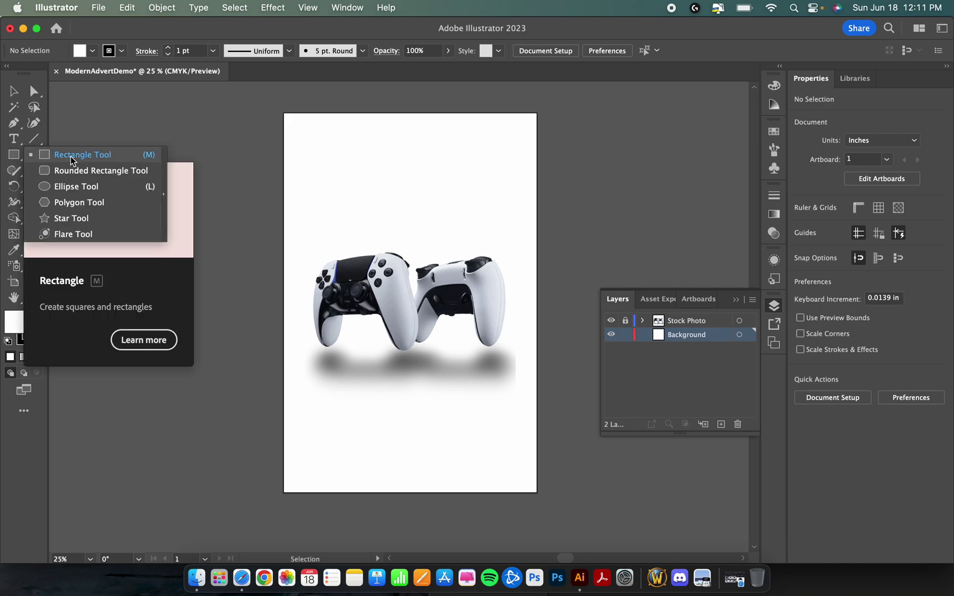
left_click(117, 157)
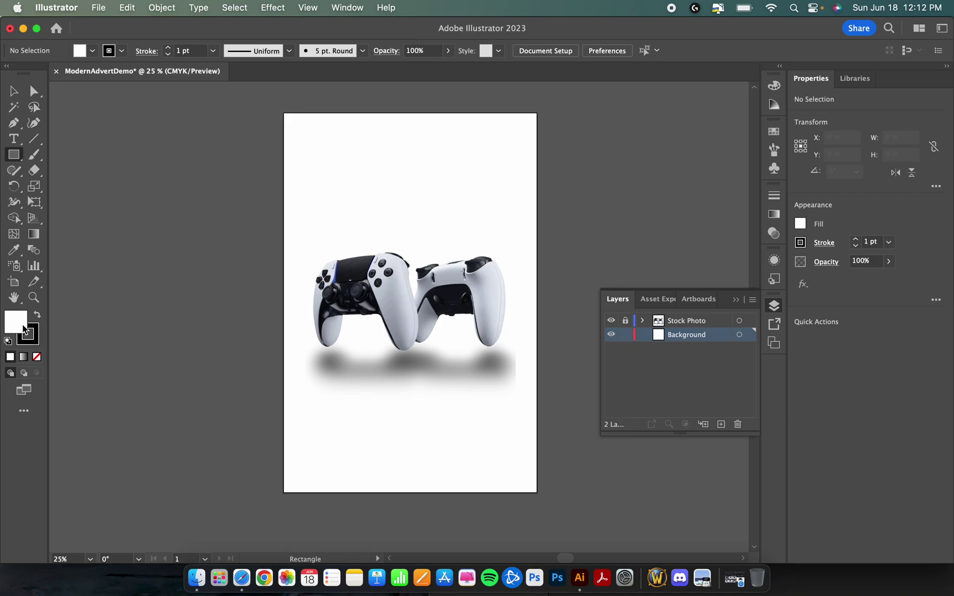
double_click(16, 323)
left_click(623, 274)
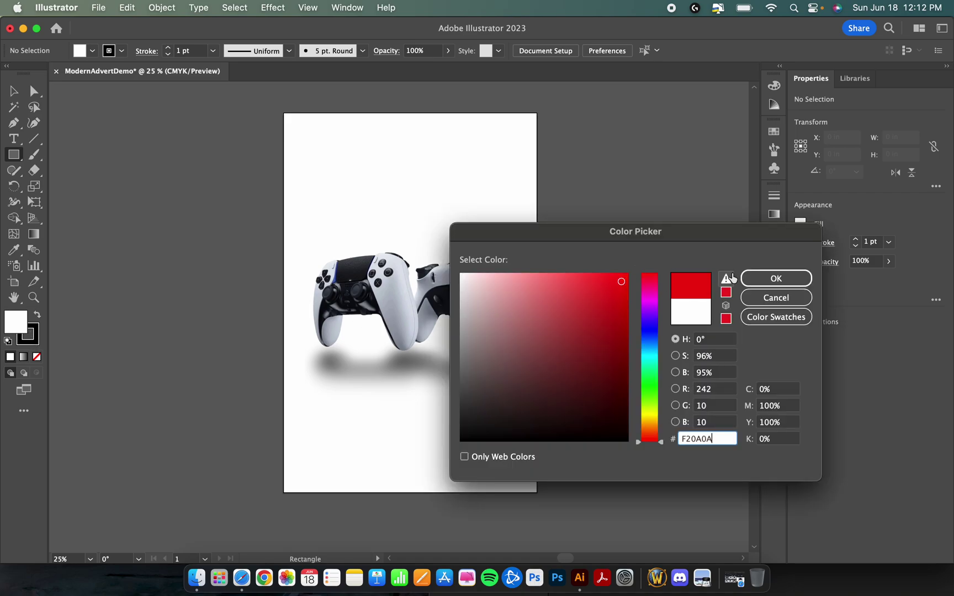
left_click(776, 278)
Draw a red square of about 4.99 in on the empty canvas beside the artboard and deselect it
left_click_drag(132, 237, 237, 341)
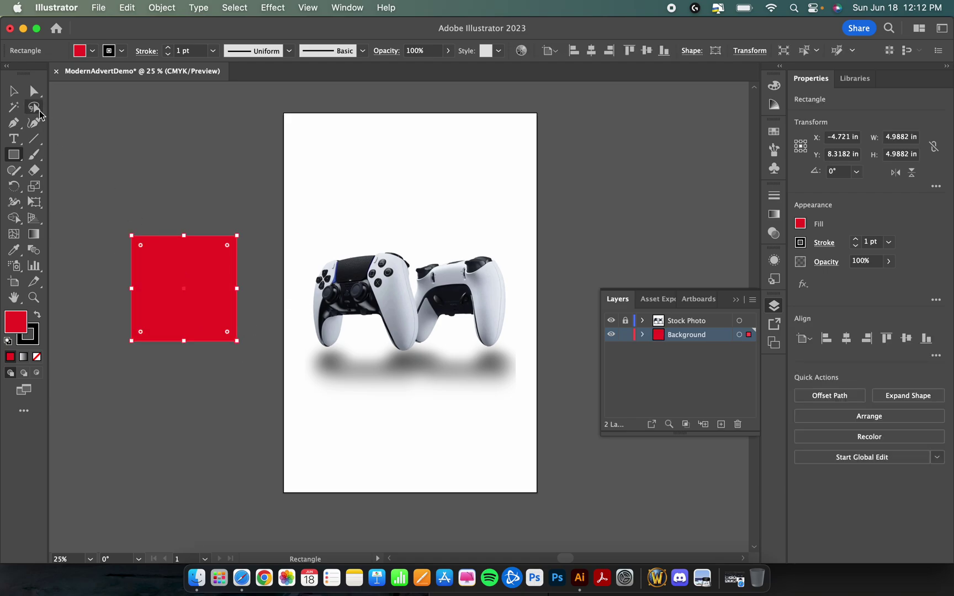
left_click(13, 90)
left_click(85, 135)
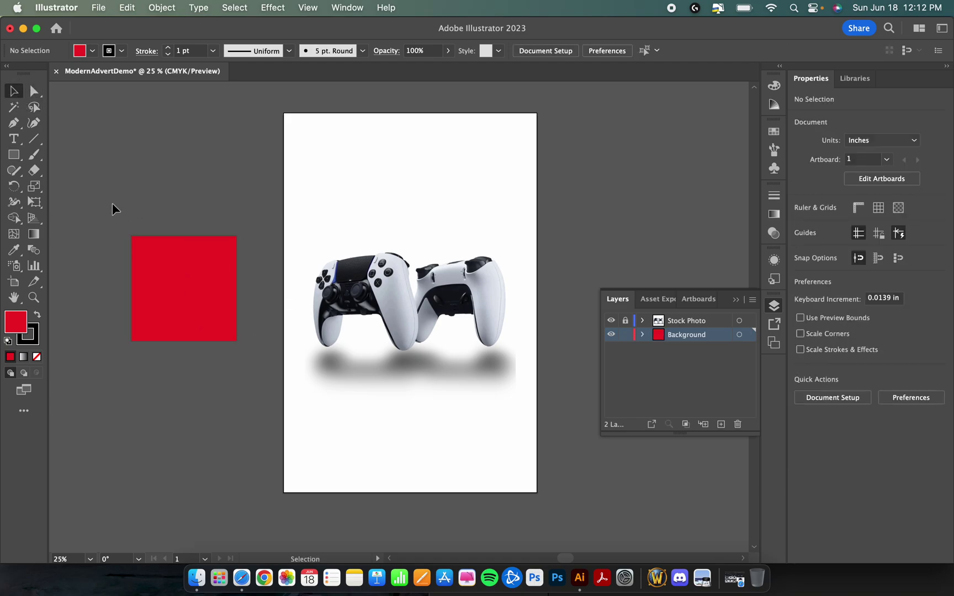
left_click(138, 254)
Examine the red square's black outline up close and compare it with the view of the whole artboard
scroll(91, 252, "up", 5)
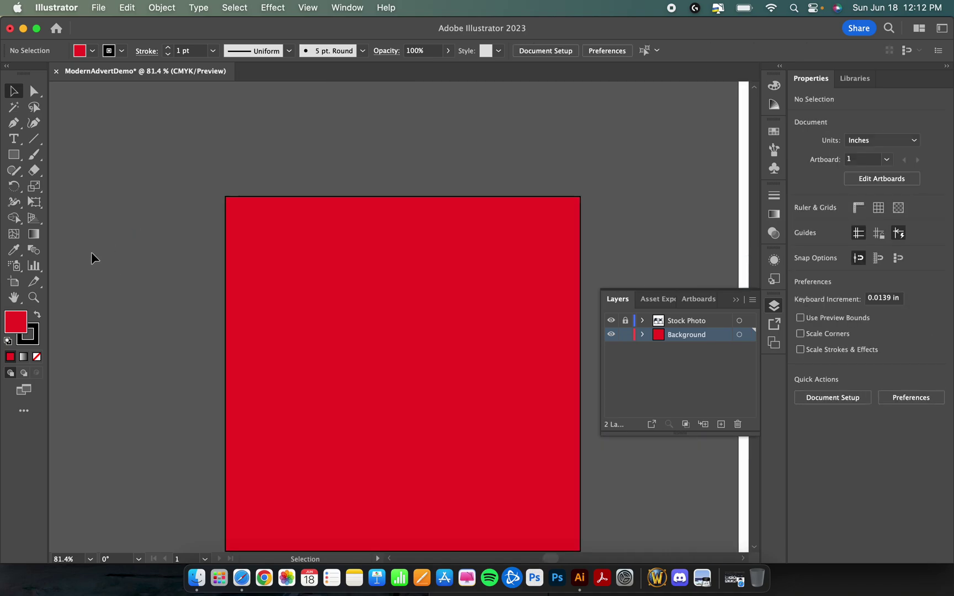
scroll(198, 251, "up", 5)
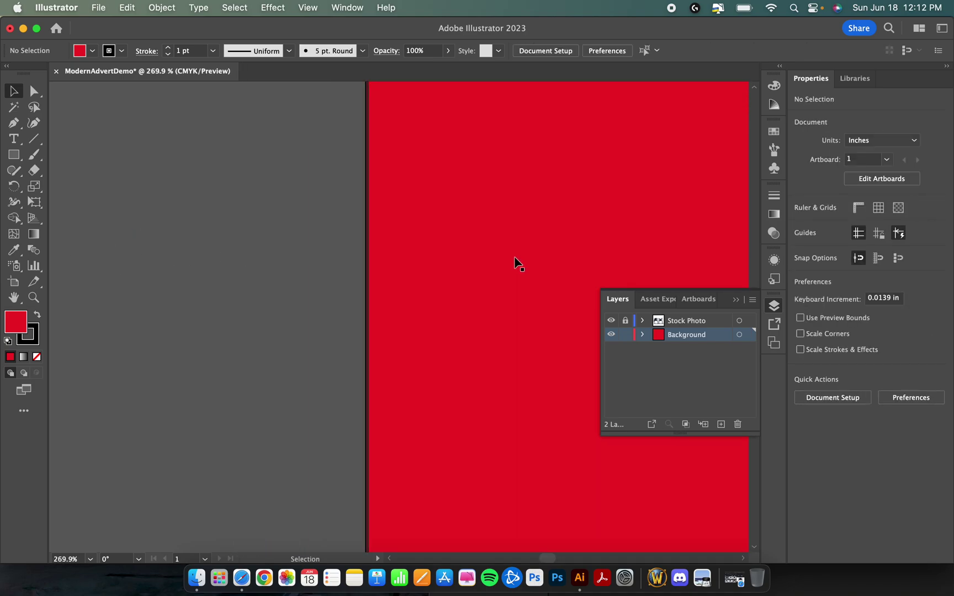
scroll(426, 264, "up", 2)
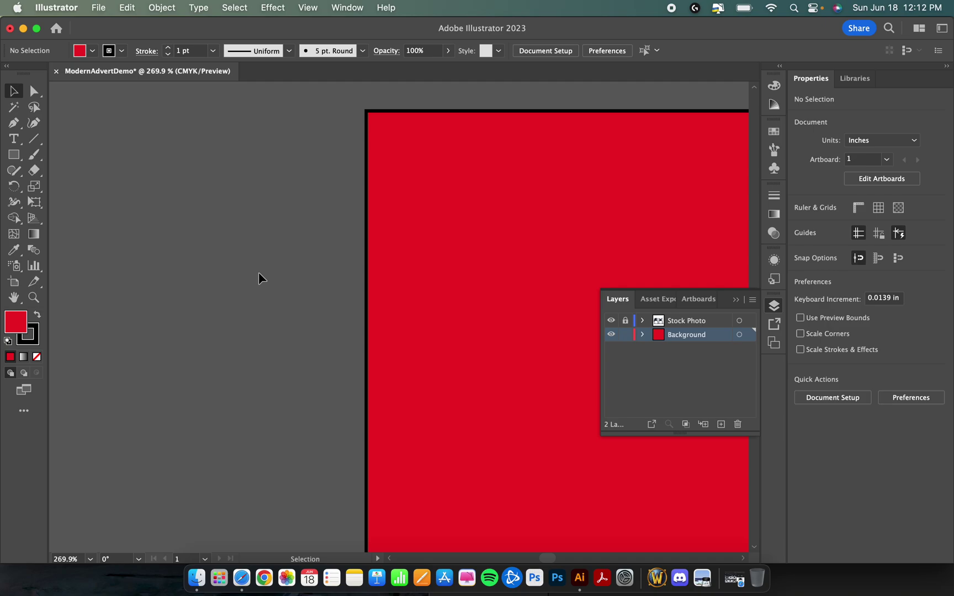
key("super+minus")
key("super+minus")
key("super+minus")
key("super+minus")
key("super+minus")
key("super+minus")
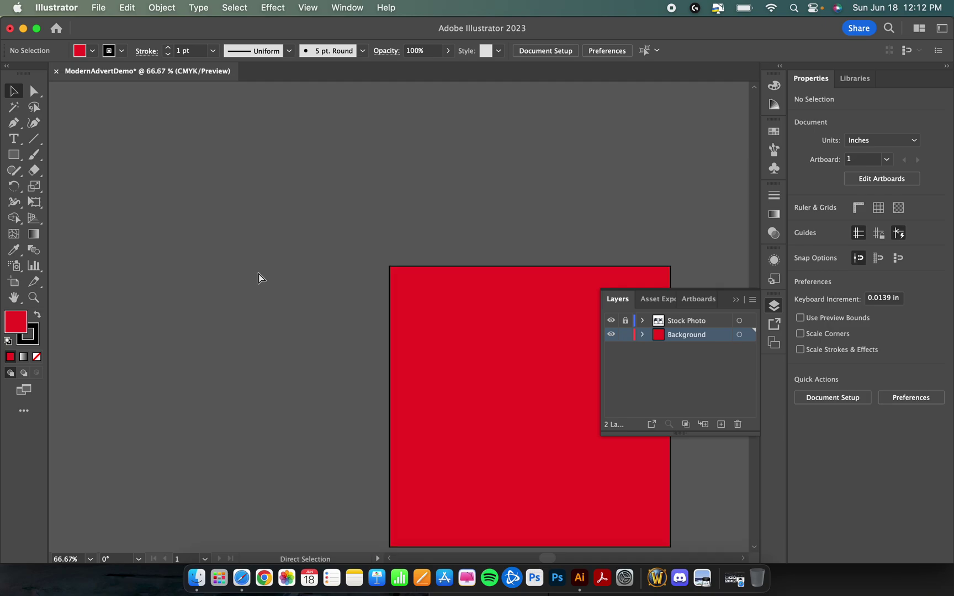
scroll(258, 271, "right", 5)
key("super+minus")
key("super+minus")
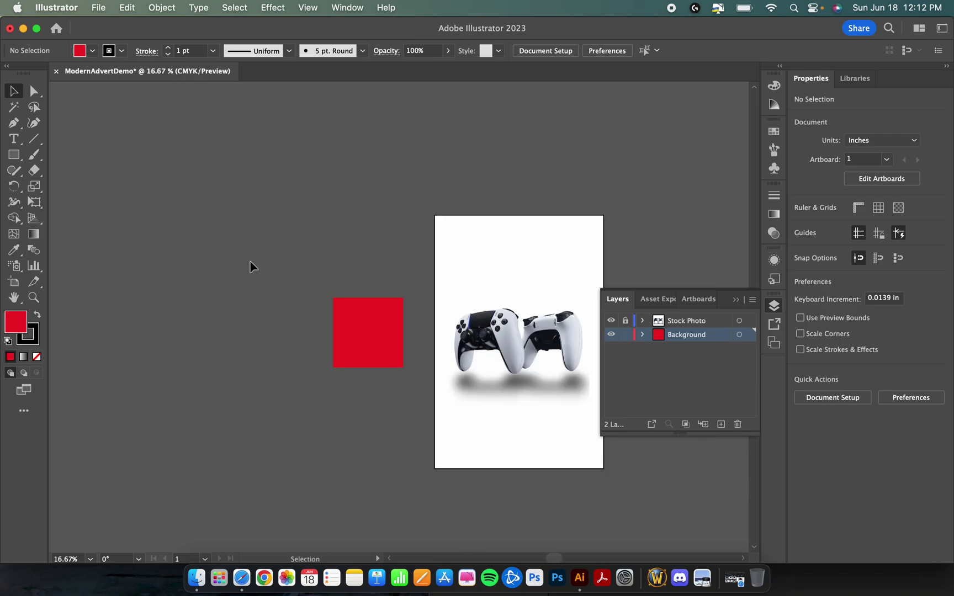
scroll(250, 262, "right", 3)
scroll(250, 266, "up", 2)
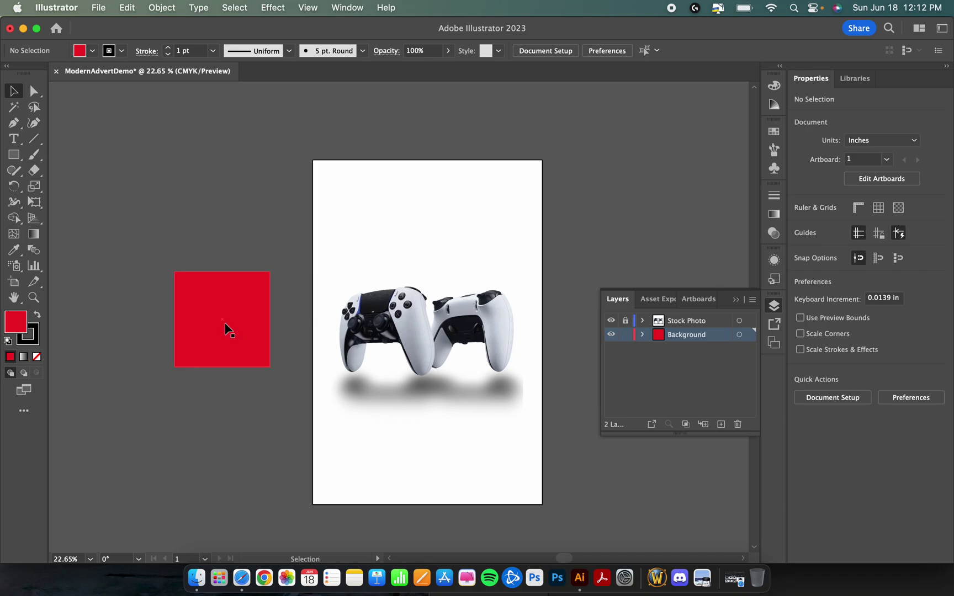
Delete the red square beside the artboard
left_click_drag(226, 323, 225, 284)
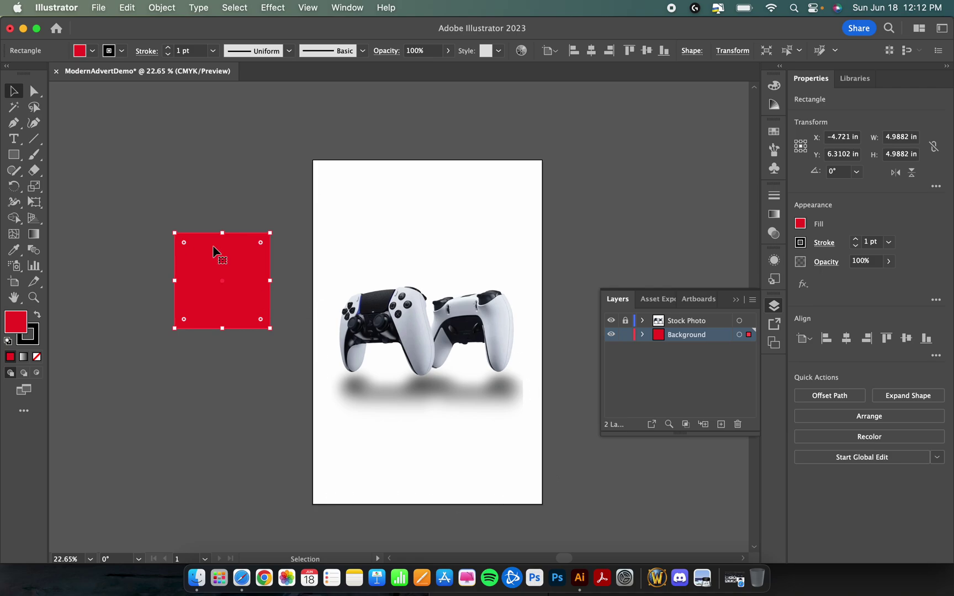
key("Delete")
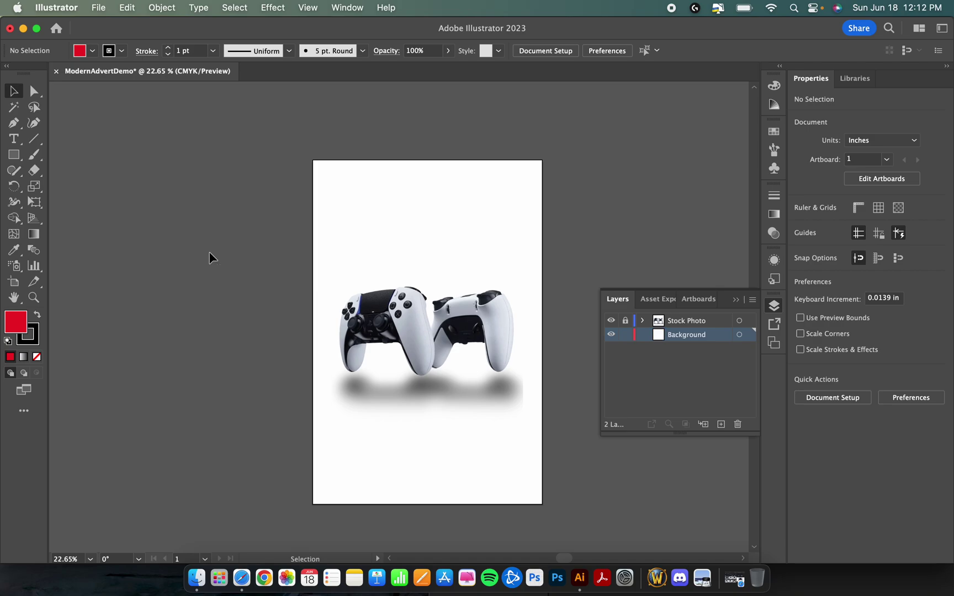
Set the stroke to None and draw a red rectangle about 12.95 by 18.94 in covering the whole artboard and its margins
left_click(34, 344)
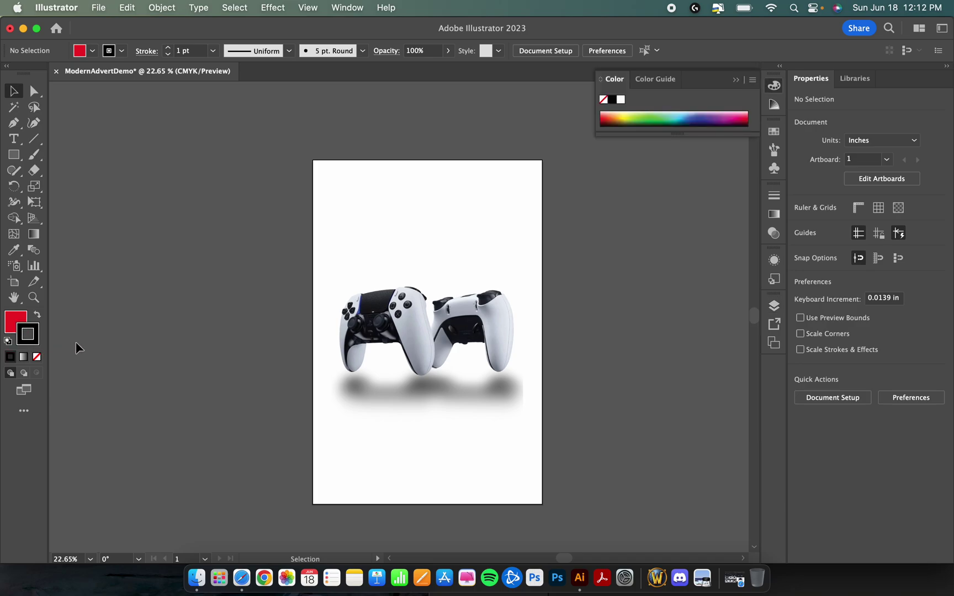
left_click(37, 357)
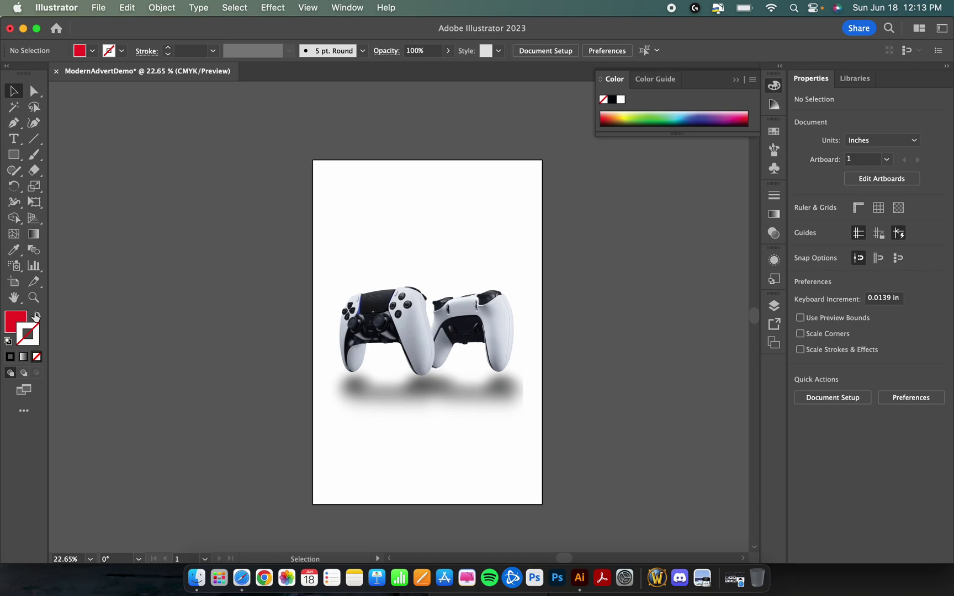
left_click(14, 155)
left_click(83, 160)
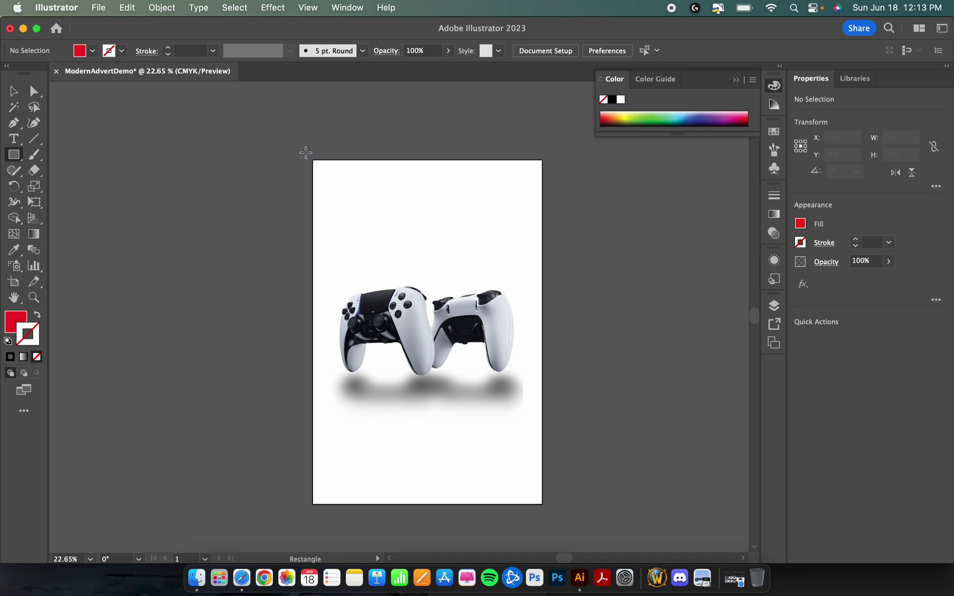
left_click_drag(305, 152, 552, 514)
scroll(615, 465, "right", 5)
scroll(615, 464, "down", 2)
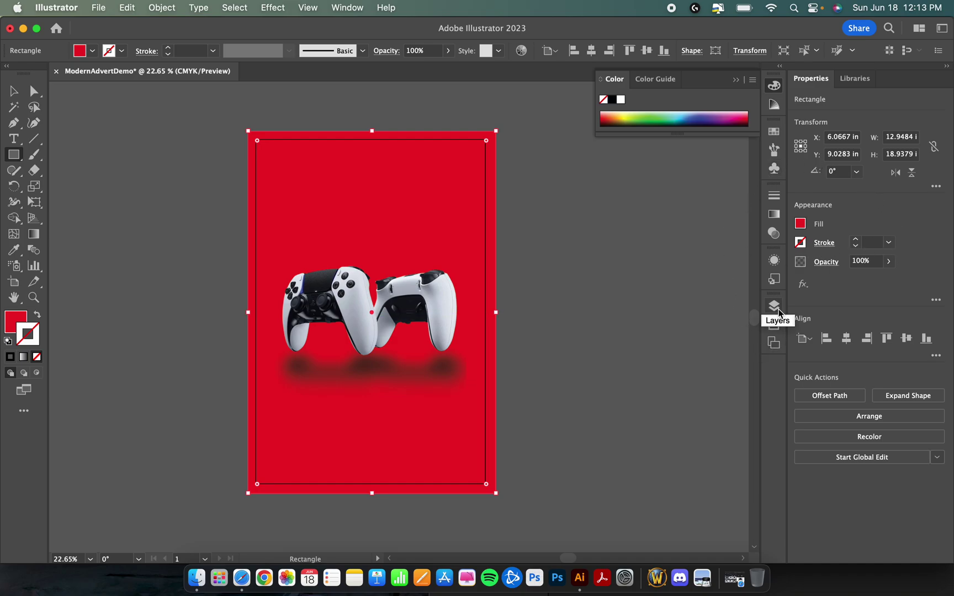
Change the background rectangle's fill to a freeform gradient
left_click(774, 215)
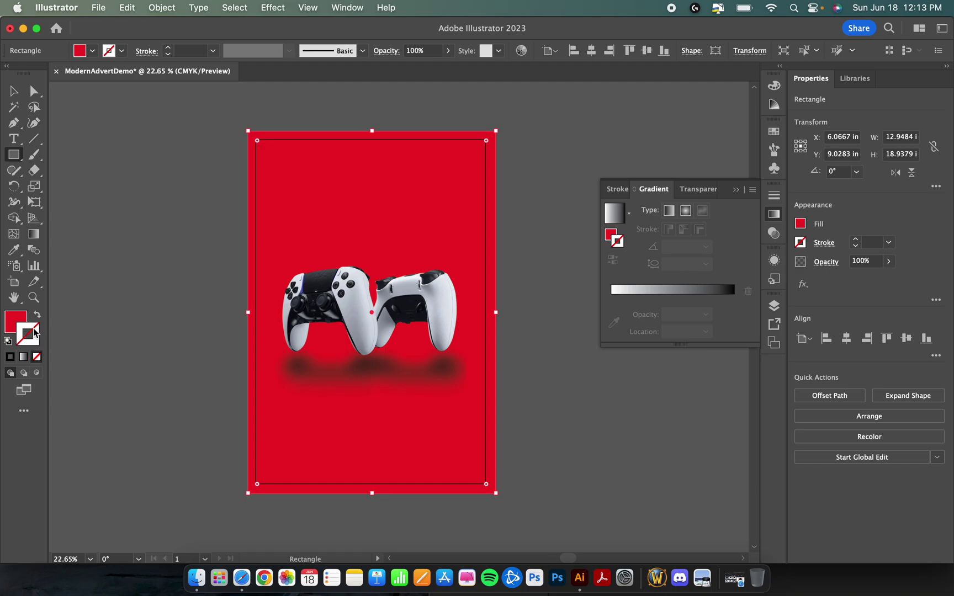
left_click(15, 318)
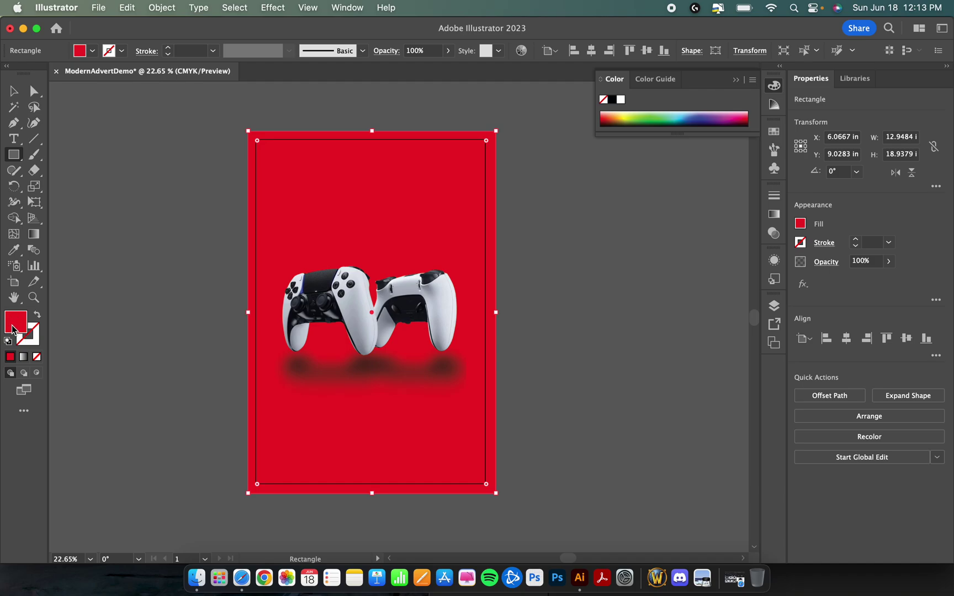
left_click(774, 214)
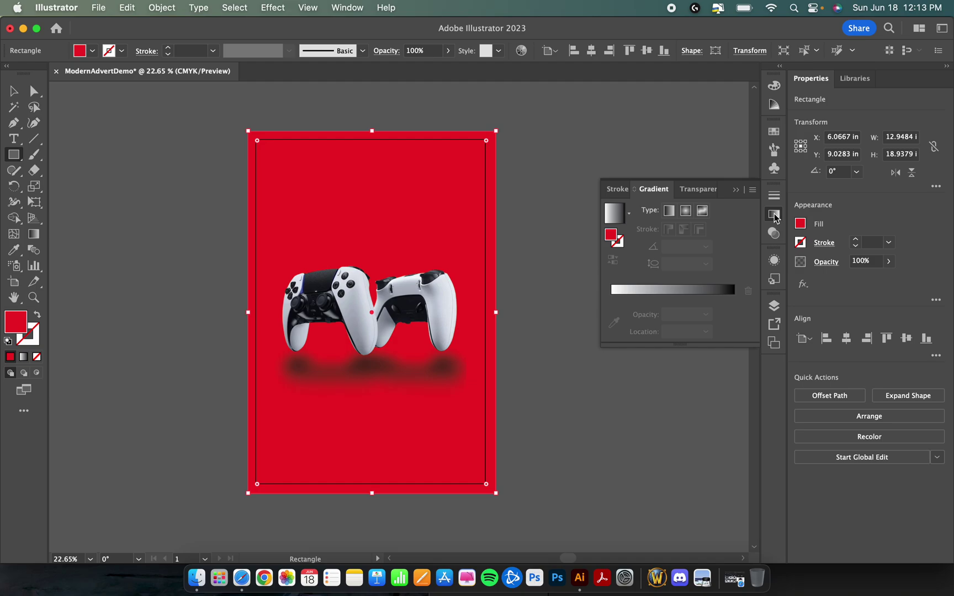
left_click(703, 211)
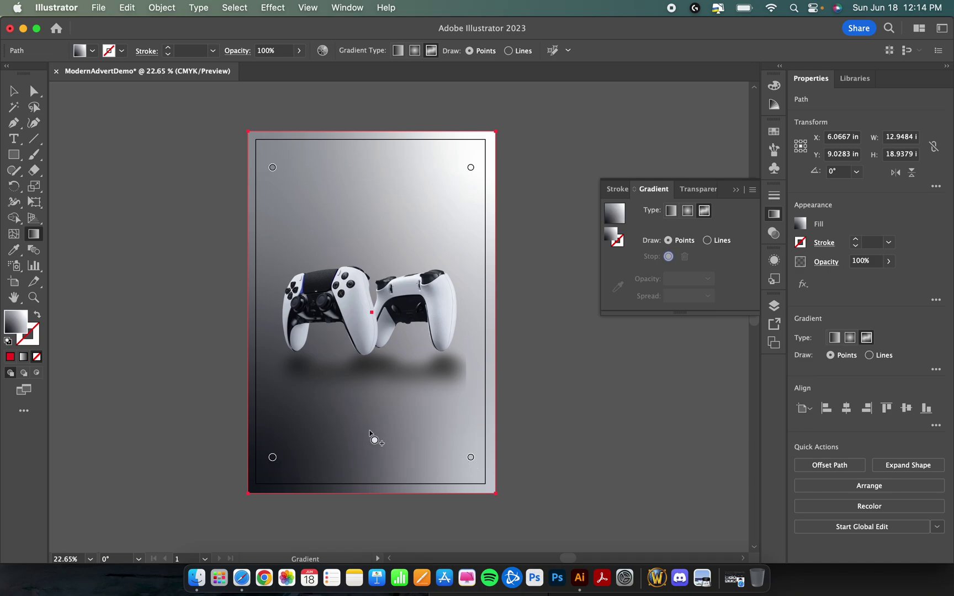
Select the freeform gradient's upper-left color stop and open its color options
scroll(303, 263, "up", 5)
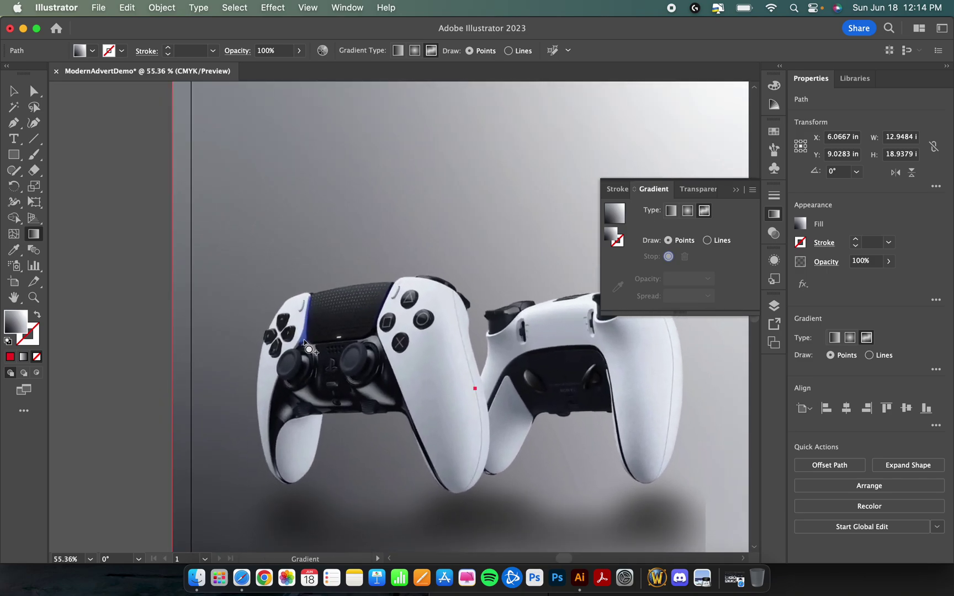
scroll(309, 341, "down", 5)
scroll(308, 349, "down", 2)
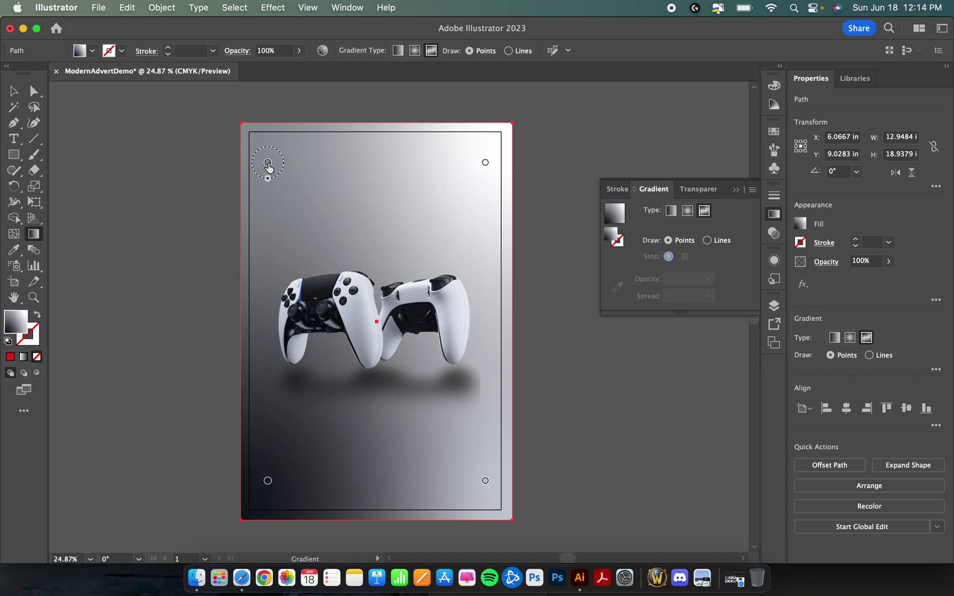
left_click(268, 163)
double_click(269, 163)
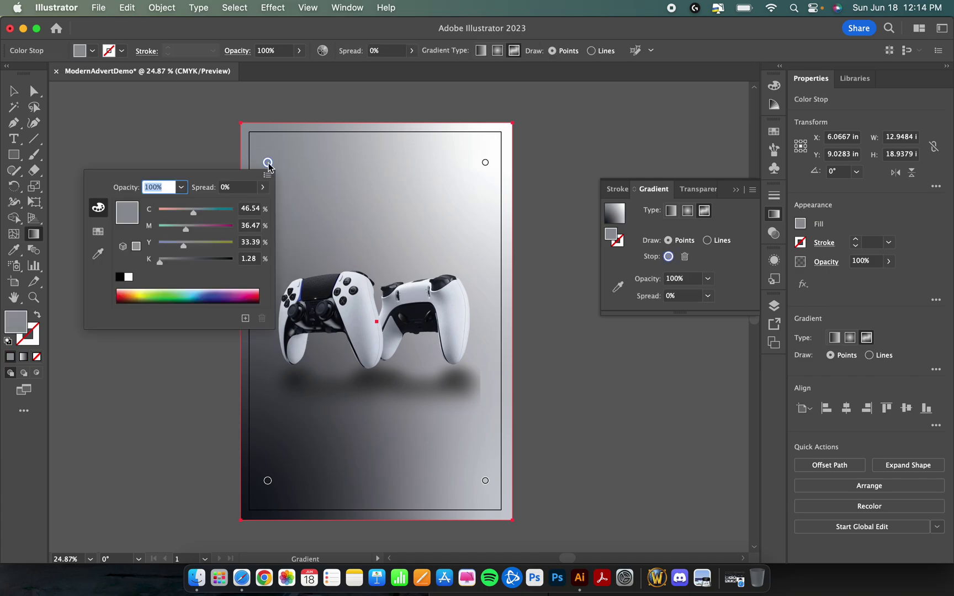
Try several blue shades from the color spectrum on the upper-left gradient stop
left_click(206, 291)
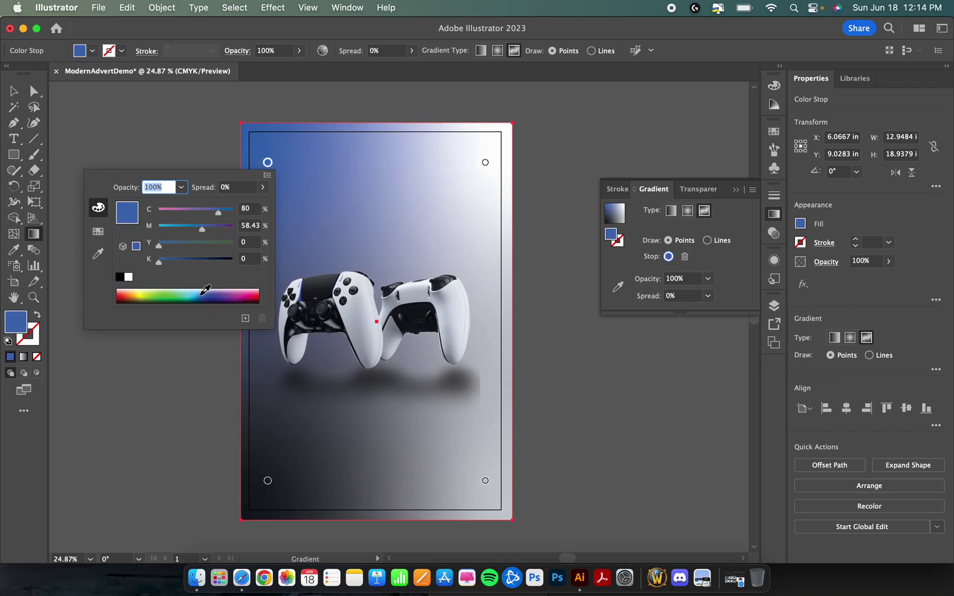
left_click(206, 292)
left_click(209, 294)
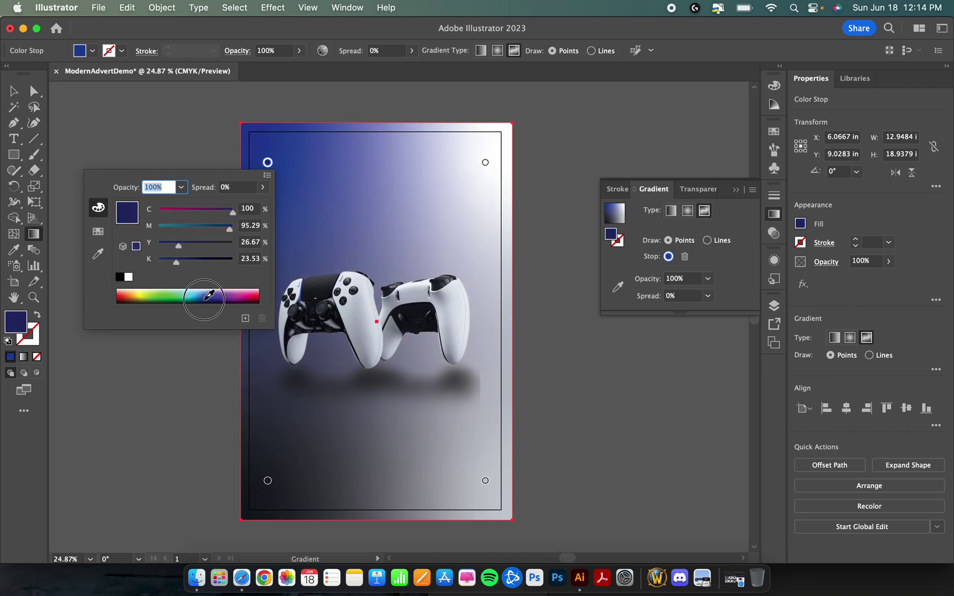
left_click(202, 292)
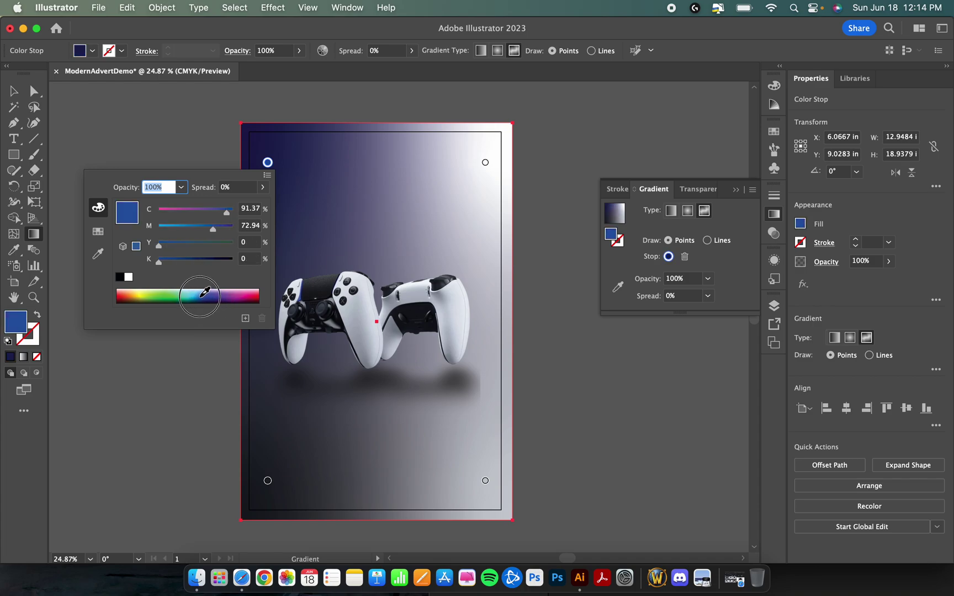
left_click(200, 293)
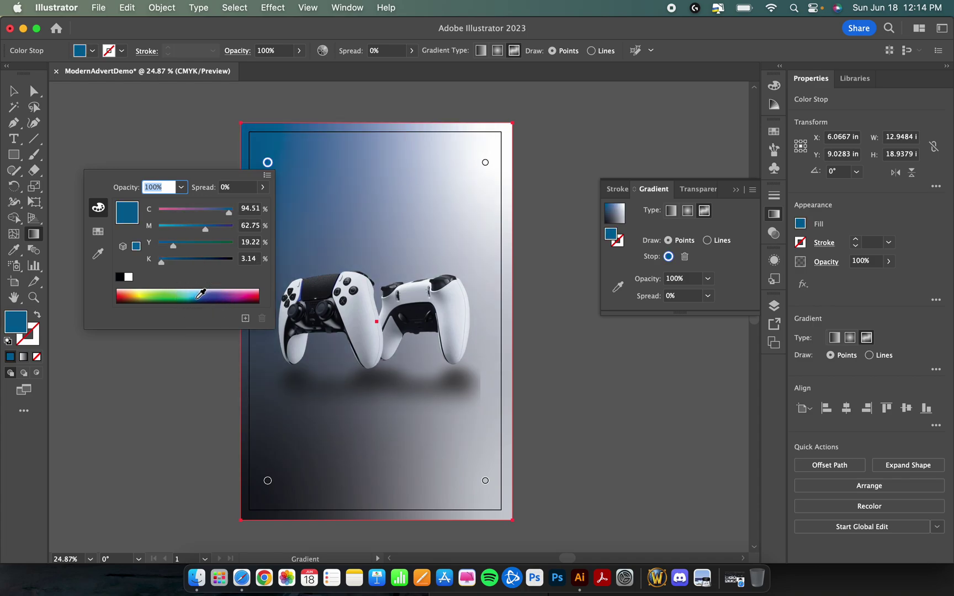
Color the upper-left gradient stop with the blue sampled from the light strip on the front controller
left_click(98, 256)
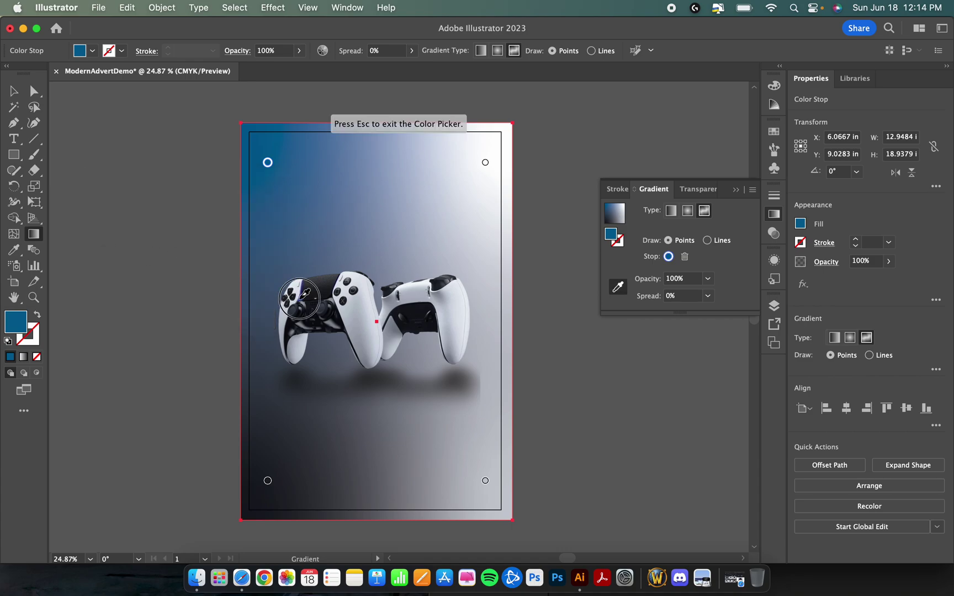
left_click(305, 291)
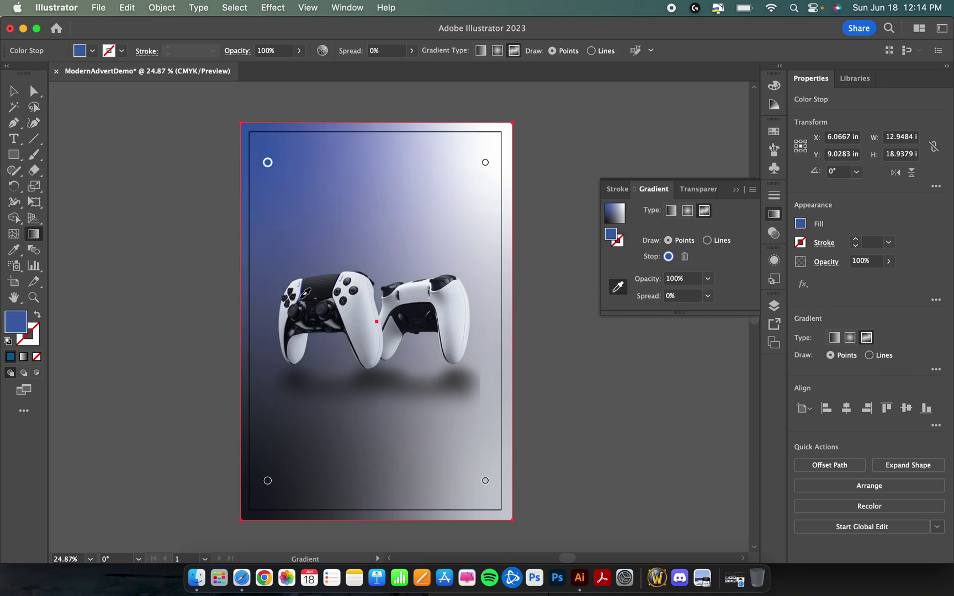
left_click(364, 319)
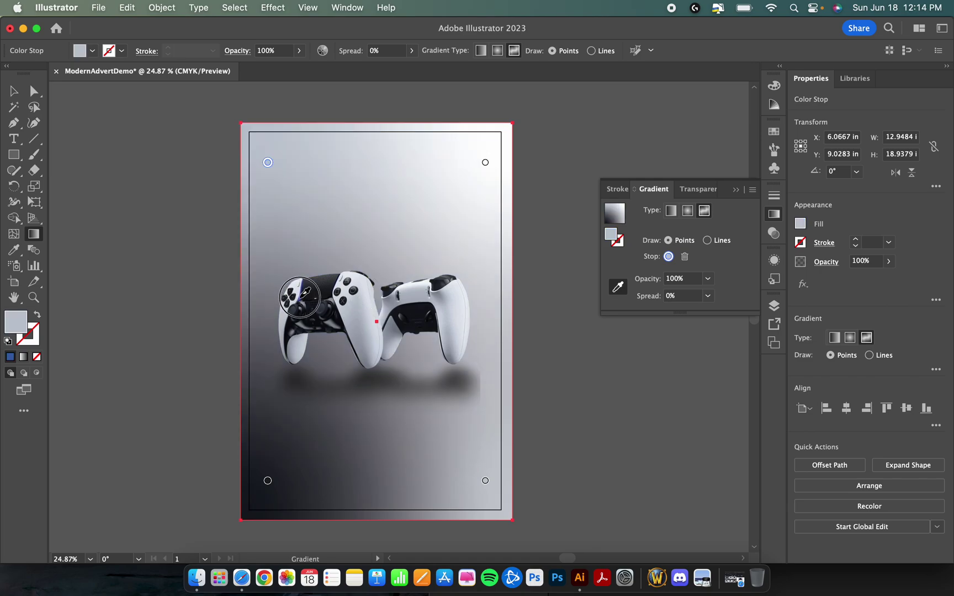
left_click(304, 290)
left_click(304, 291)
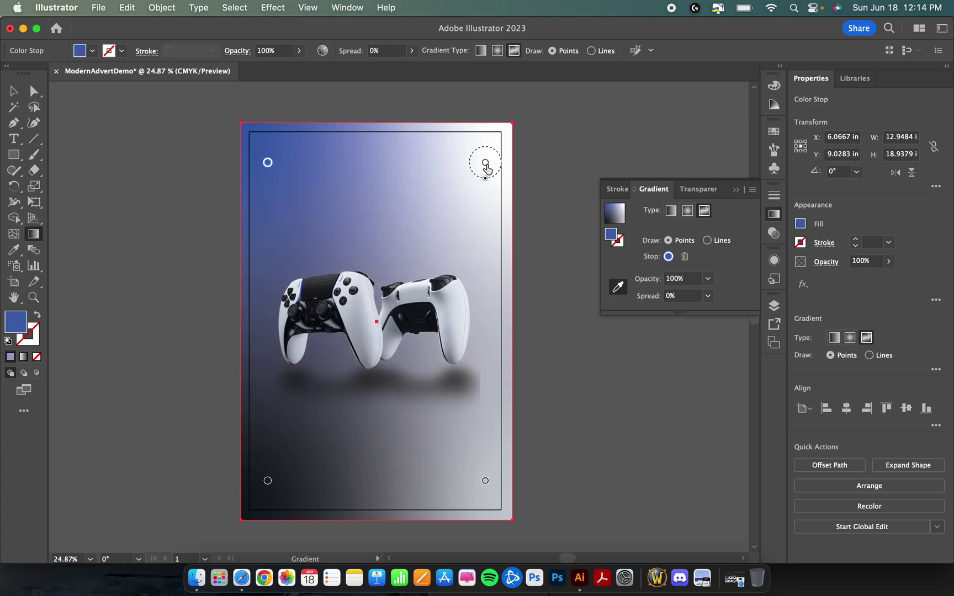
Color the upper-right gradient stop with the dark gray sampled from the rear controller's black trigger
left_click(485, 163)
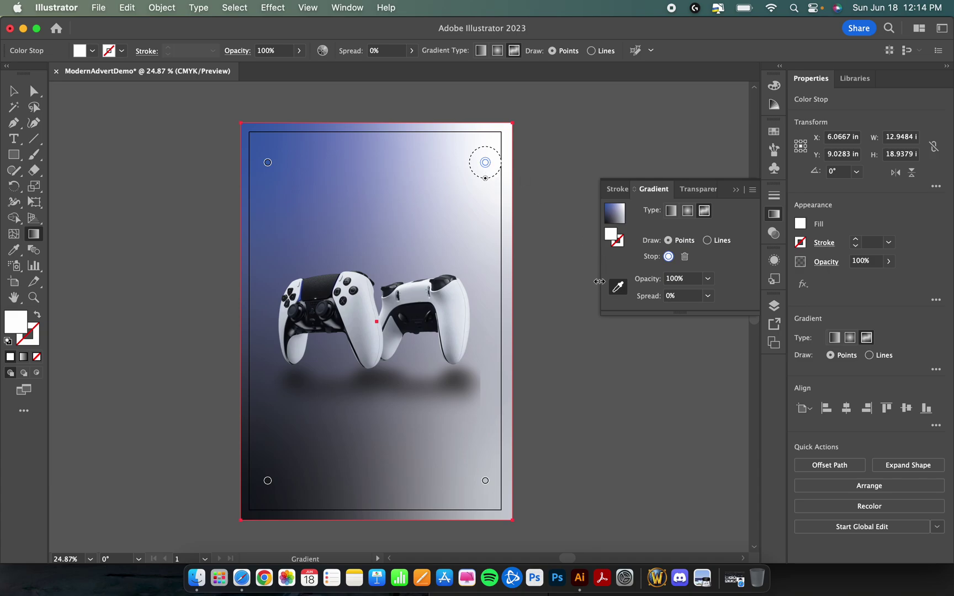
left_click(618, 287)
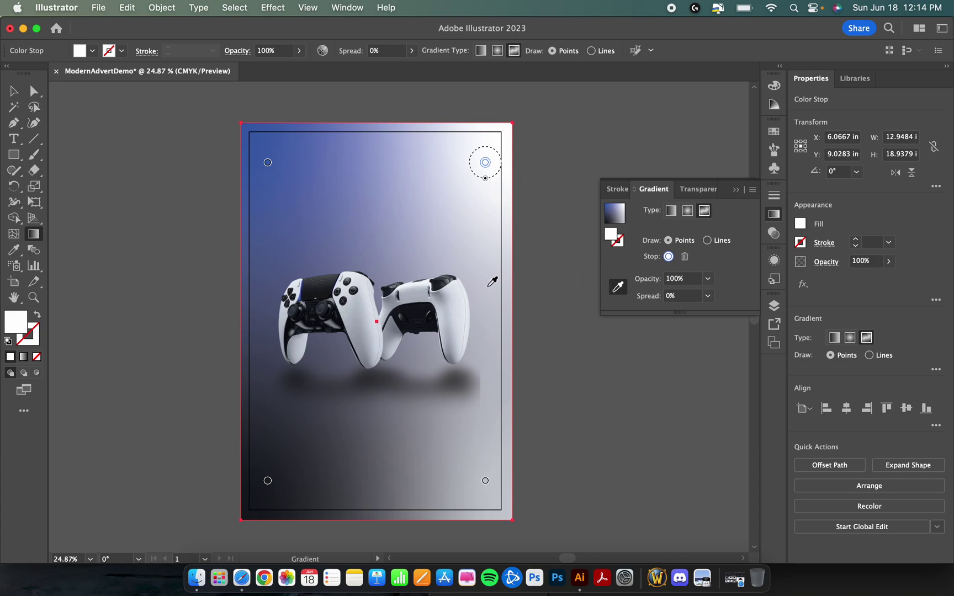
left_click(451, 292)
left_click(444, 282)
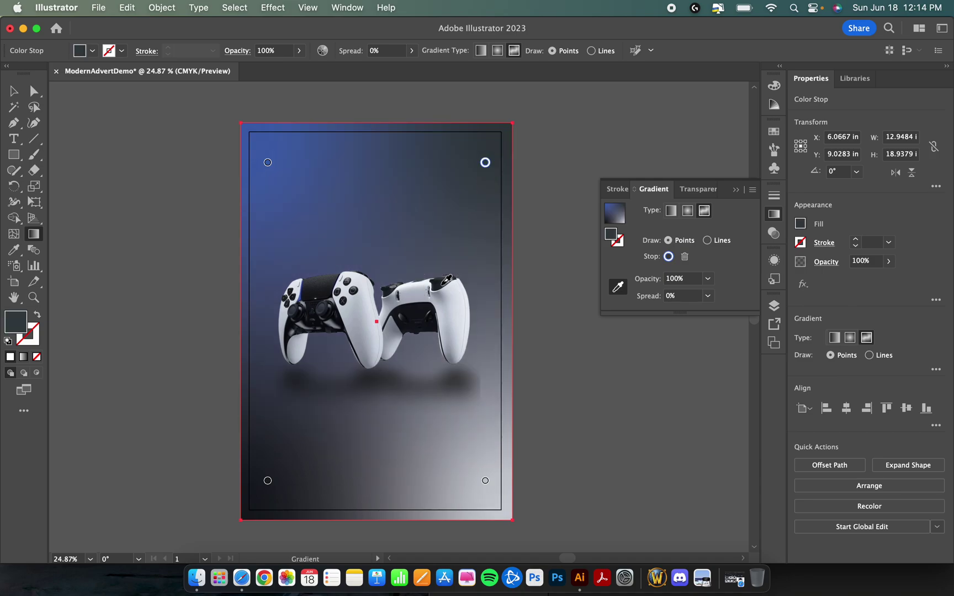
Color the upper-right gradient stop dark blue and the lower-right stop light gray, sampling both colors from the front controller
left_click_drag(307, 293, 307, 293)
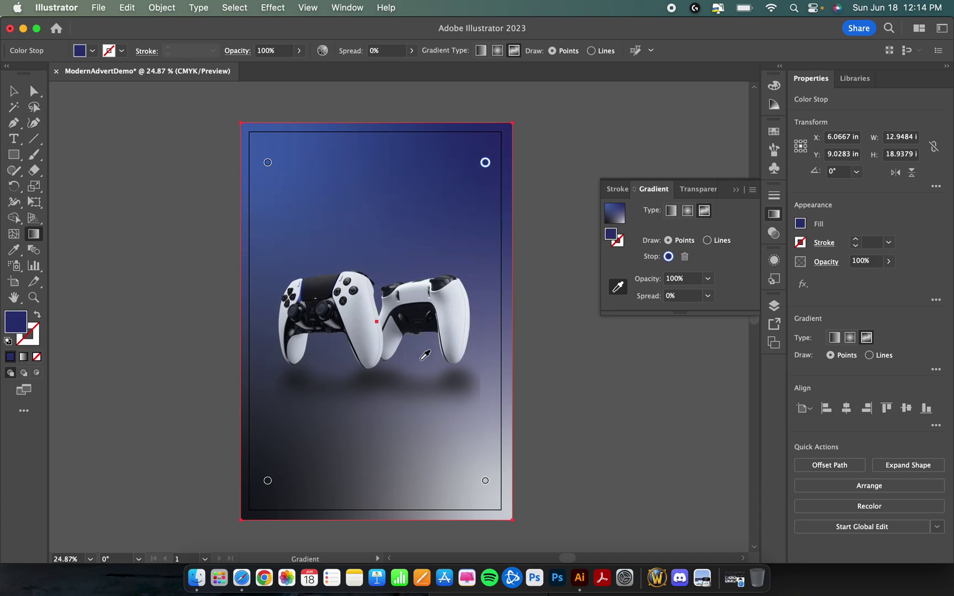
left_click(485, 480)
left_click(363, 329)
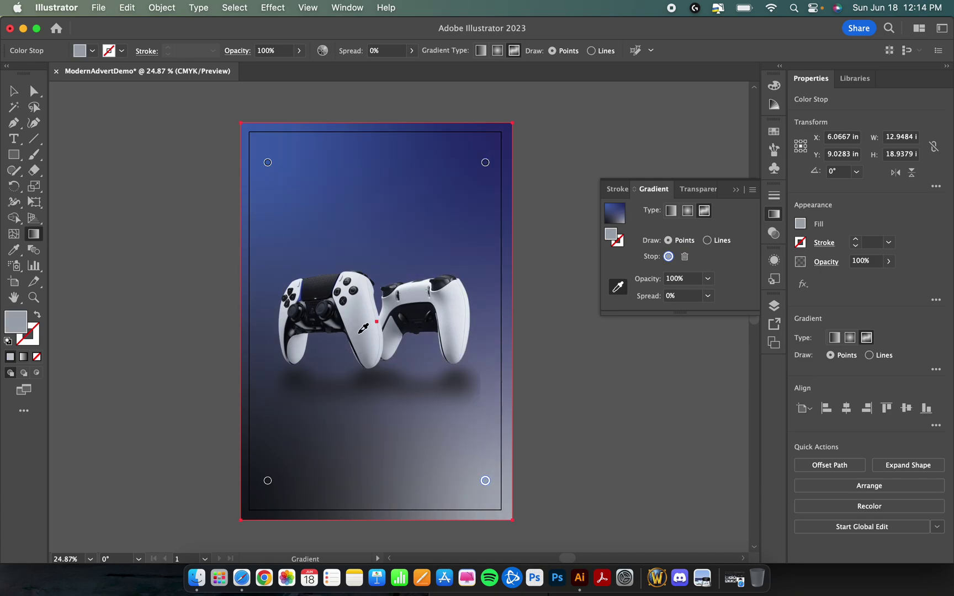
left_click(9, 95)
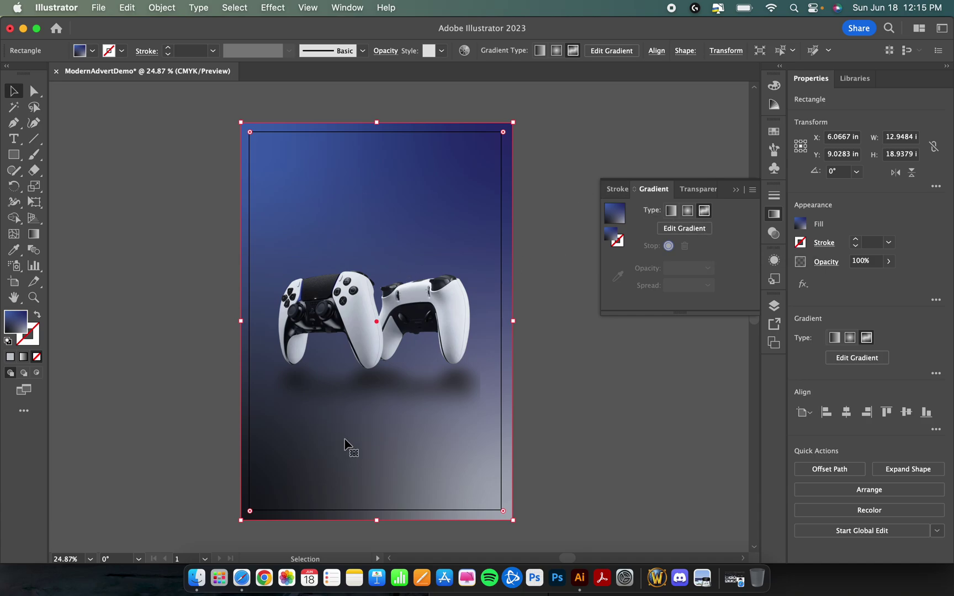
Move the gradient's gray stop between the controllers, the black stop above them, and the light blue stop to the artboard's lower-left area
left_click(702, 230)
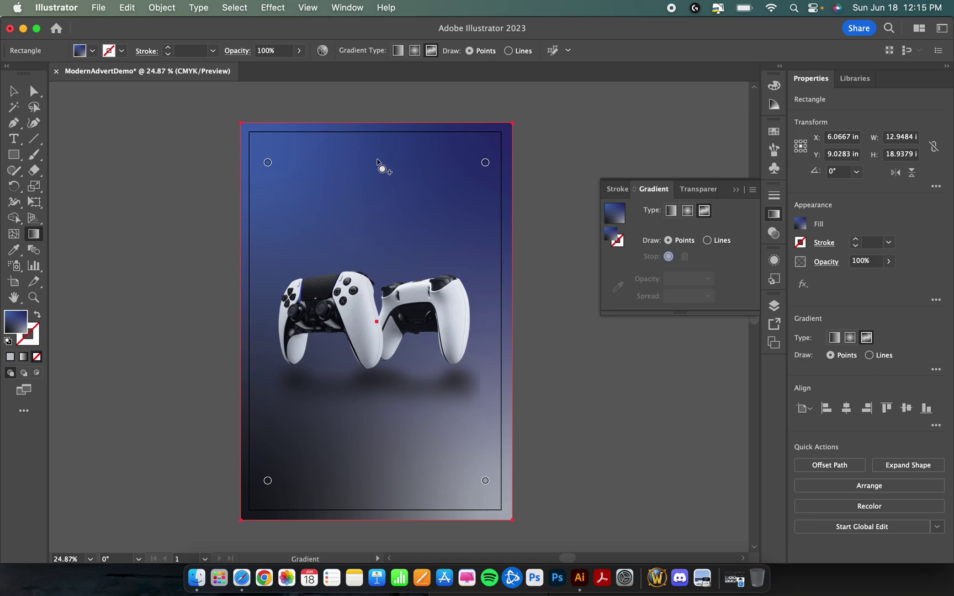
left_click_drag(489, 483, 378, 338)
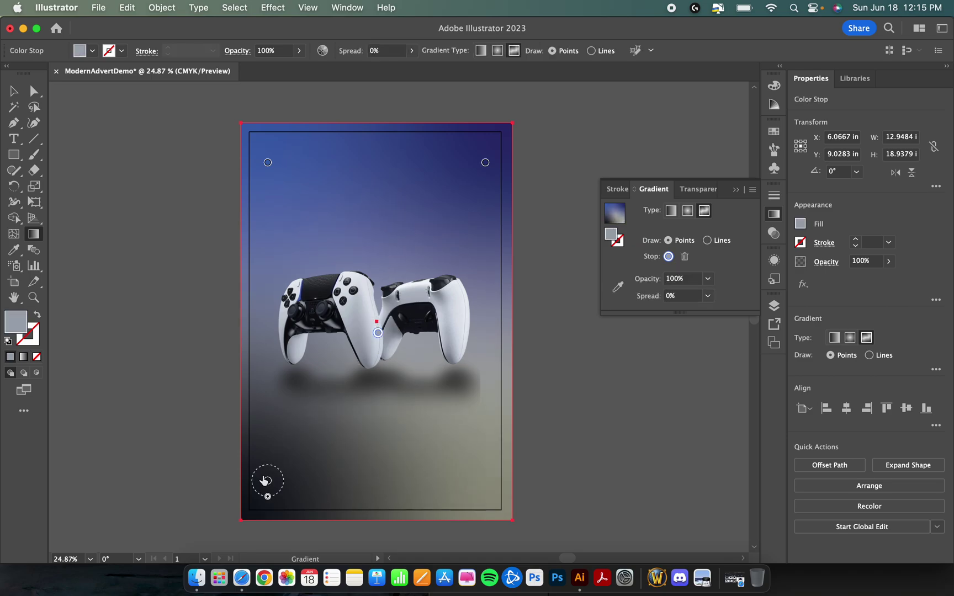
left_click_drag(267, 481, 374, 248)
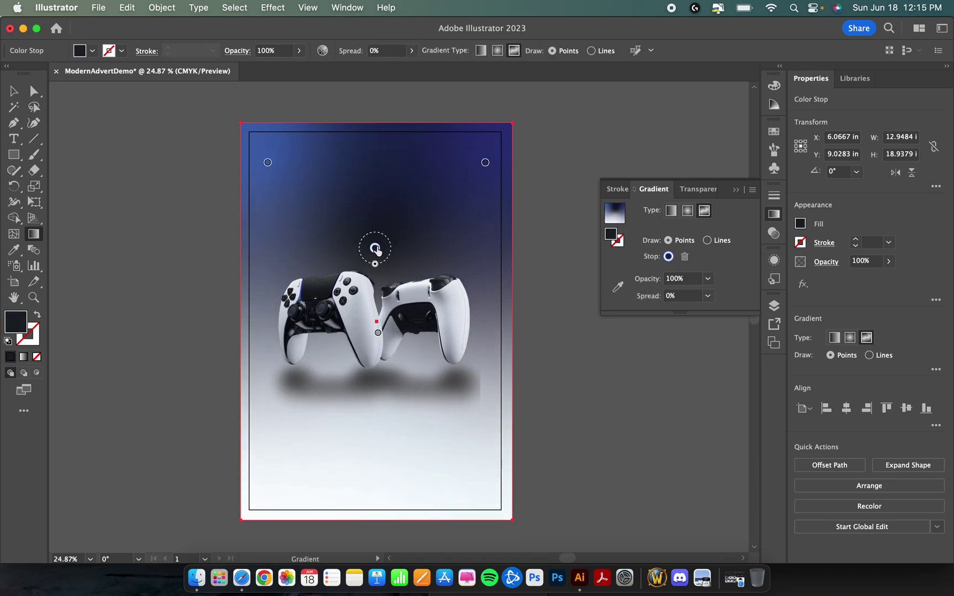
left_click_drag(267, 162, 291, 498)
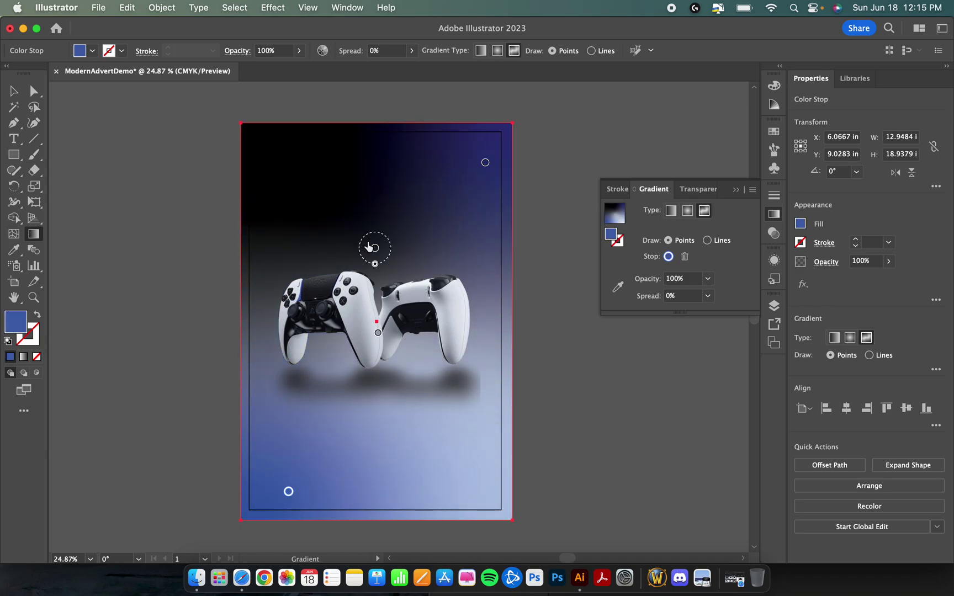
Reposition the gradient stops with black upper right, dark blue below the rear controller, gray above the front controller, and light blue at bottom center
left_click_drag(375, 248, 415, 216)
left_click_drag(485, 163, 410, 367)
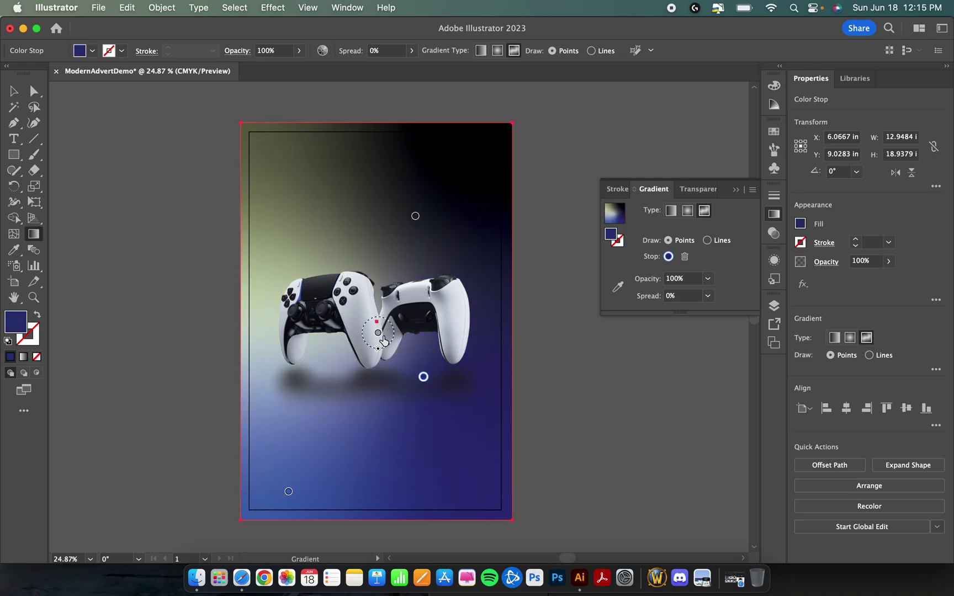
left_click_drag(377, 332, 334, 237)
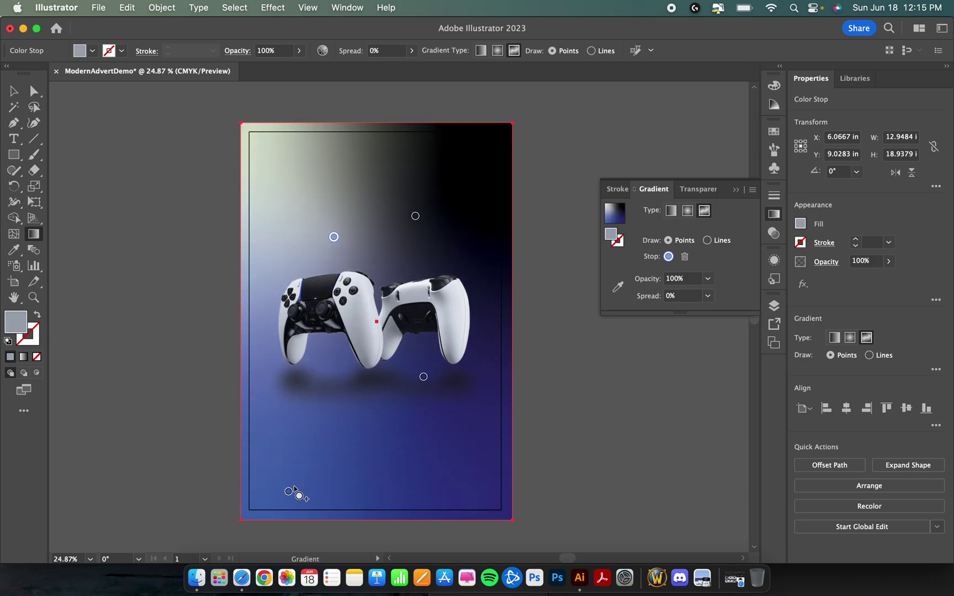
left_click_drag(288, 491, 385, 491)
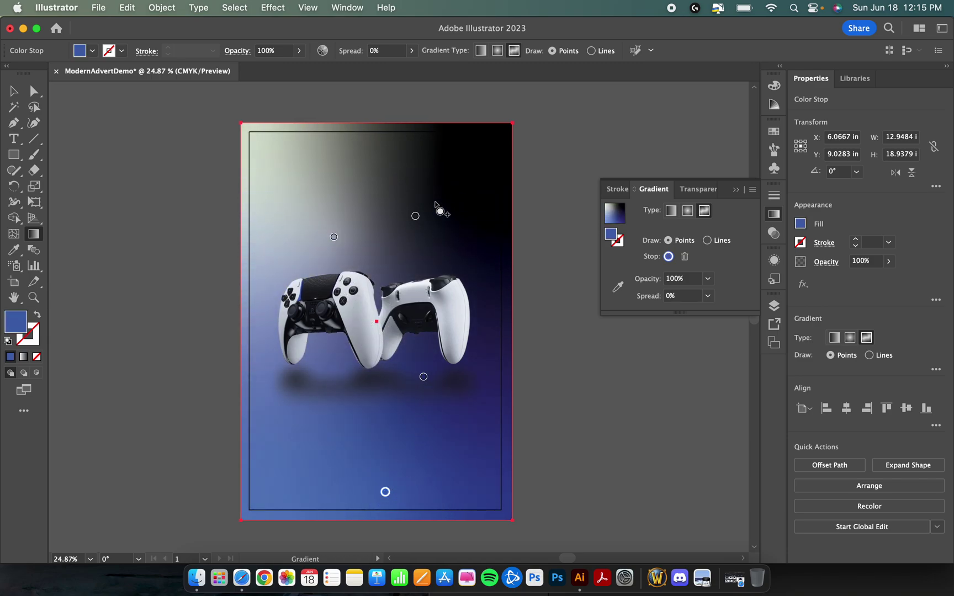
Move the black gradient stop to just above the front controller and the gray stop to the upper-left area, then deselect the background
left_click_drag(415, 216, 335, 273)
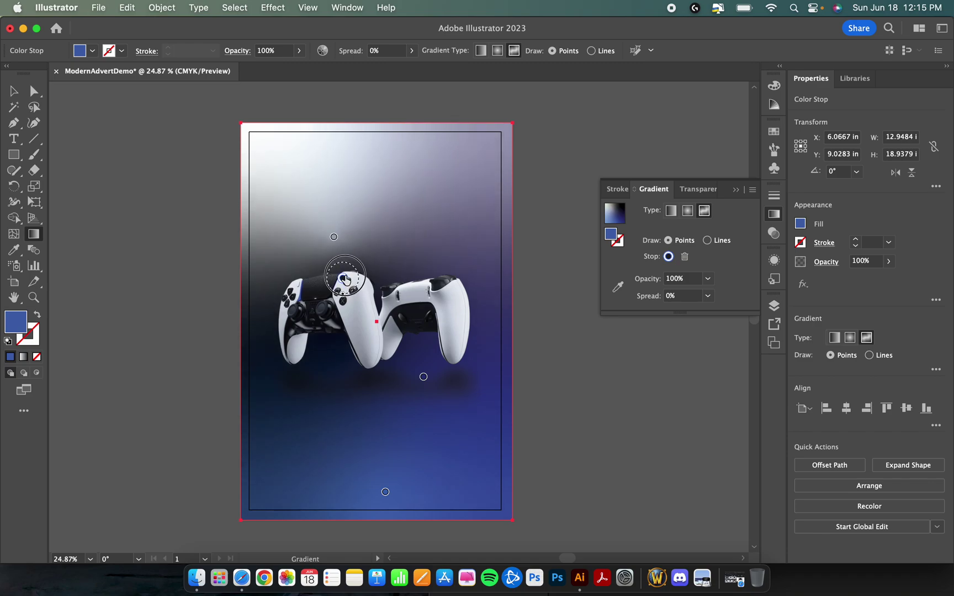
left_click_drag(333, 237, 372, 186)
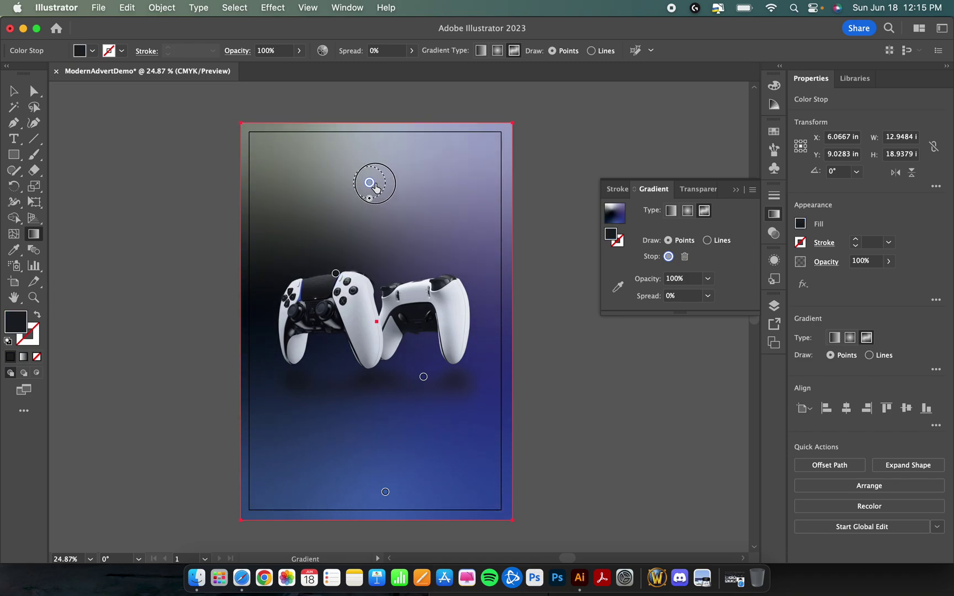
left_click(335, 273)
left_click_drag(335, 273, 369, 271)
left_click_drag(371, 185, 334, 194)
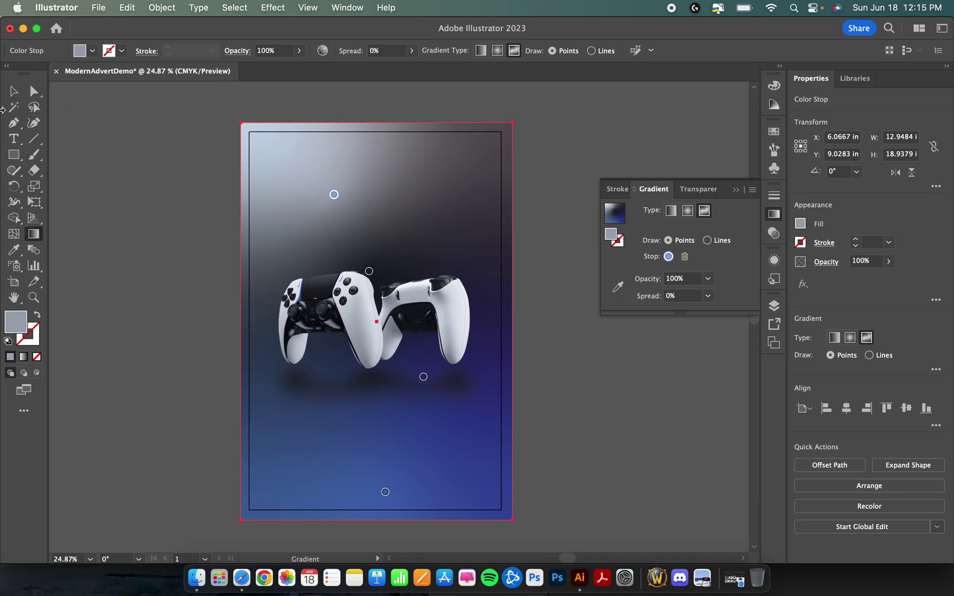
left_click(21, 93)
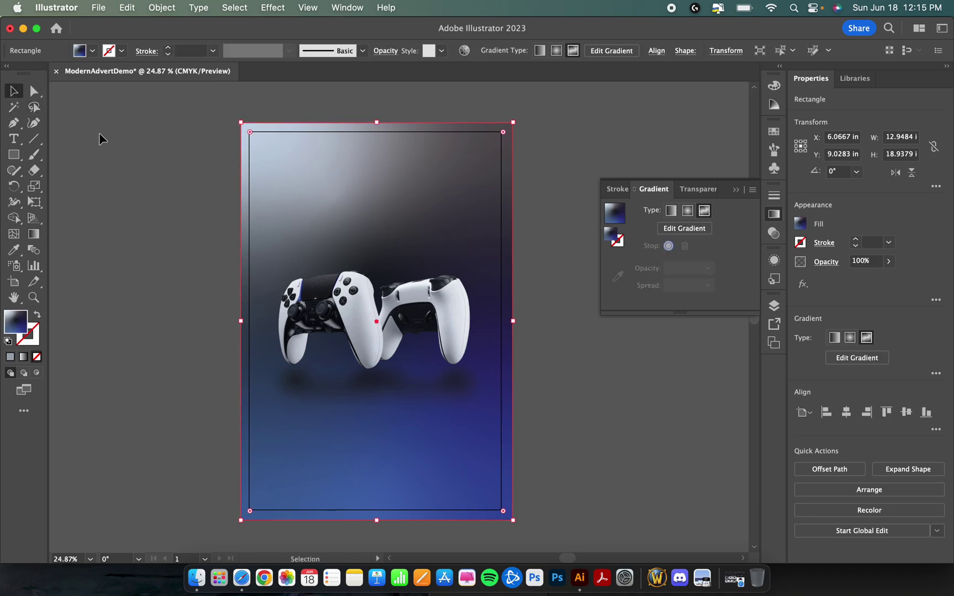
left_click(138, 160)
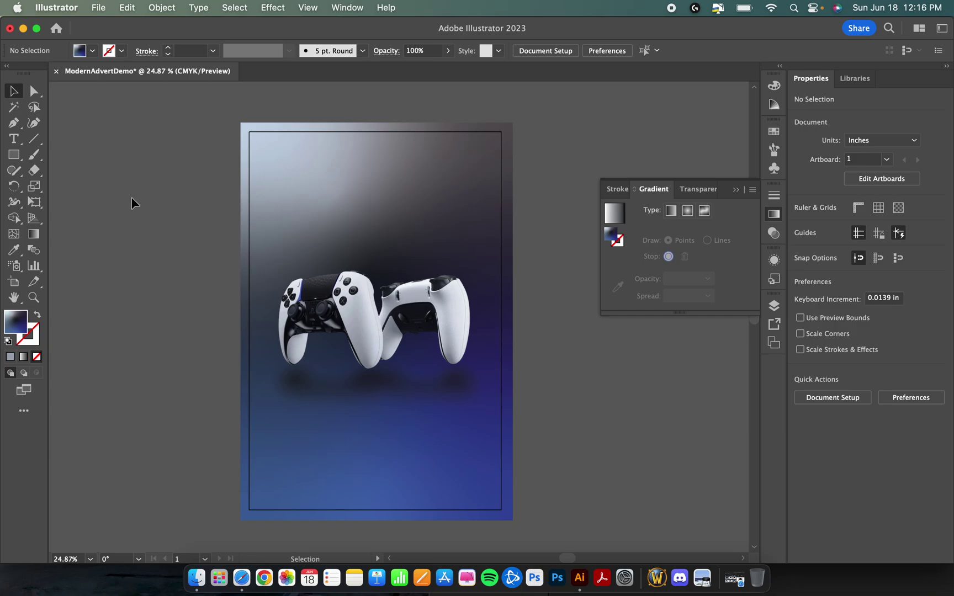
left_click(774, 215)
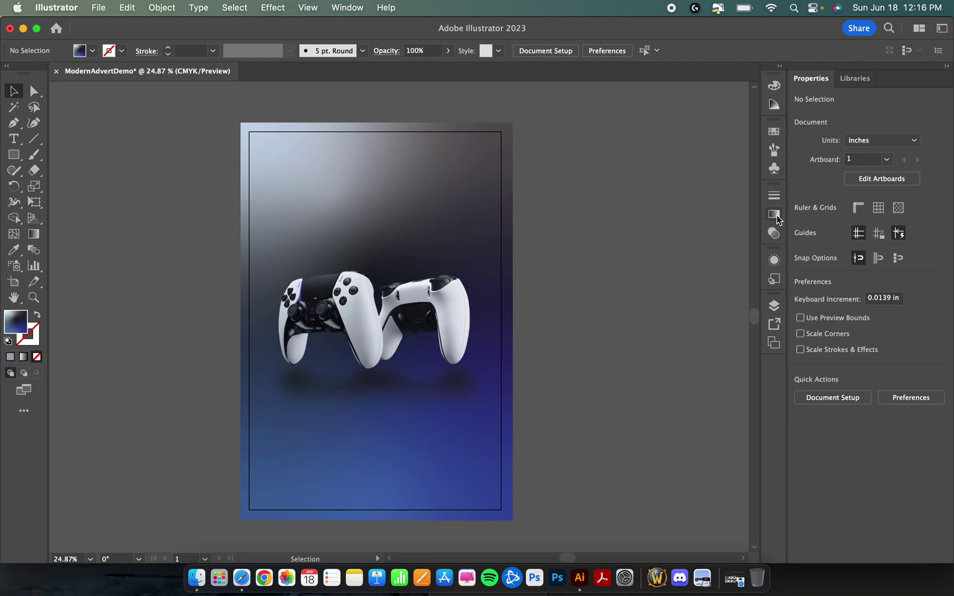
Add a new layer named Twirl between the Stock Photo and Background layers
left_click(775, 310)
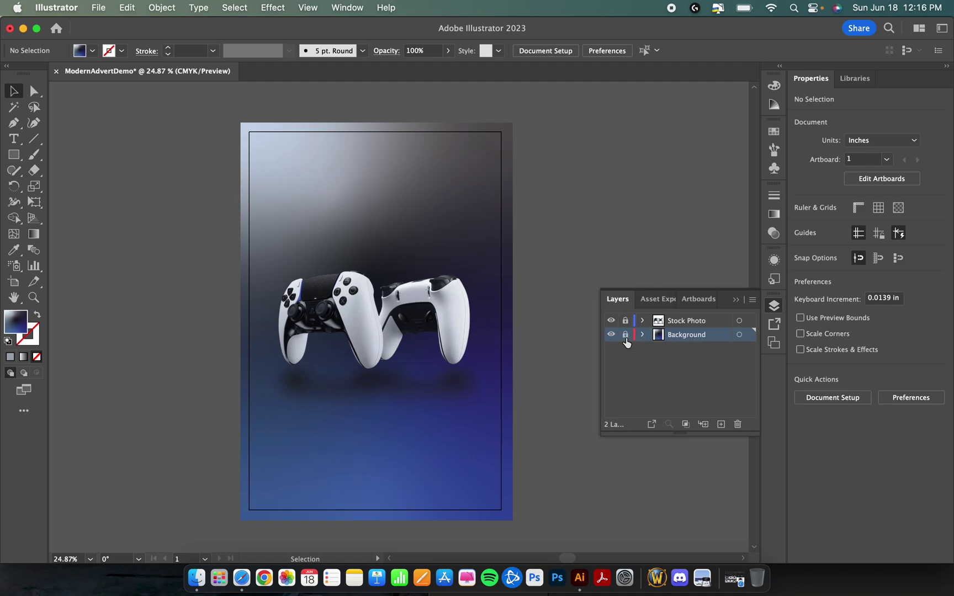
left_click(720, 424)
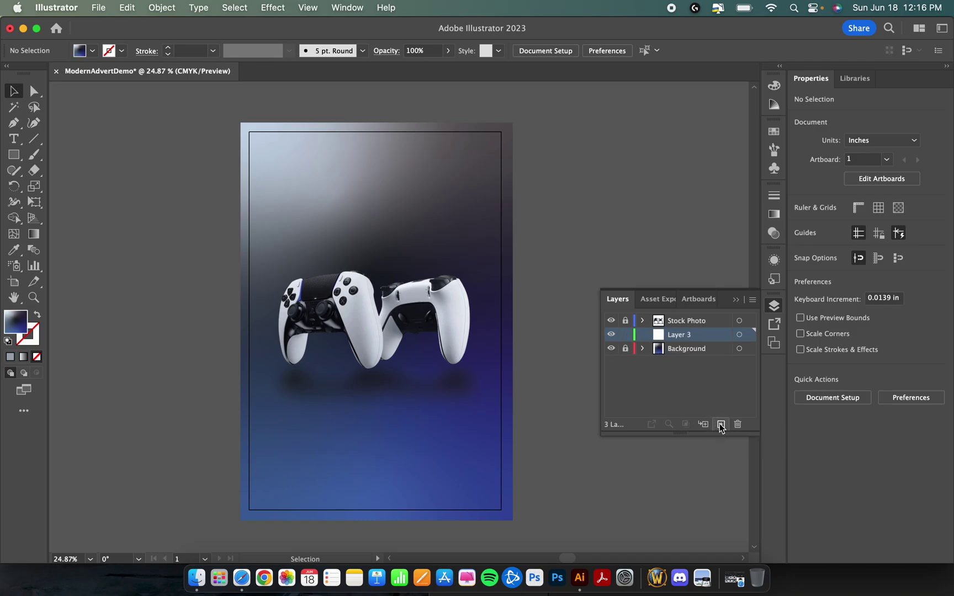
double_click(680, 335)
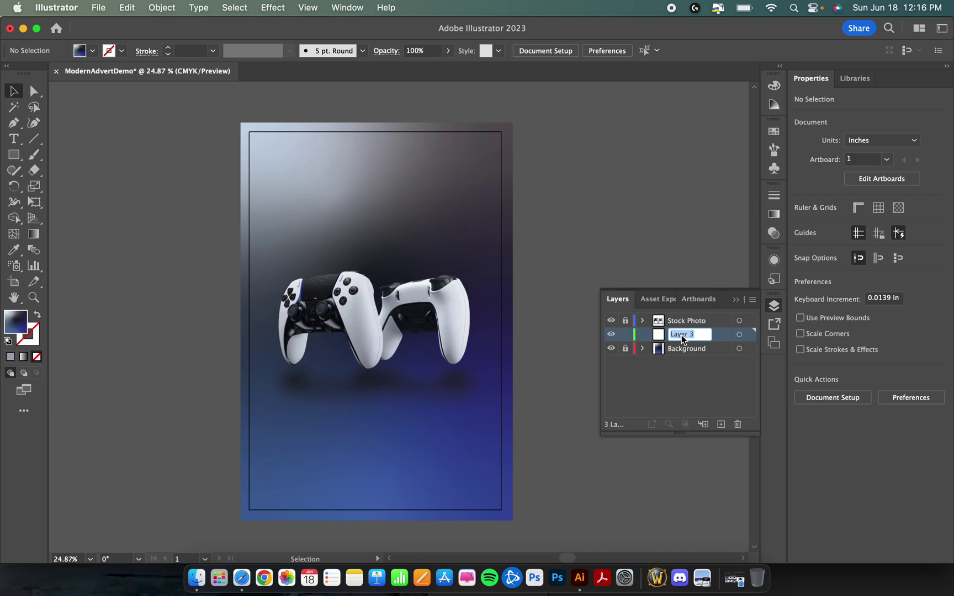
type("Twirl")
key("Return")
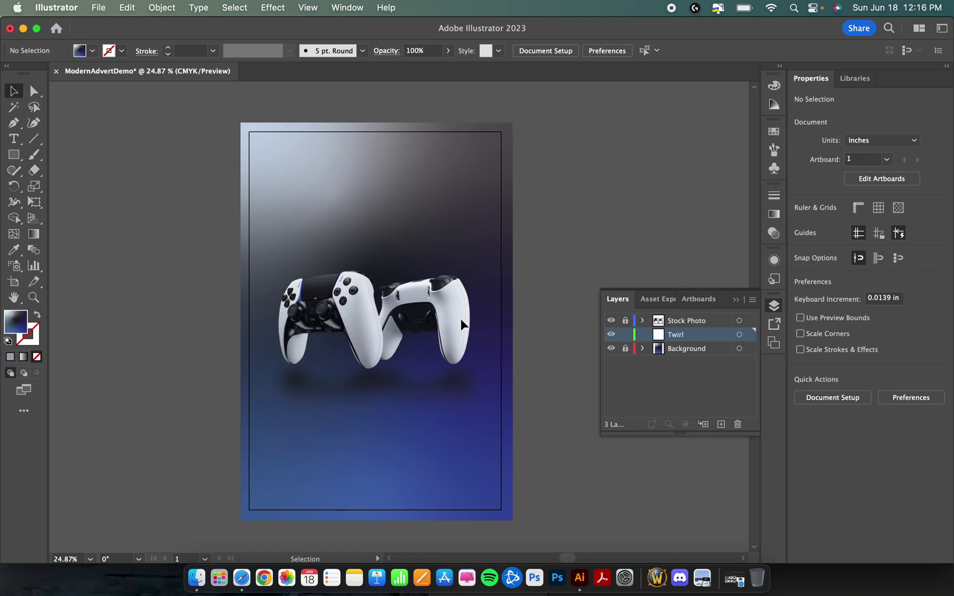
Set up the Line Segment tool with no fill and a 1 pt gray stroke
scroll(460, 318, "down", 2)
scroll(461, 324, "up", 1)
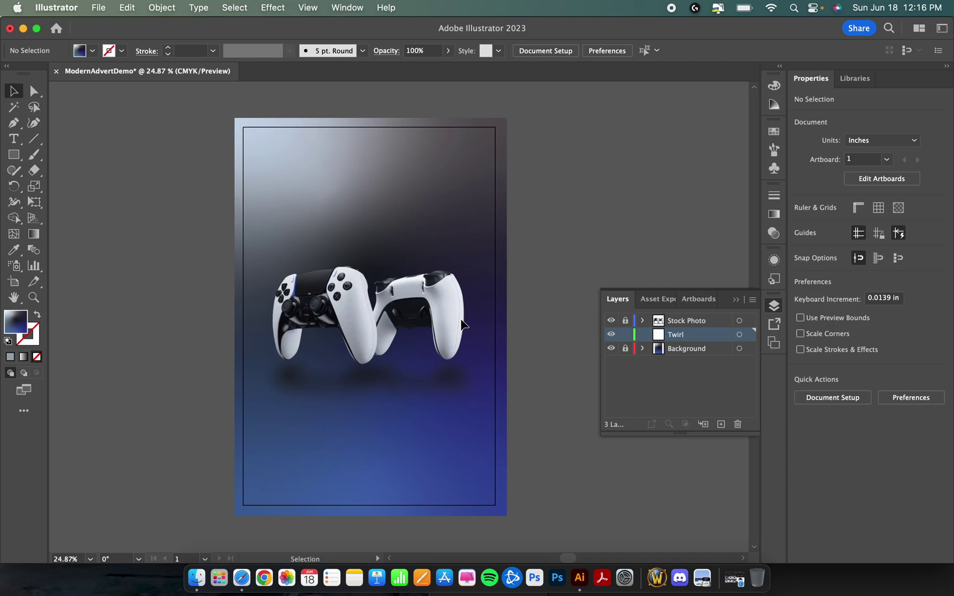
scroll(460, 325, "right", 1)
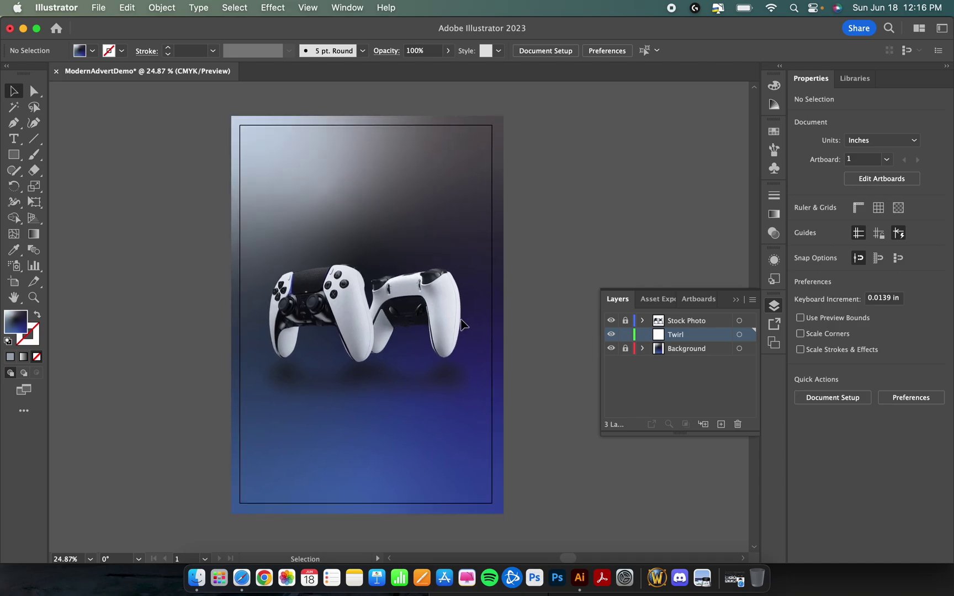
scroll(463, 325, "right", 5)
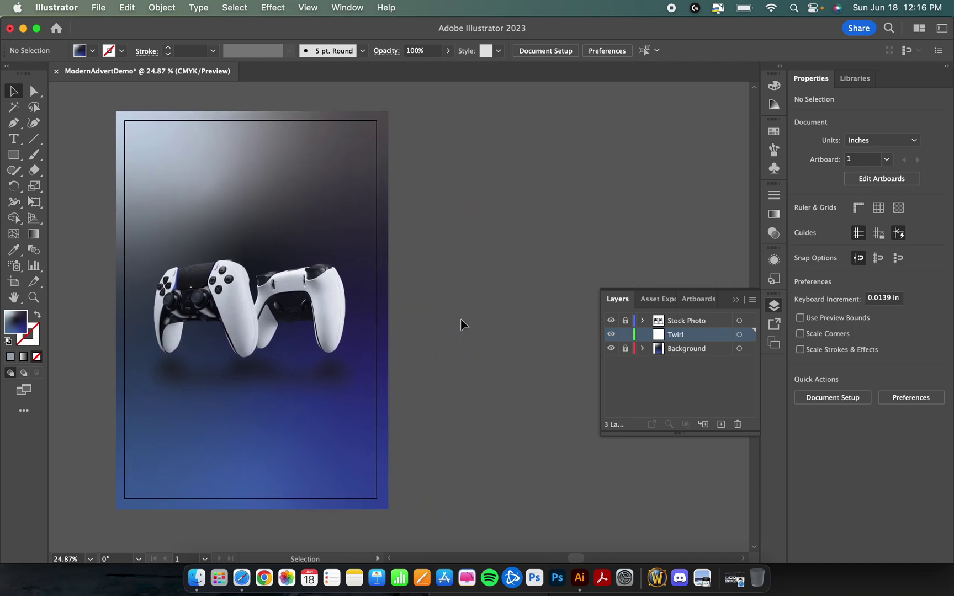
scroll(461, 319, "right", 2)
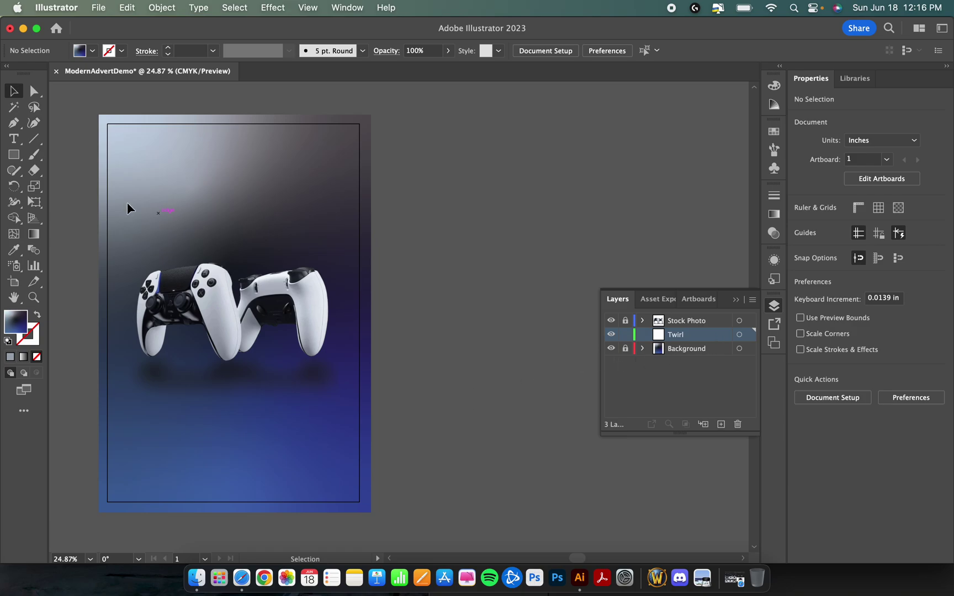
left_click(37, 138)
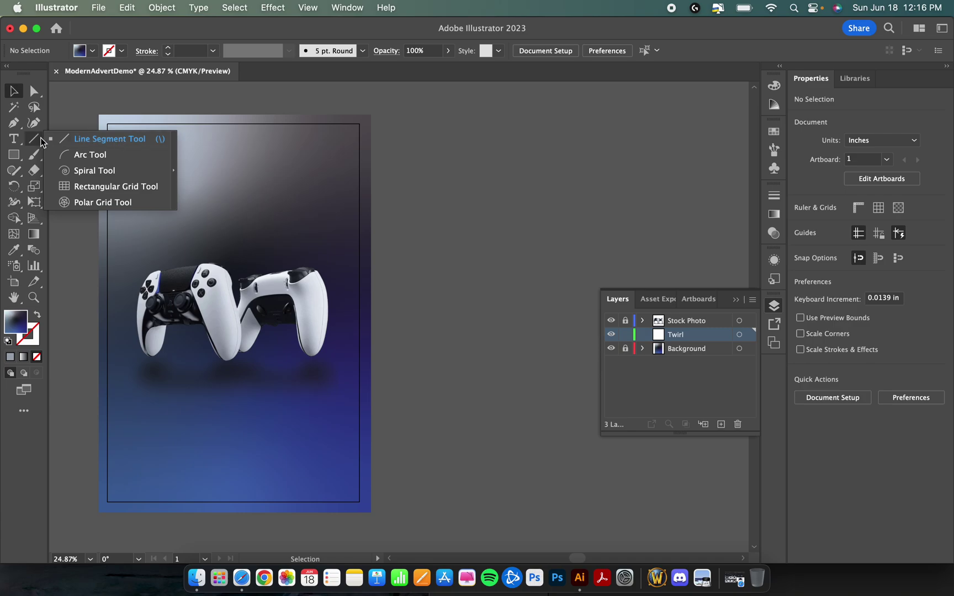
left_click(94, 143)
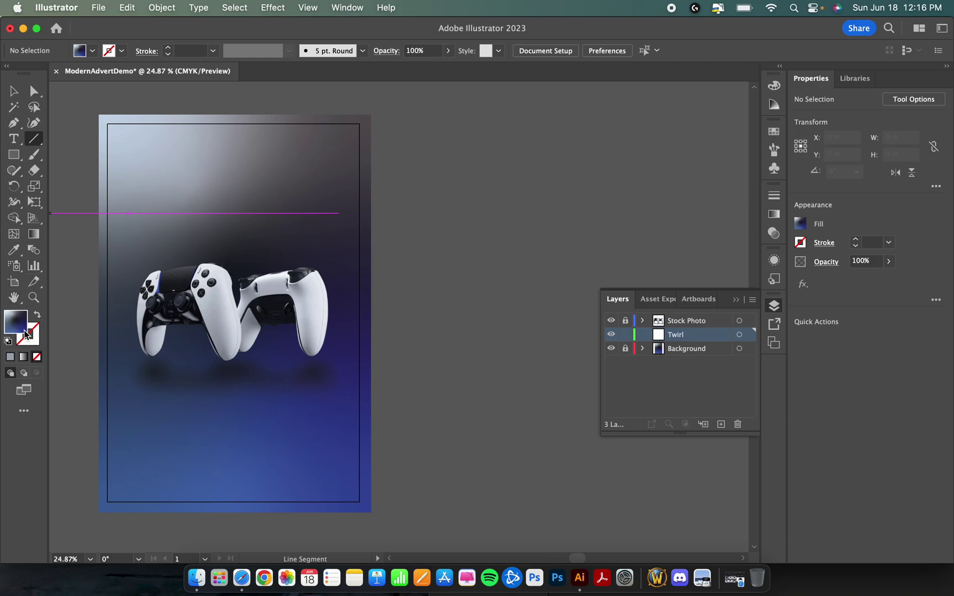
left_click(36, 356)
left_click(36, 356)
left_click(38, 357)
left_click(11, 358)
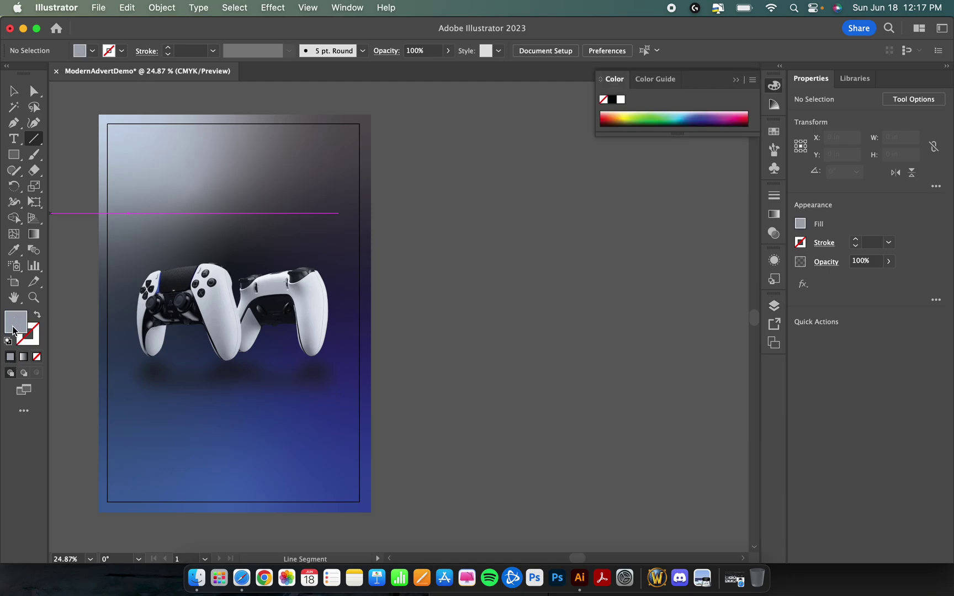
left_click(38, 357)
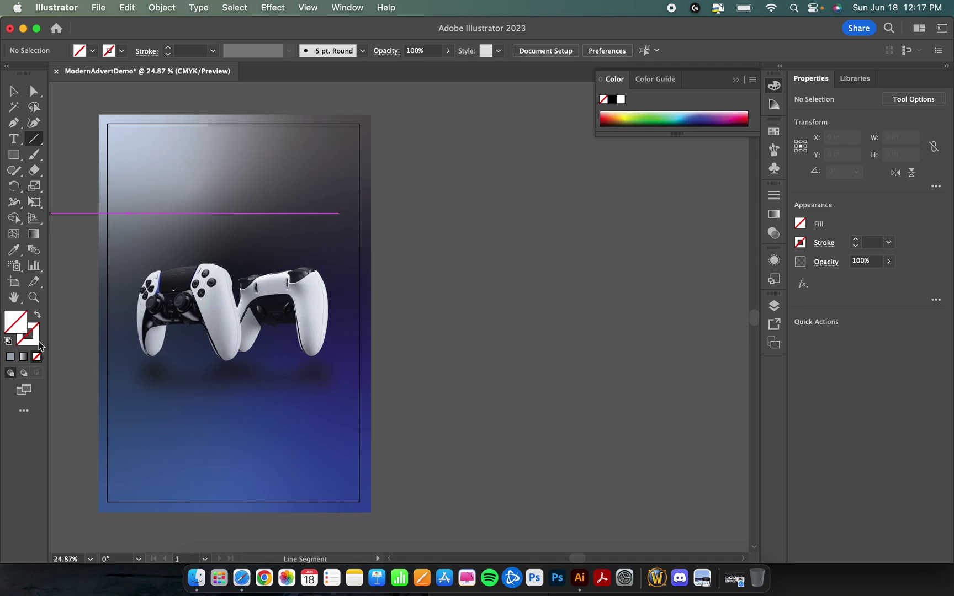
left_click(34, 337)
left_click(11, 358)
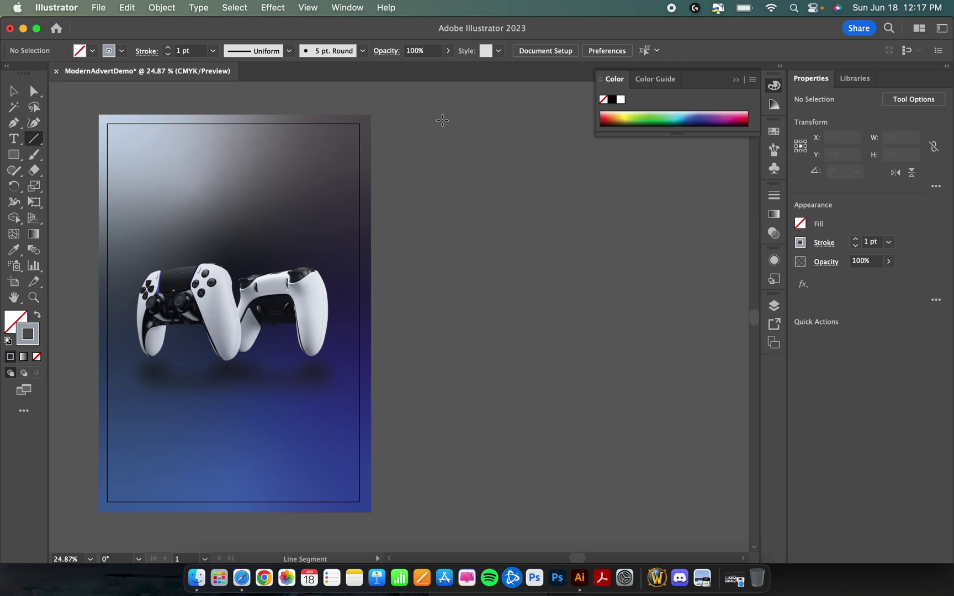
Create a line 1.3889 in long at a 0° angle on the empty canvas beside the artboard
left_click(485, 148)
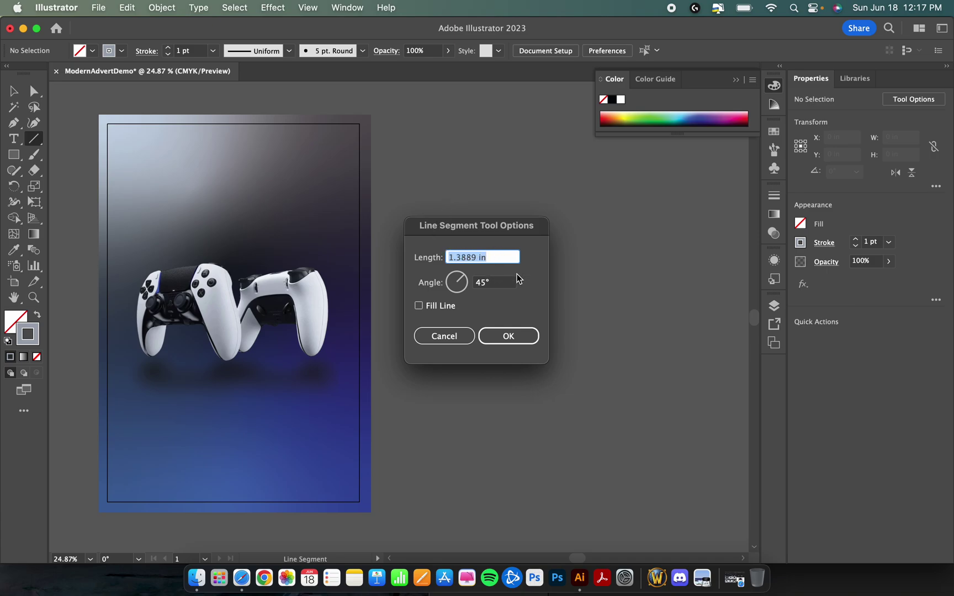
type("100")
left_click(507, 284)
left_click_drag(511, 283, 477, 285)
type("0")
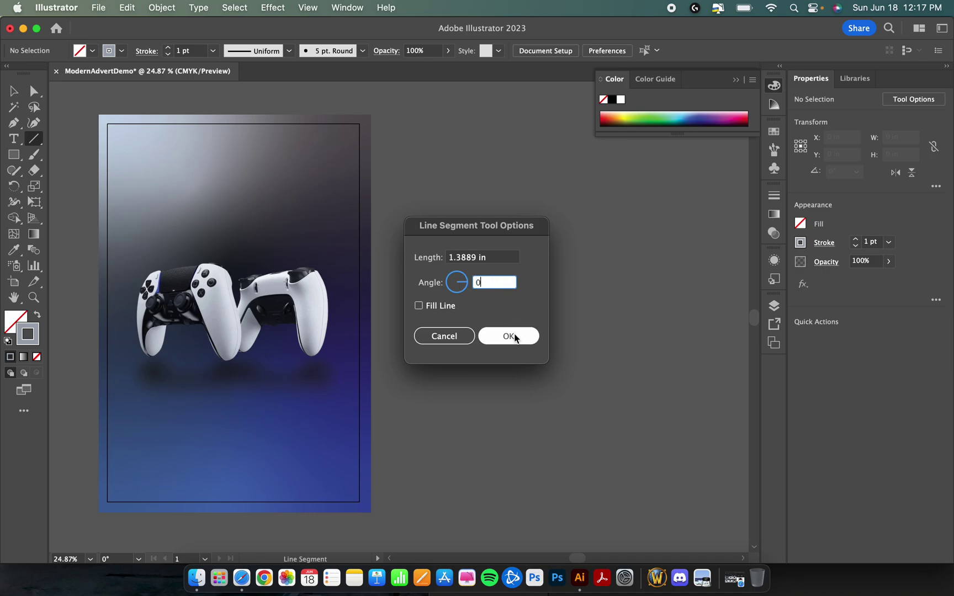
left_click(483, 259)
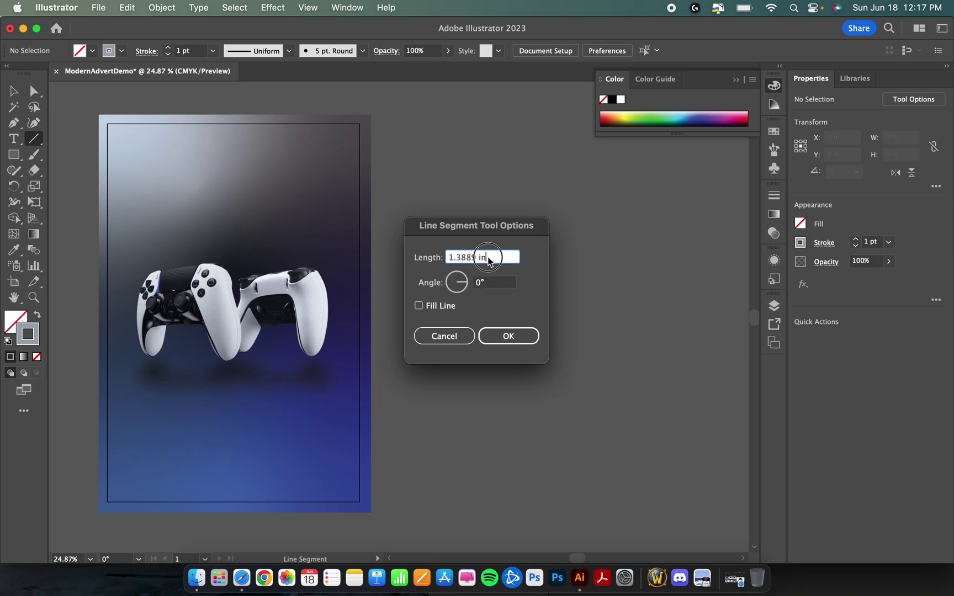
type("100")
left_click(503, 284)
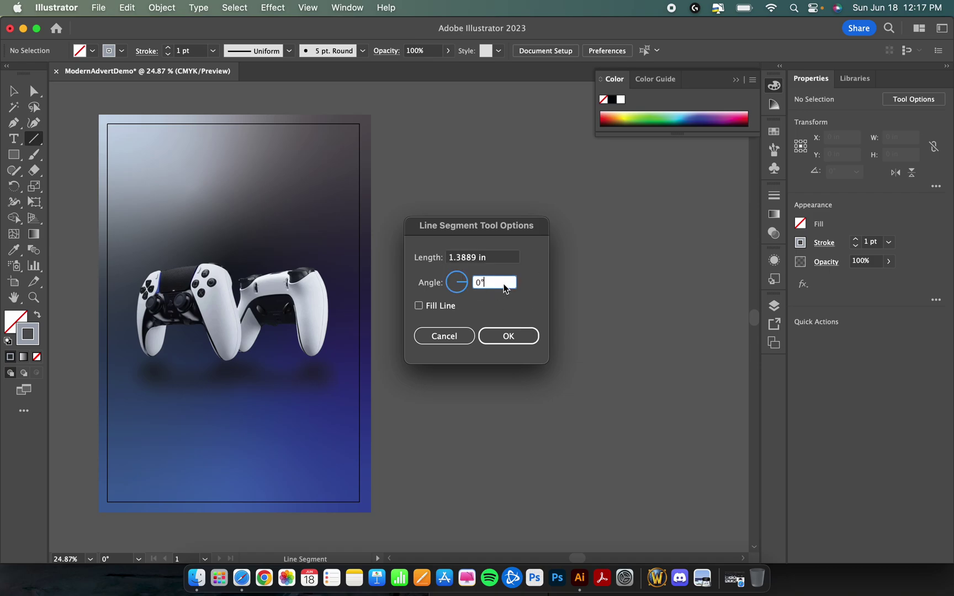
left_click(508, 336)
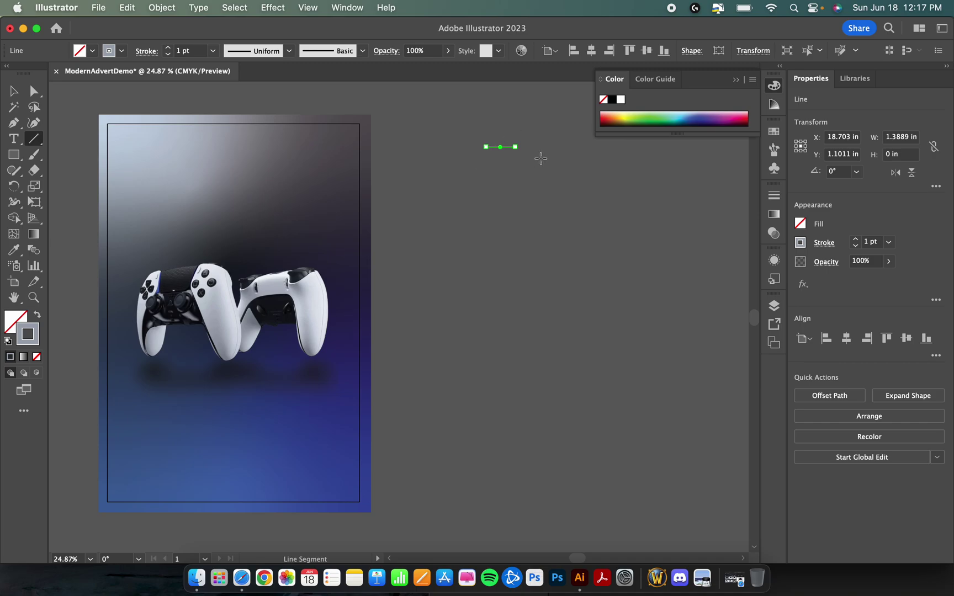
scroll(491, 138, "up", 2)
scroll(491, 138, "up", 3)
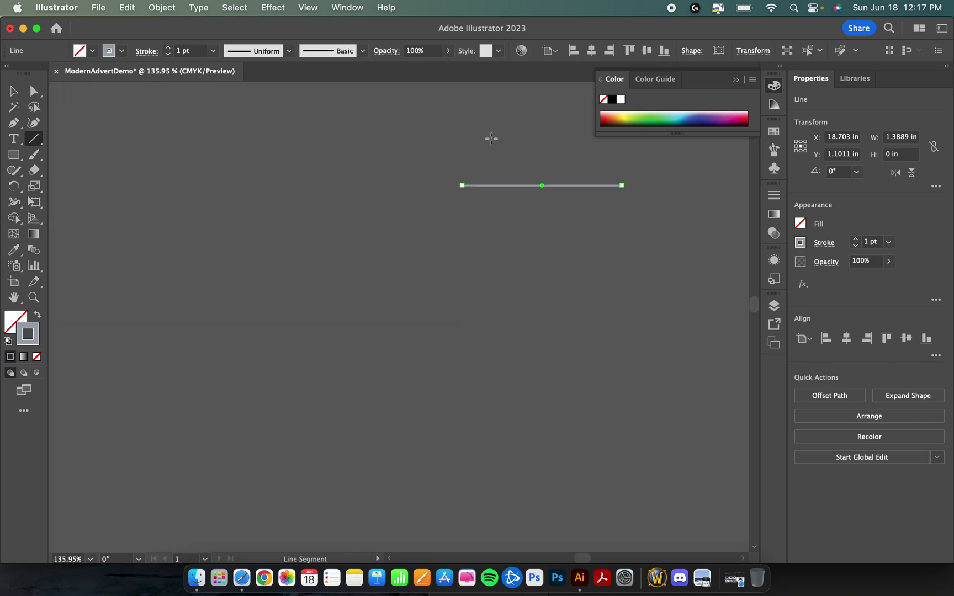
Apply a linear gradient to the line's stroke
scroll(492, 138, "down", 1)
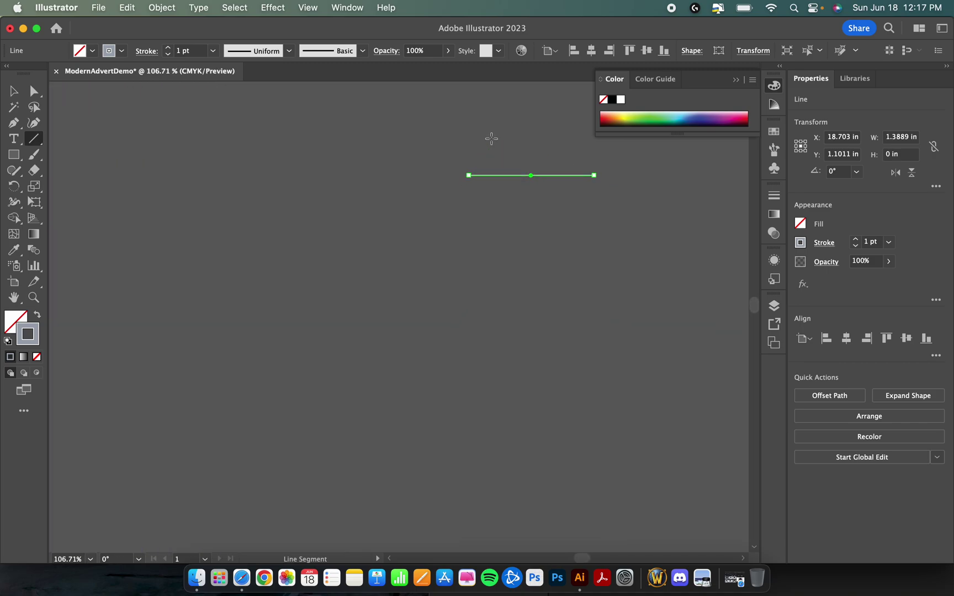
scroll(491, 138, "right", 2)
scroll(491, 138, "up", 1)
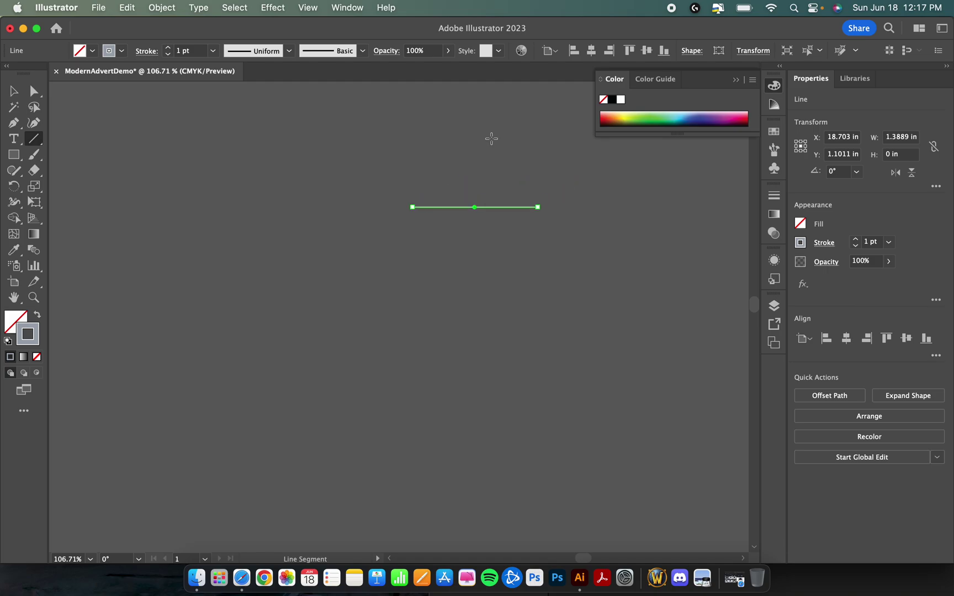
left_click(774, 215)
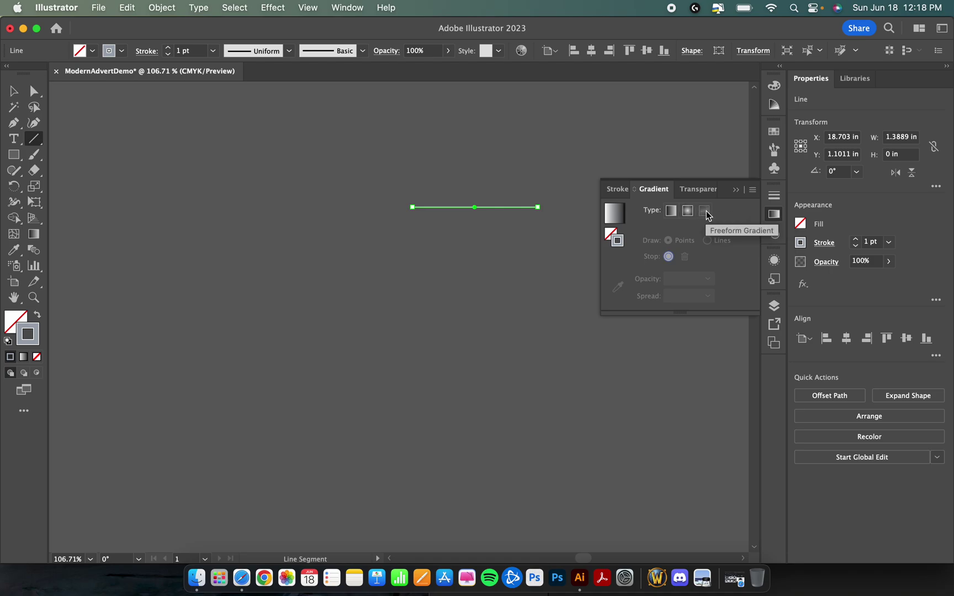
left_click(670, 213)
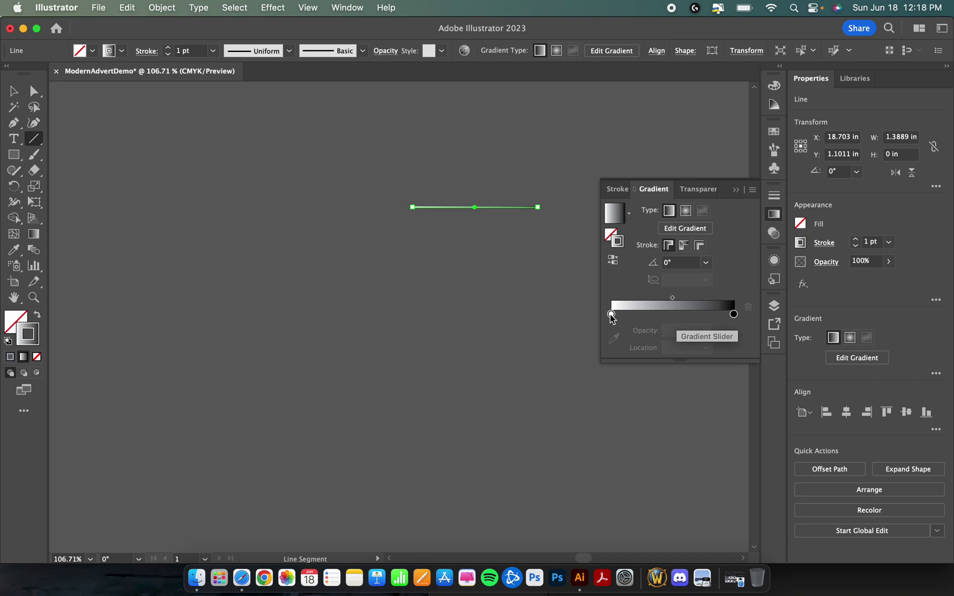
Add four intermediate color stops to the line's stroke gradient at about 21%, 44%, 65% and 83%
scroll(492, 327, "down", 5)
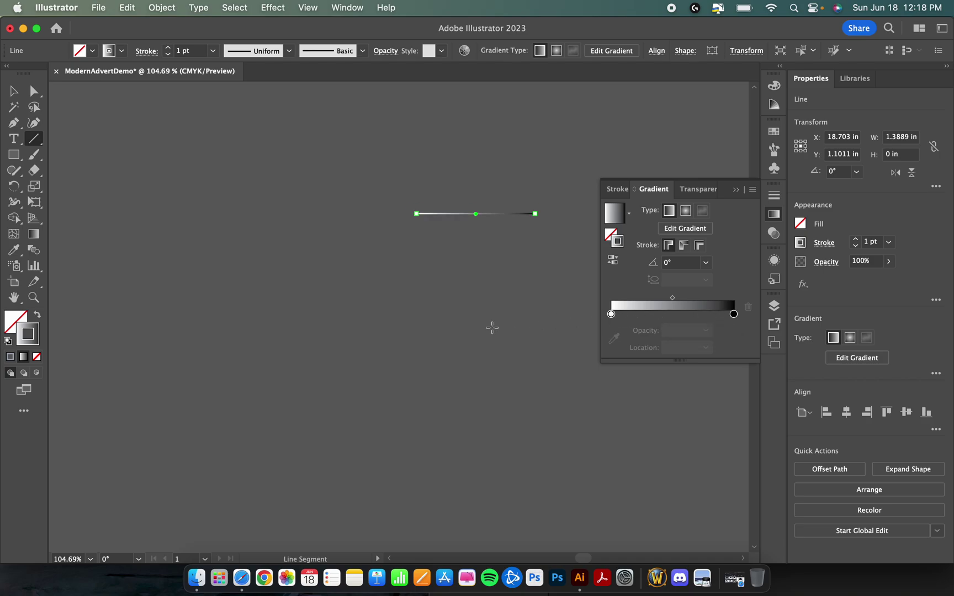
scroll(492, 328, "down", 3)
scroll(492, 328, "left", 2)
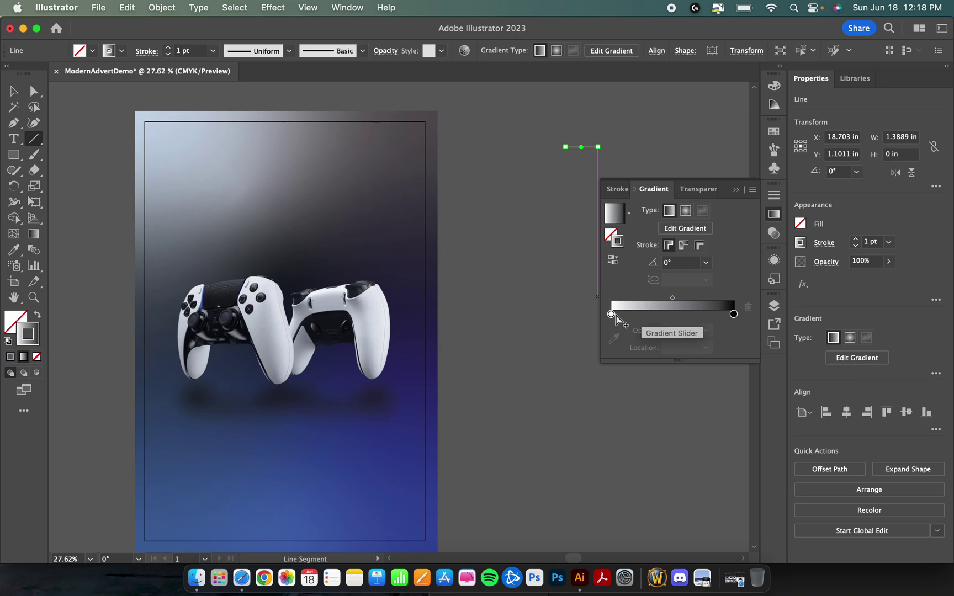
mouse_move(611, 314)
left_mouse_down()
mouse_move(630, 314)
mouse_move(597, 315)
left_mouse_up()
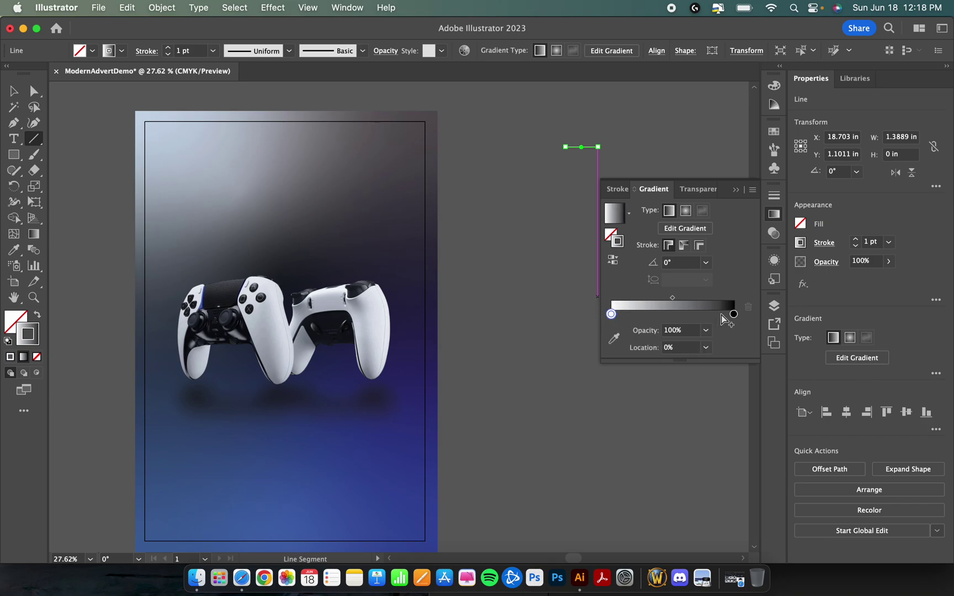
left_click(733, 314)
left_click(661, 314)
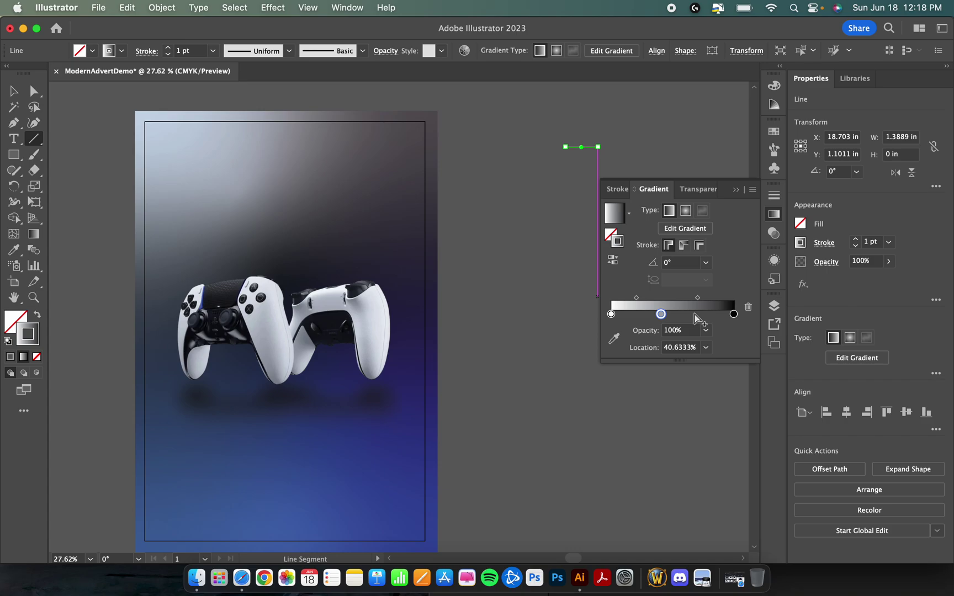
left_click(694, 314)
left_click(637, 314)
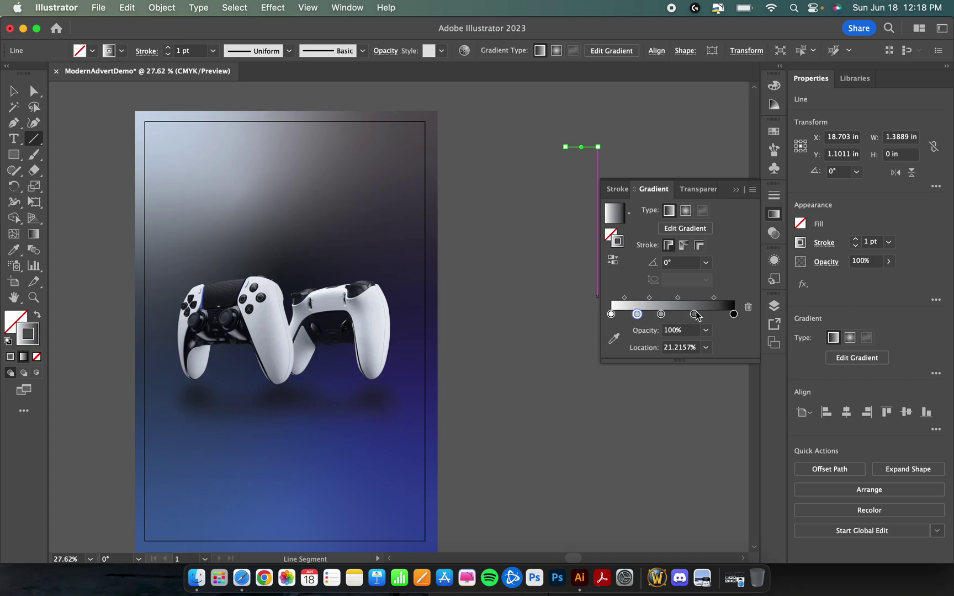
left_click(713, 314)
left_click_drag(661, 314, 690, 315)
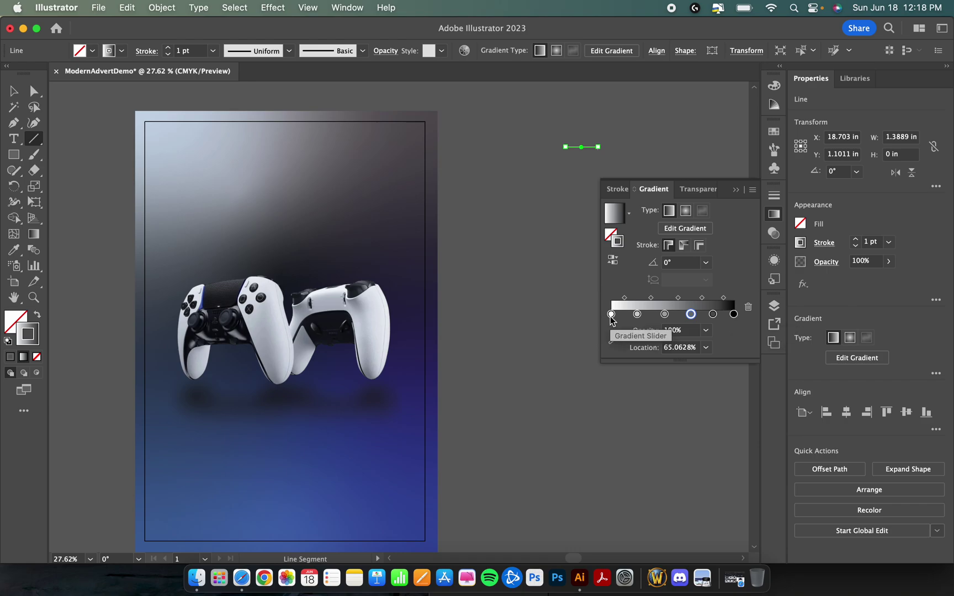
Color the first stop of the stroke gradient with the medium blue sampled from the lower part of the artboard background
left_click(610, 315)
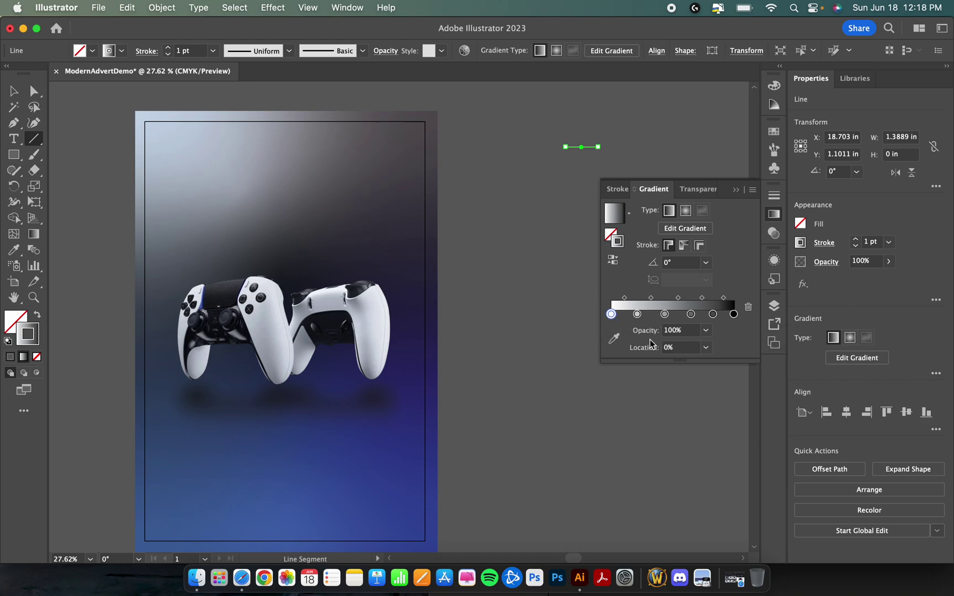
left_click(613, 338)
left_click(417, 405)
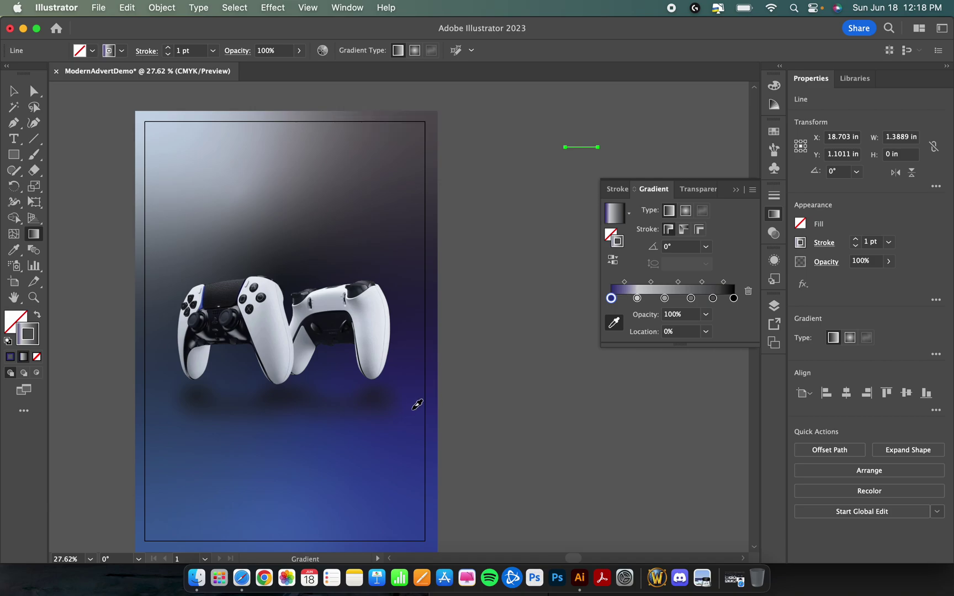
left_click(278, 491)
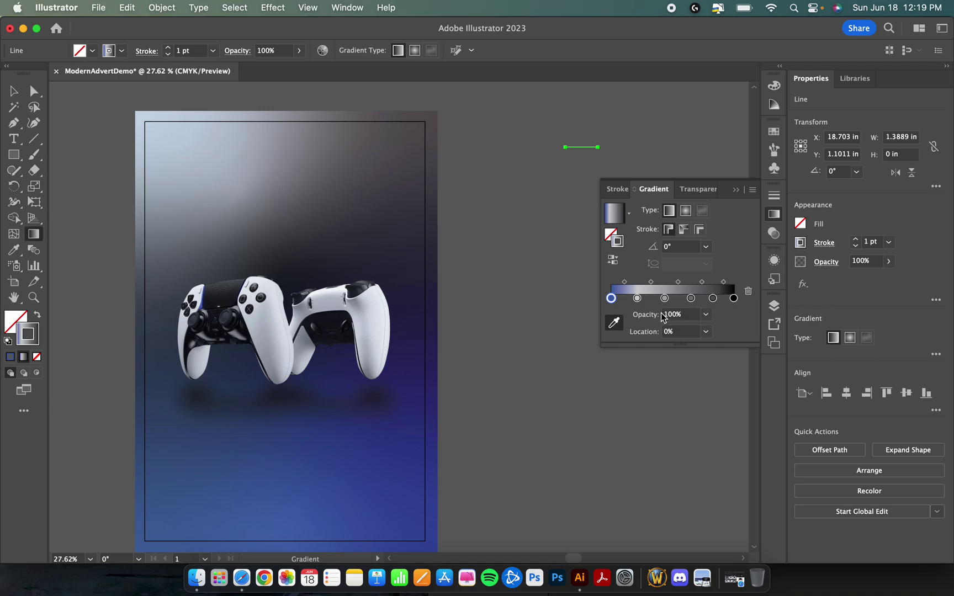
Color the second stop with the deep blue beside the rear controller and the third with the pale gray from the background's upper-left area
left_click(637, 299)
left_click(613, 323)
left_click(419, 380)
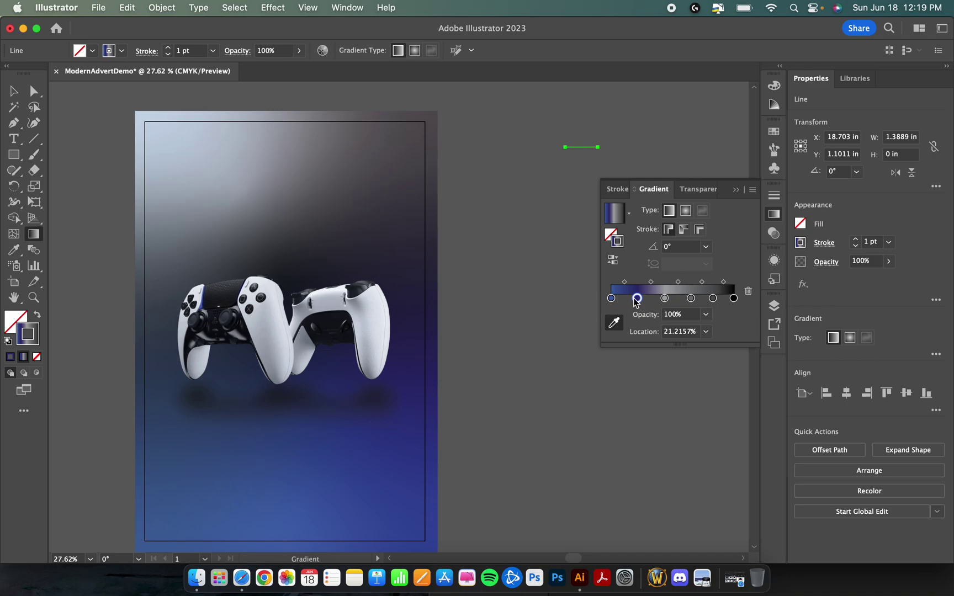
left_click(664, 298)
left_click(212, 172)
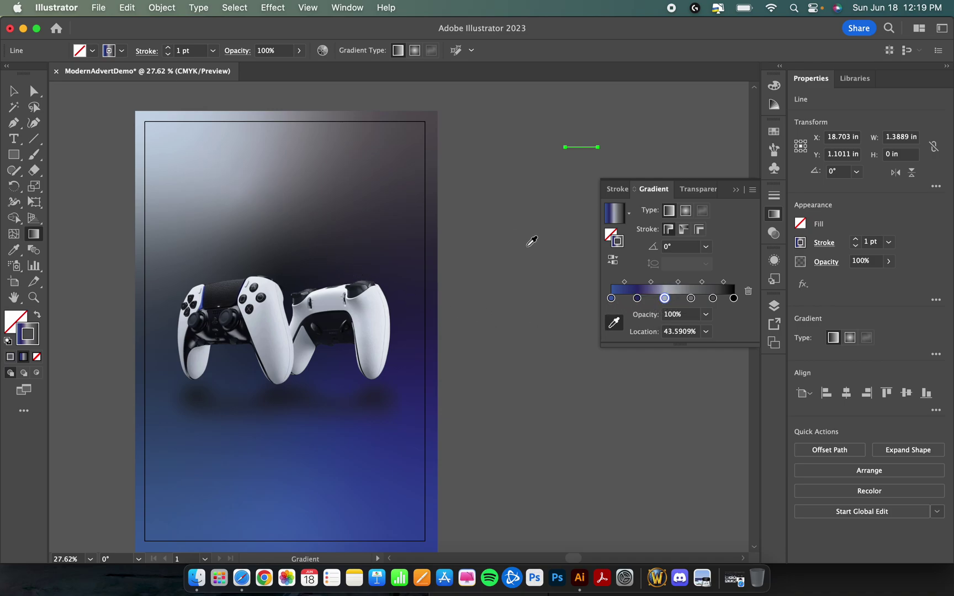
Color the last three gradient stops by sampling the background's upper-right area, beside the rear controller, and below the front controller
left_click(691, 298)
left_click(381, 170)
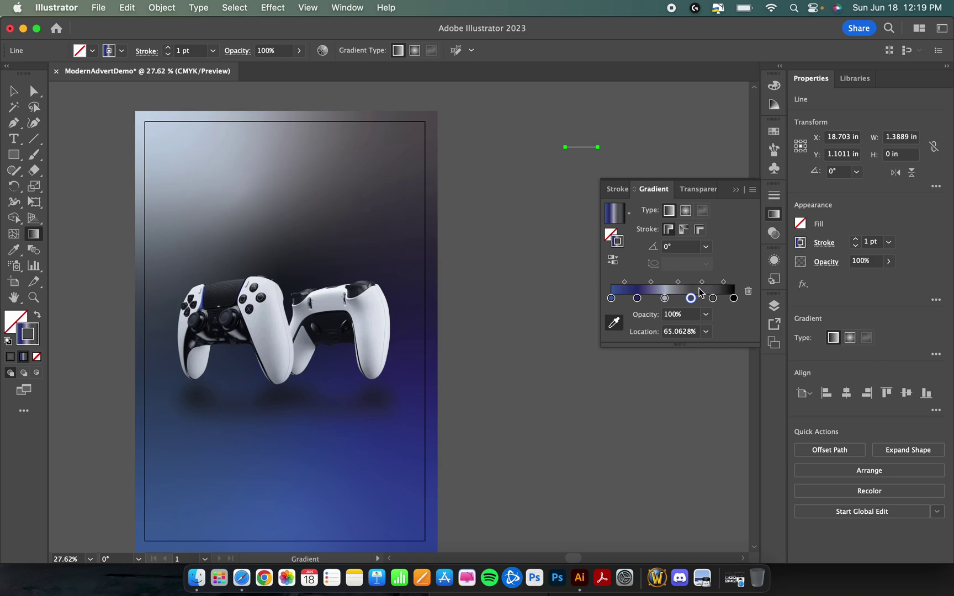
left_click(712, 298)
left_click(410, 336)
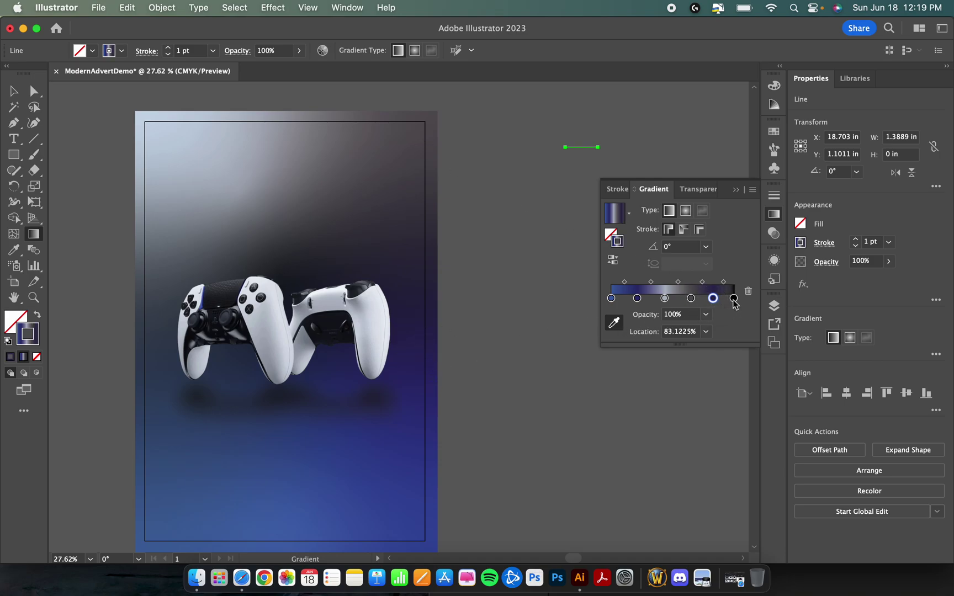
left_click(733, 298)
left_click(240, 372)
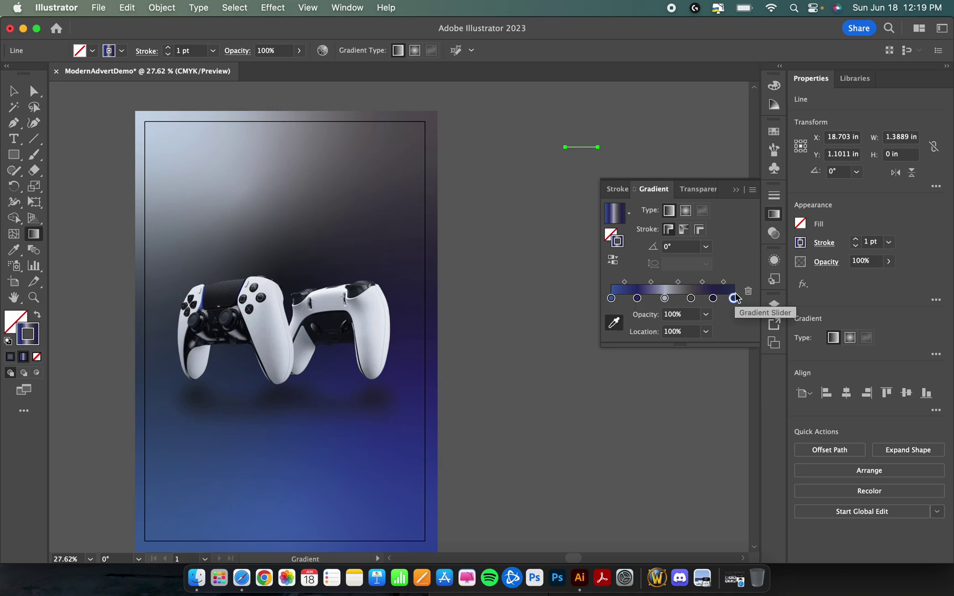
left_click(774, 214)
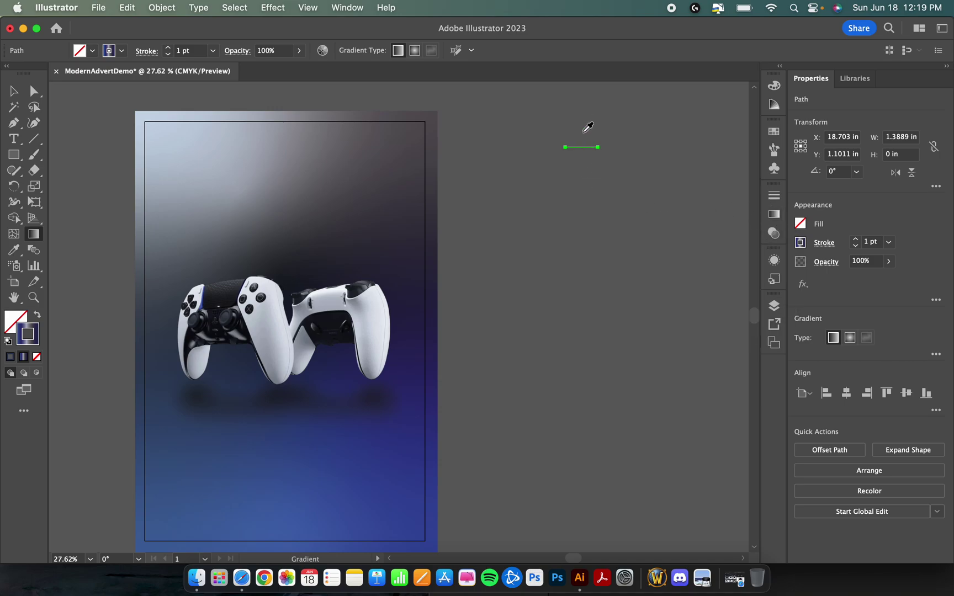
Apply a Zig Zag effect to the gradient line with an absolute size of 3 px, 4 ridges per segment and smooth points
scroll(599, 118, "up", 10)
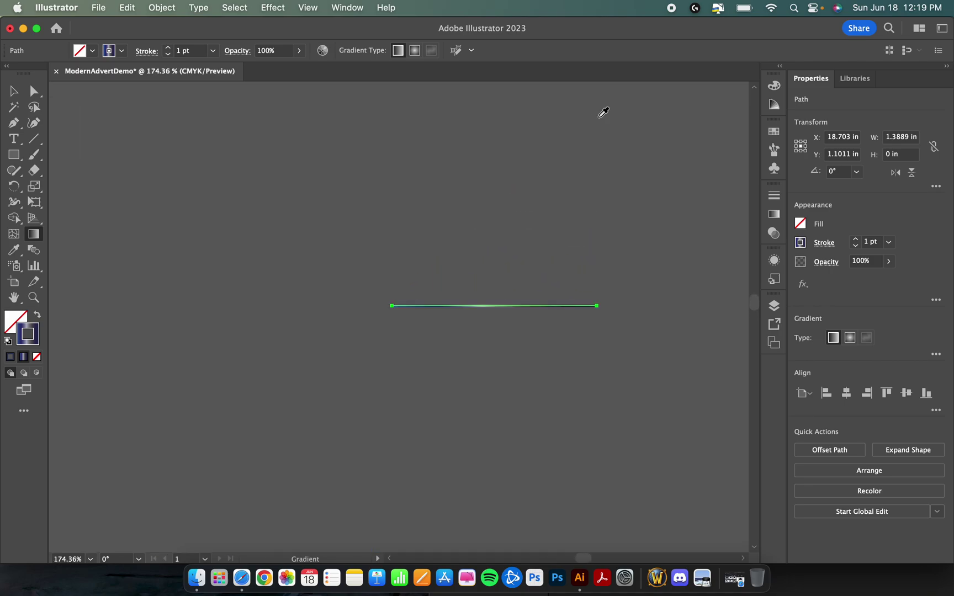
scroll(603, 112, "up", 5)
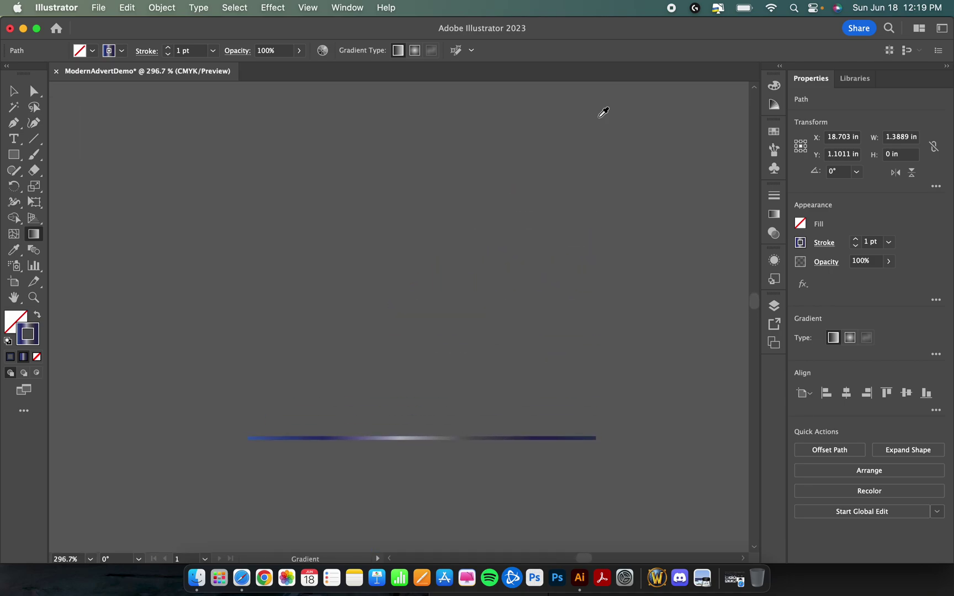
scroll(603, 112, "down", 15)
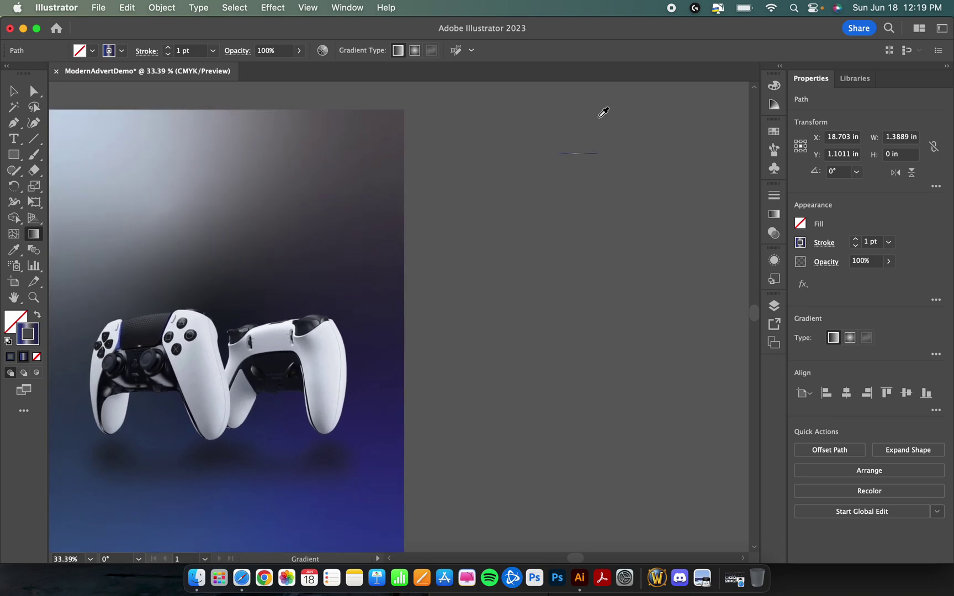
scroll(603, 112, "down", 2)
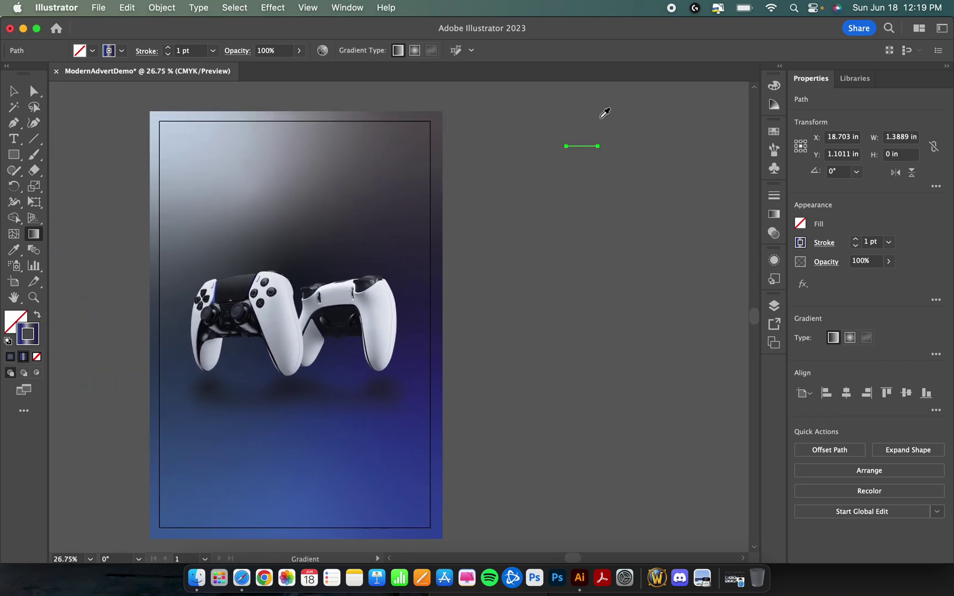
left_click(273, 8)
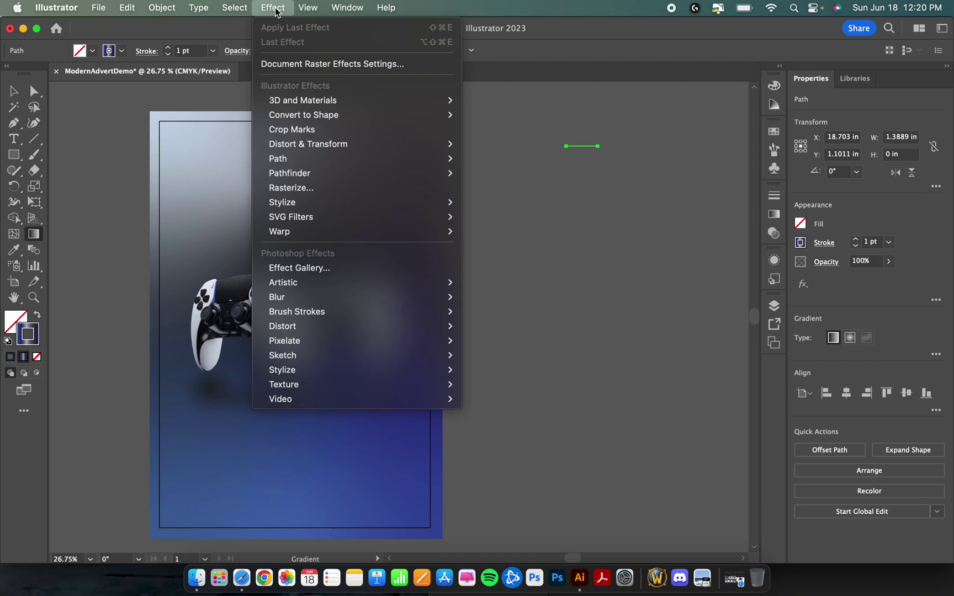
mouse_move(286, 147)
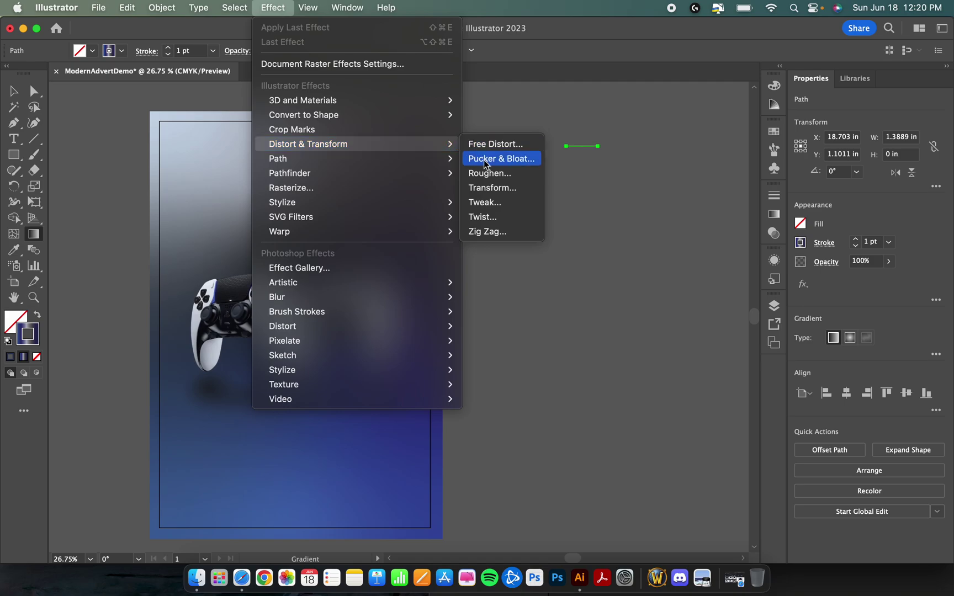
left_click(524, 232)
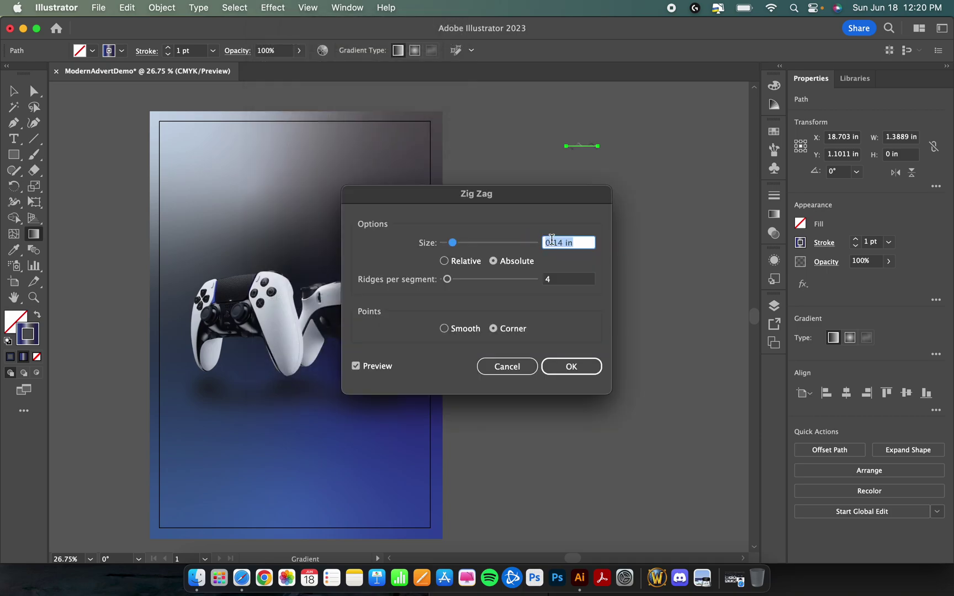
type("3px")
left_click(448, 333)
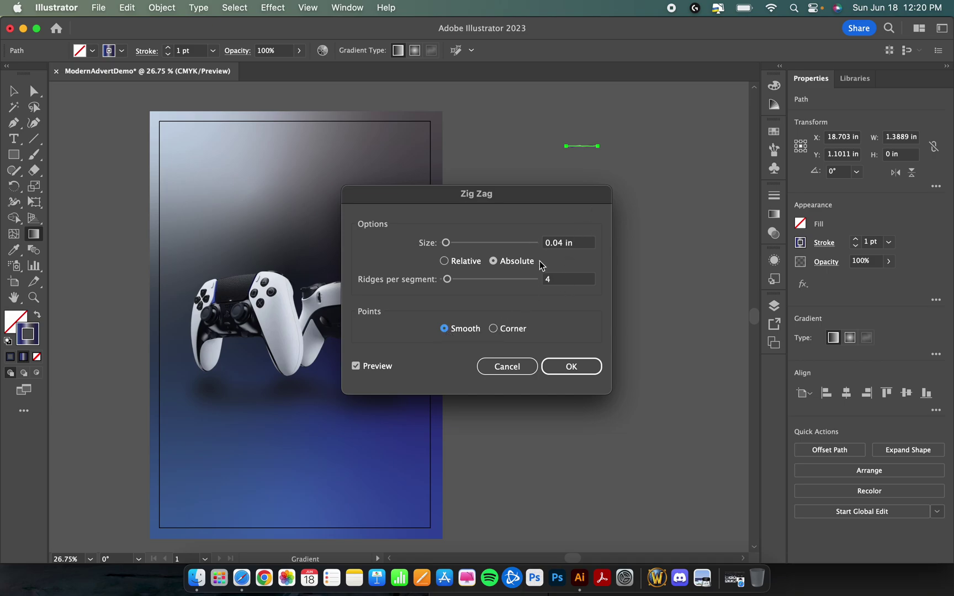
left_click(562, 360)
left_click(572, 366)
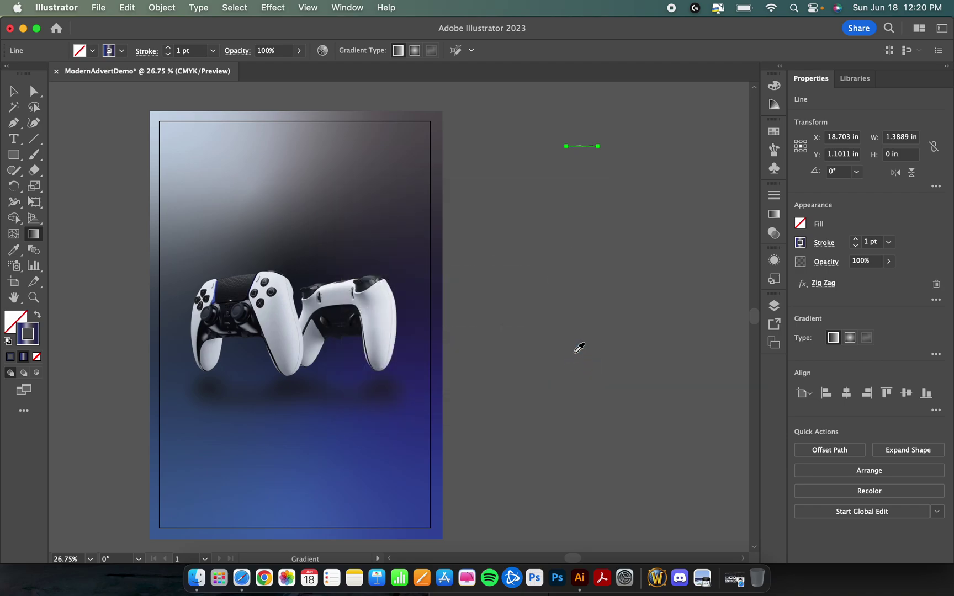
Apply a Transform effect to the zigzag line with a 30° rotation angle and 5 copies
scroll(607, 123, "up", 8)
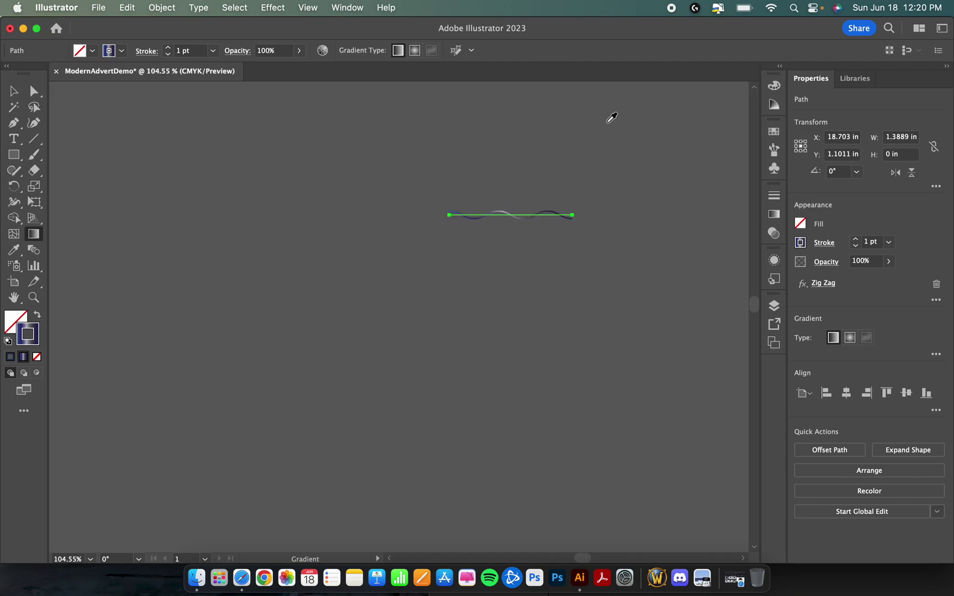
scroll(607, 123, "up", 3)
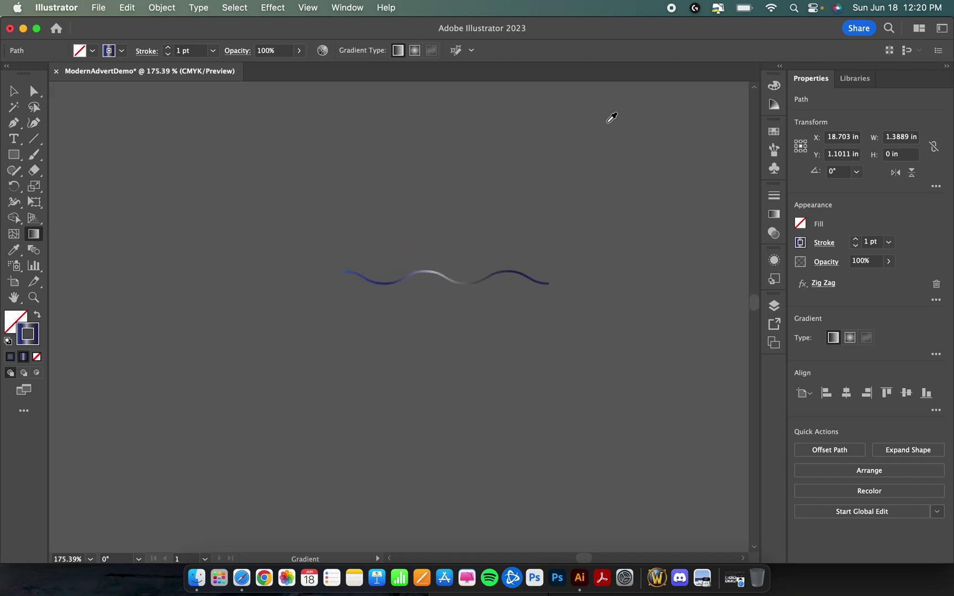
scroll(612, 118, "down", 10)
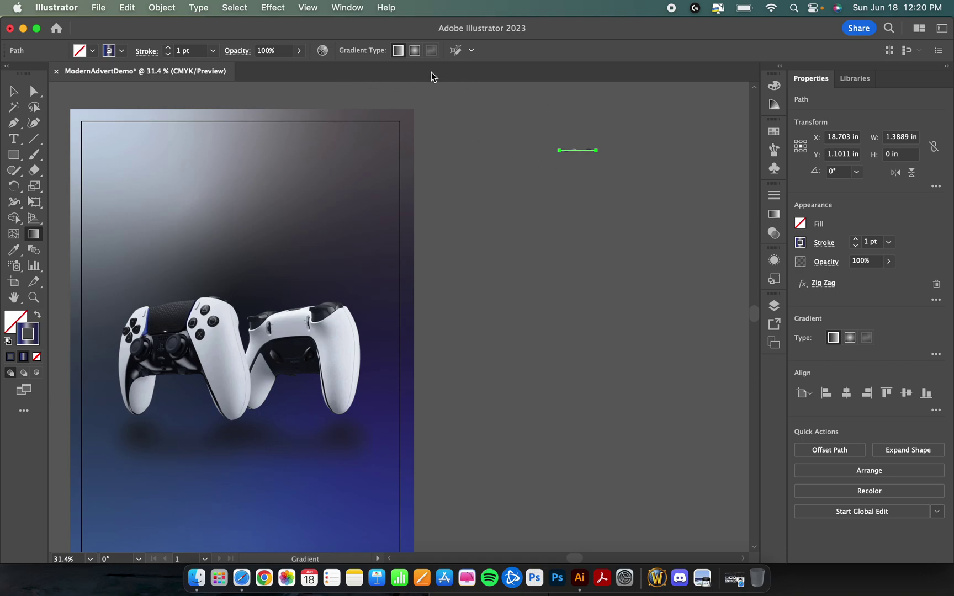
left_click(278, 8)
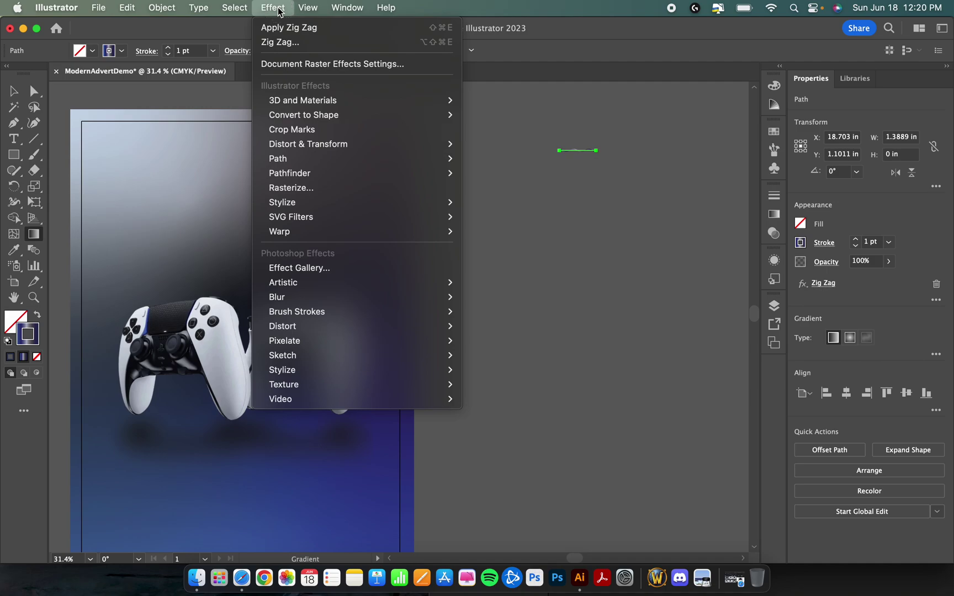
mouse_move(324, 148)
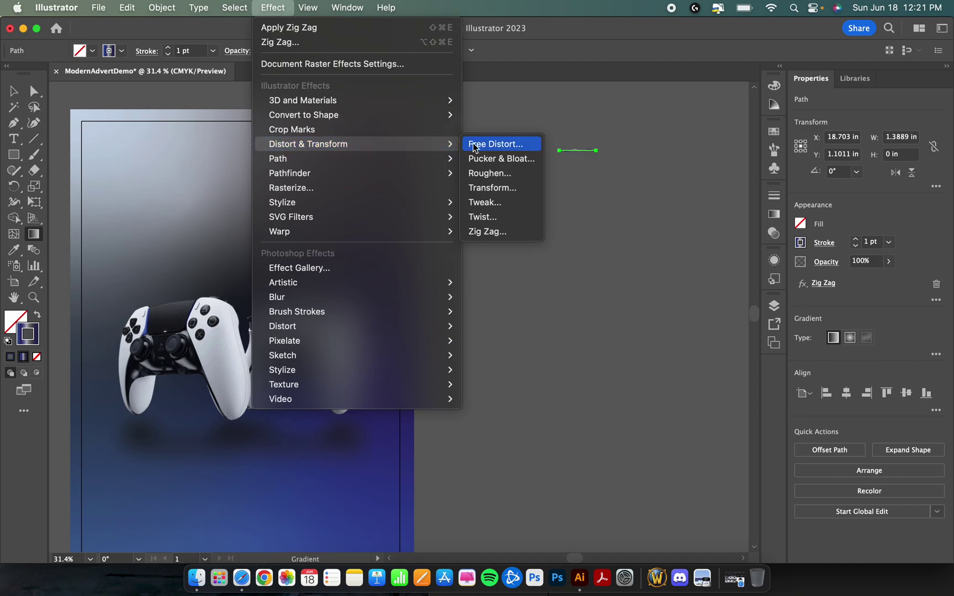
left_click(523, 192)
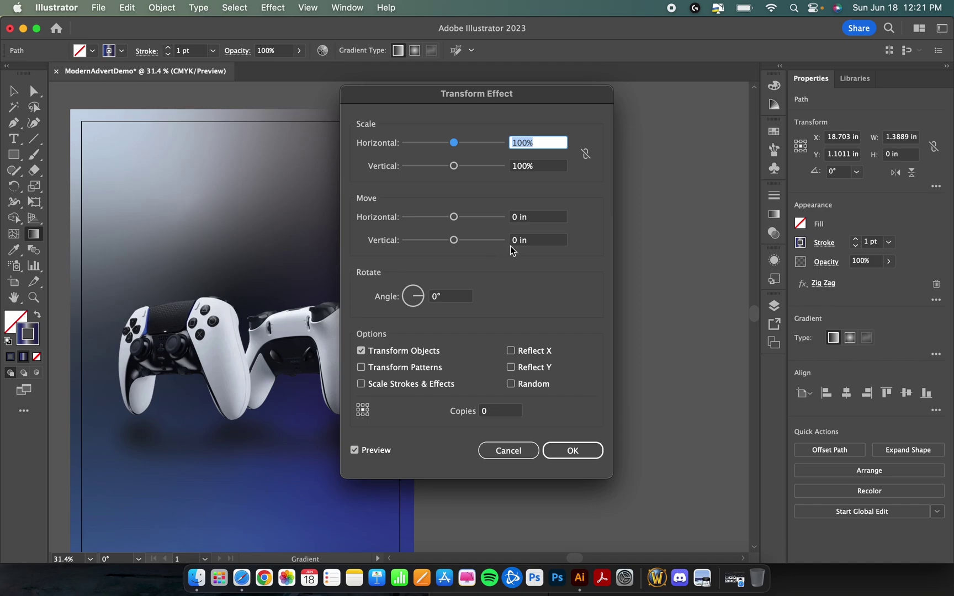
left_click(457, 296)
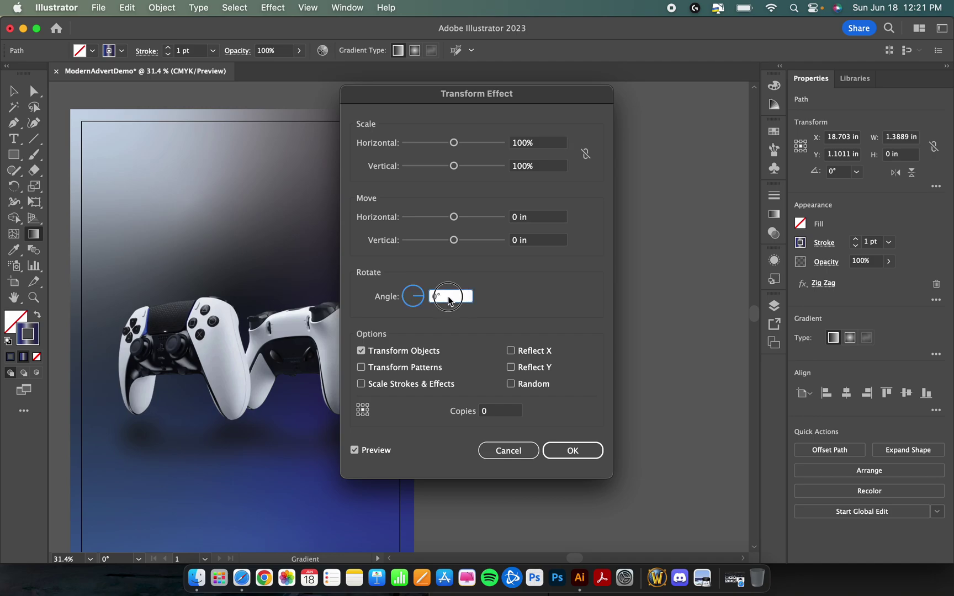
type("30")
left_click(495, 415)
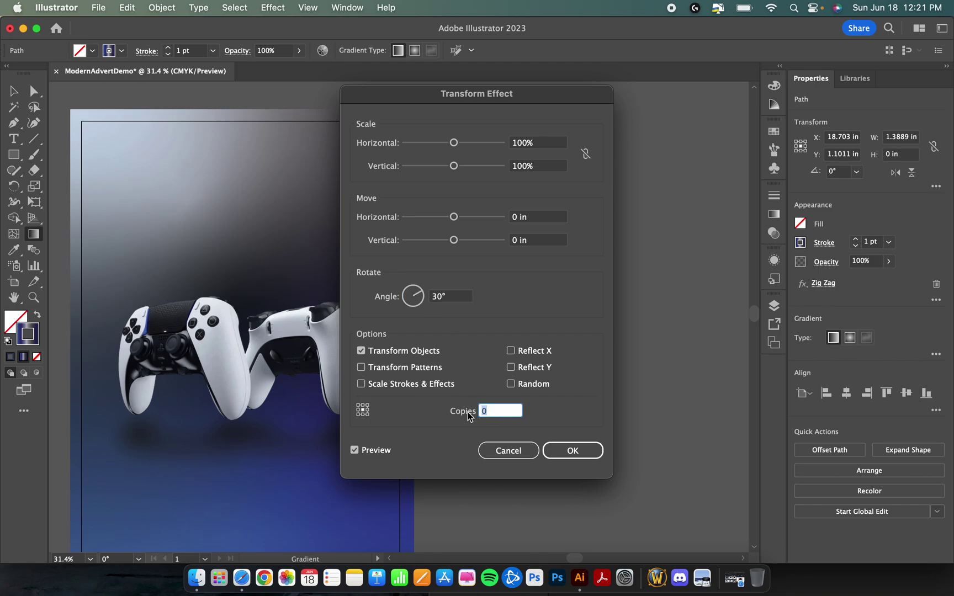
type("5")
left_click(564, 452)
Examine the wavy arms and gradient colors of the twirl up close and its size beside the artboard
scroll(611, 157, "up", 5)
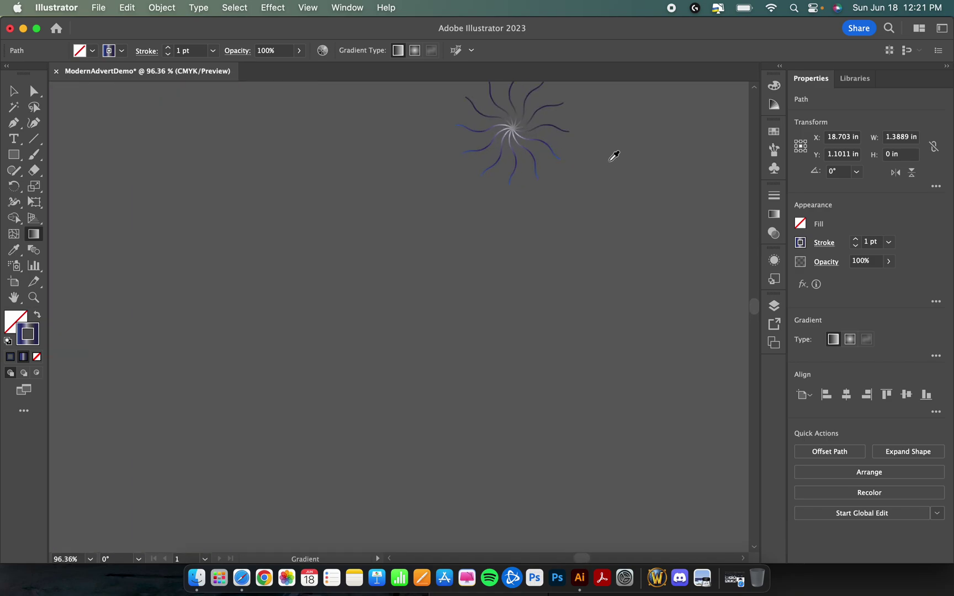
scroll(614, 156, "up", 1)
left_click_drag(613, 156, 587, 244)
scroll(587, 243, "up", 3)
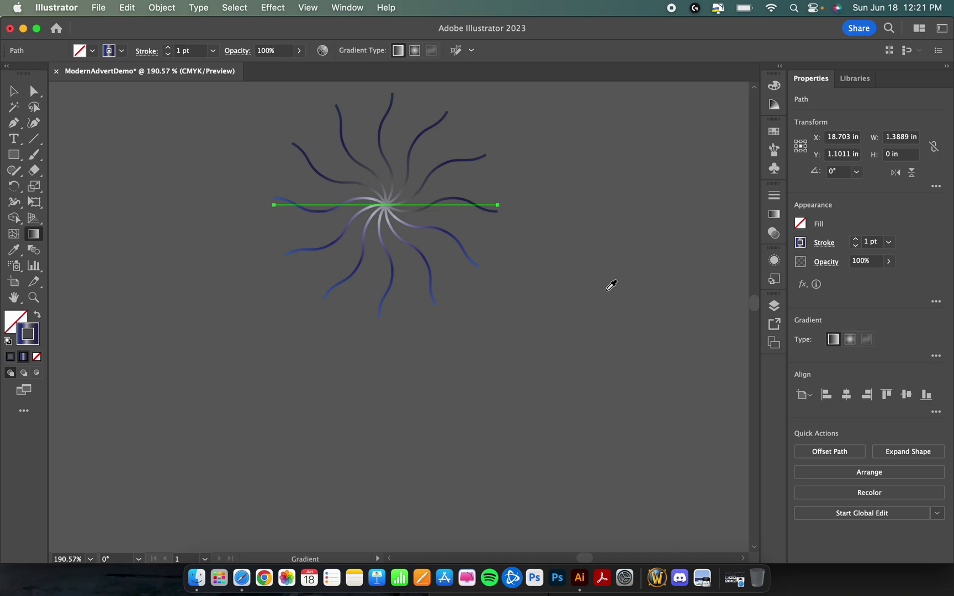
scroll(609, 284, "up", 1)
key("super+minus")
key("super+minus")
key("super+minus")
key("super+minus")
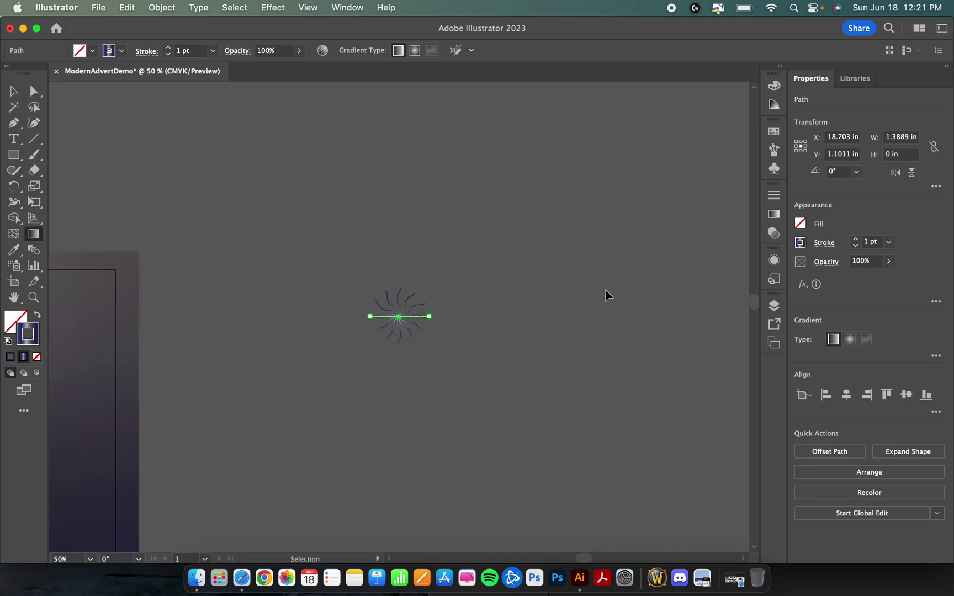
scroll(607, 293, "down", 3)
key("super+minus")
key("super+minus")
scroll(606, 291, "down", 6)
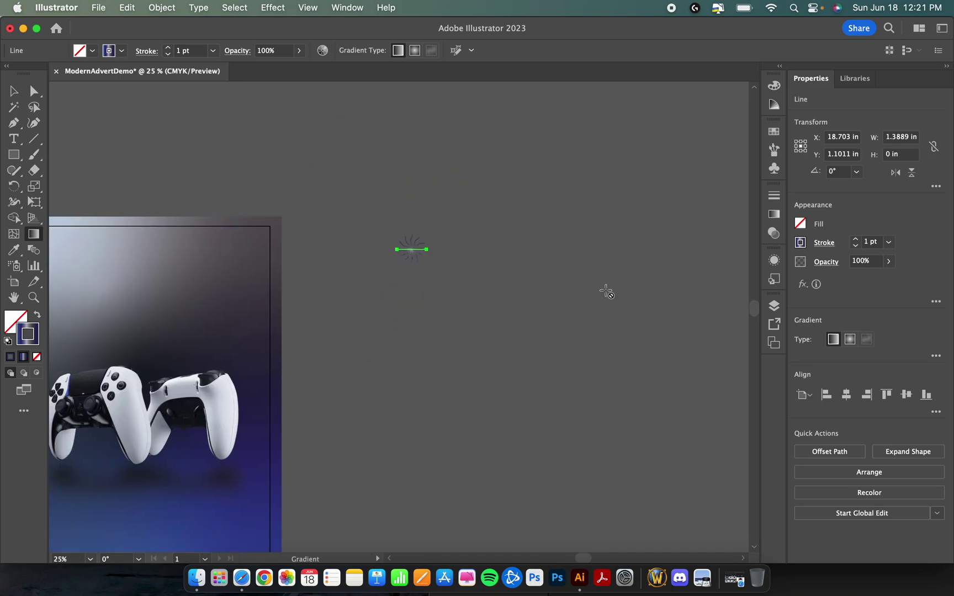
scroll(606, 291, "down", 1)
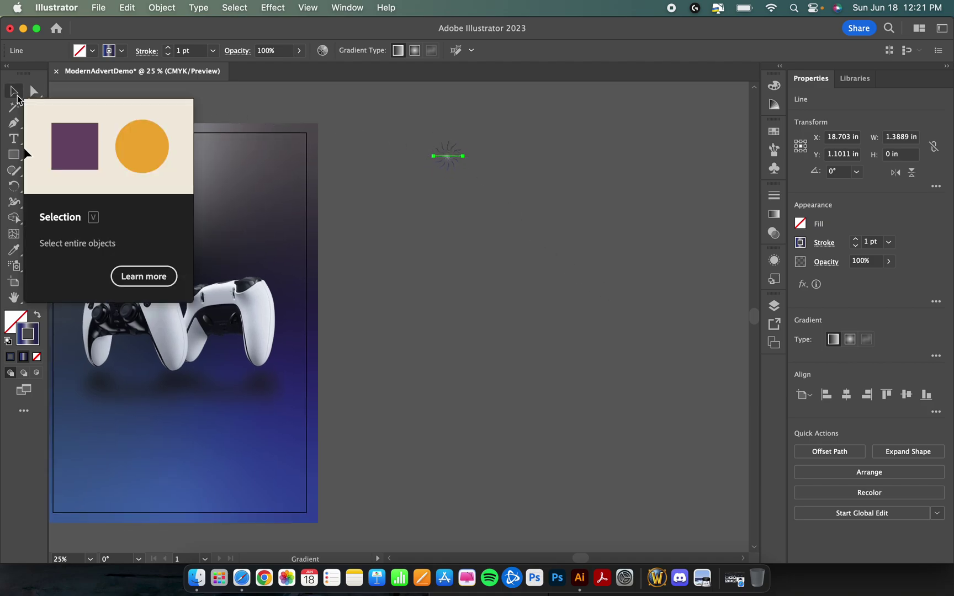
Duplicate the twirl straight down, about 14.85 in below the original and aligned with its center
left_click(17, 96)
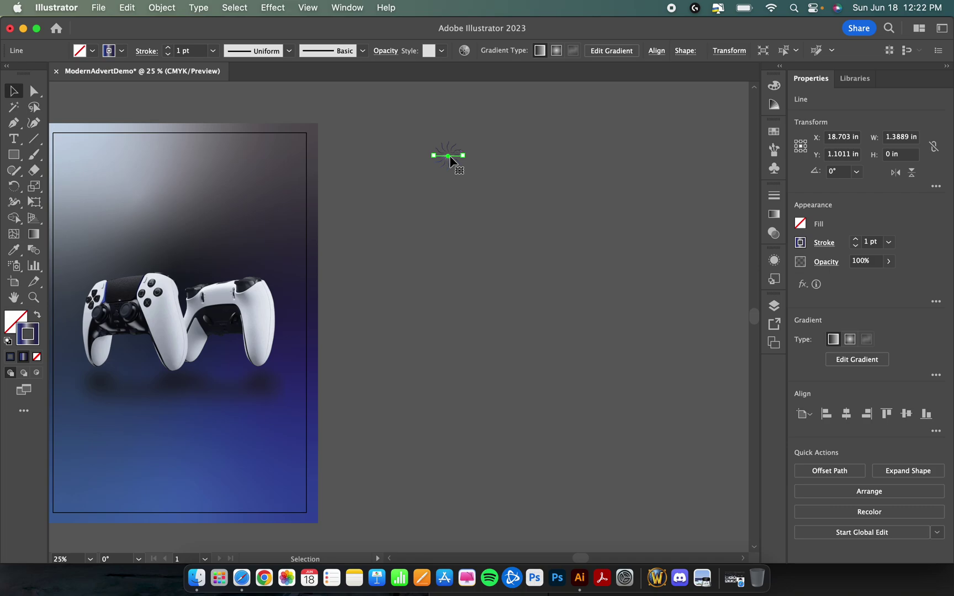
left_click_drag(449, 157, 451, 475)
left_click_drag(449, 470, 448, 470)
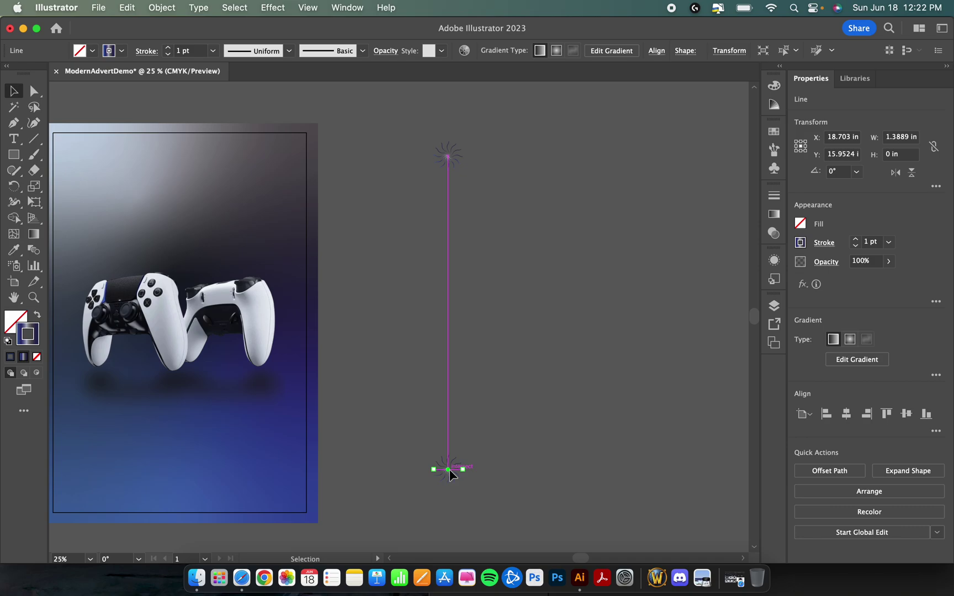
left_click(572, 370)
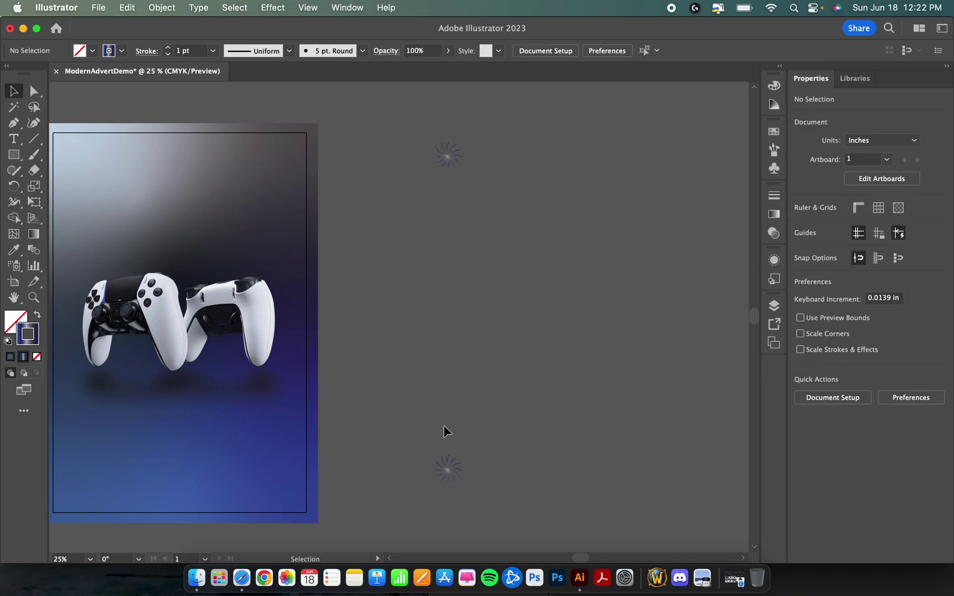
Set the width of the lower twirl copy to 500 px
scroll(405, 419, "down", 1)
left_click(413, 426)
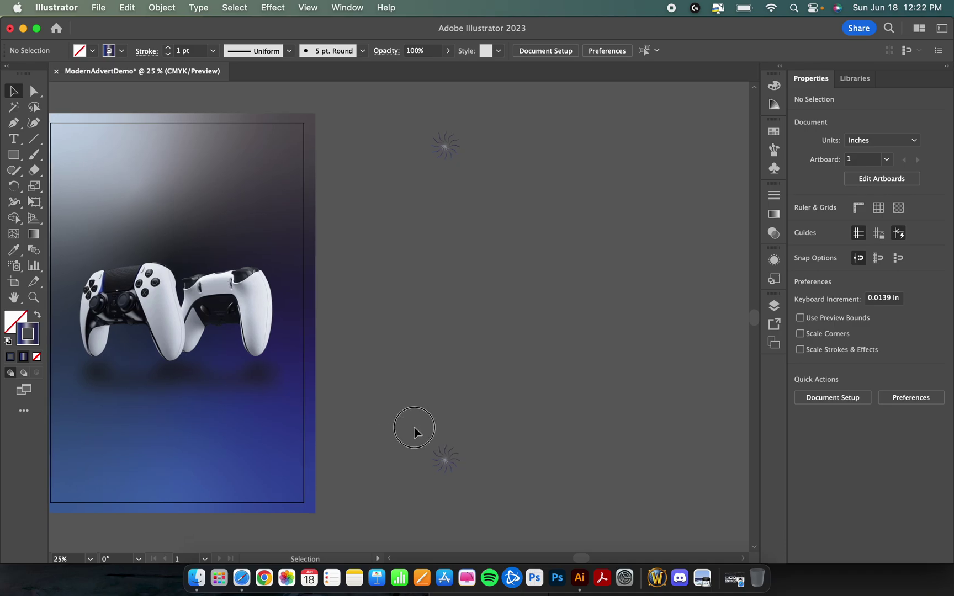
left_click_drag(490, 495, 491, 495)
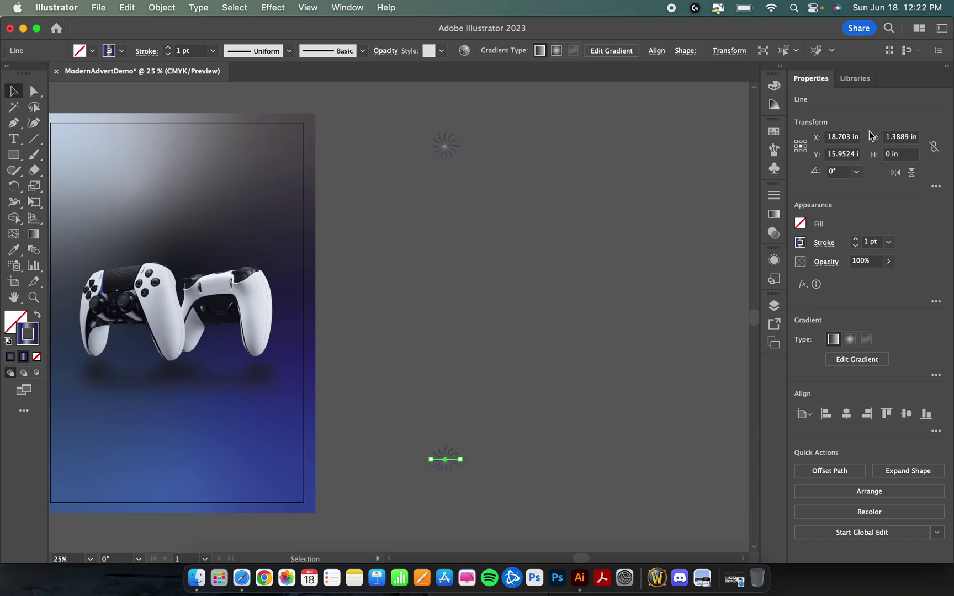
left_click(910, 137)
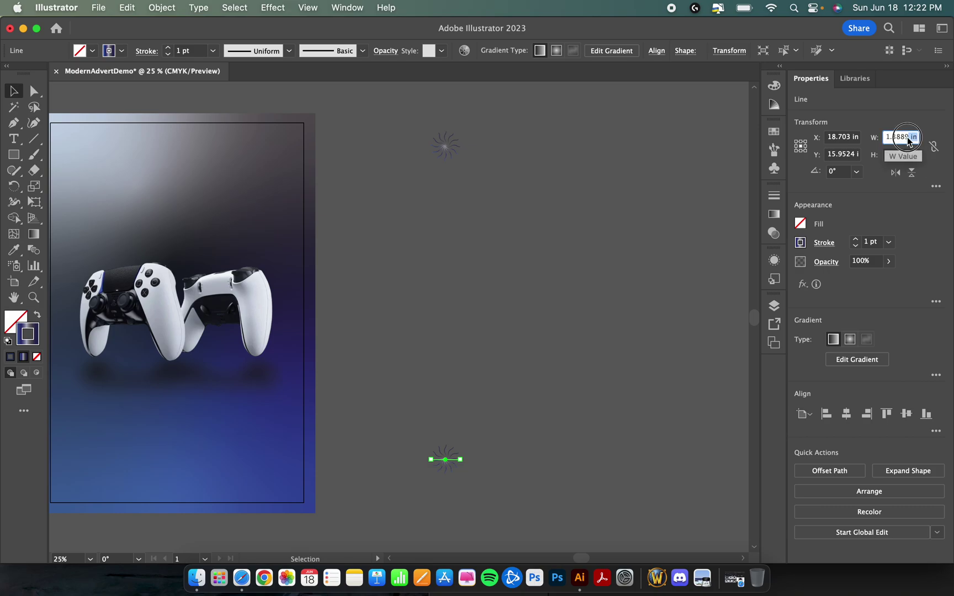
key("BackSpace")
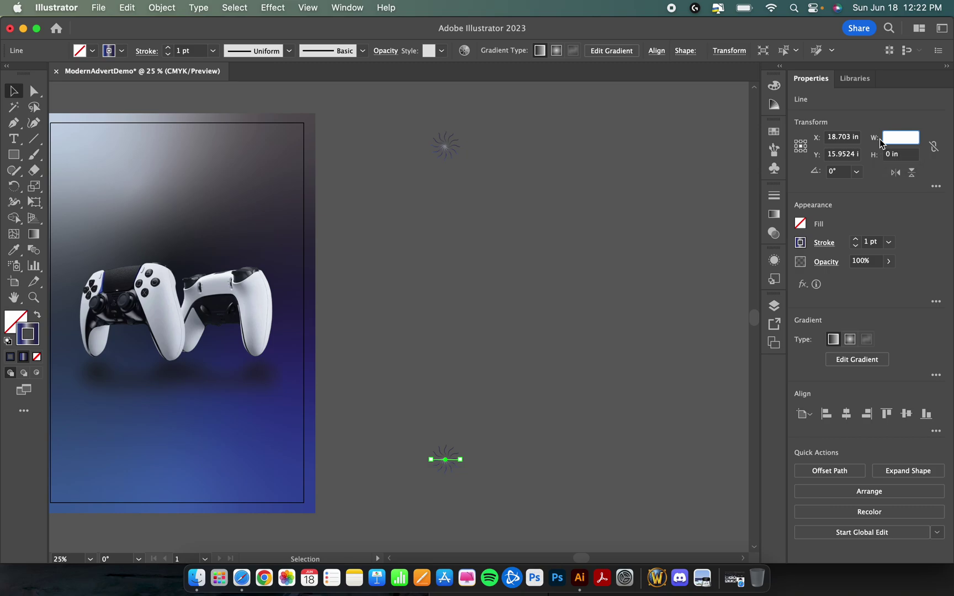
type("500px")
key("Return")
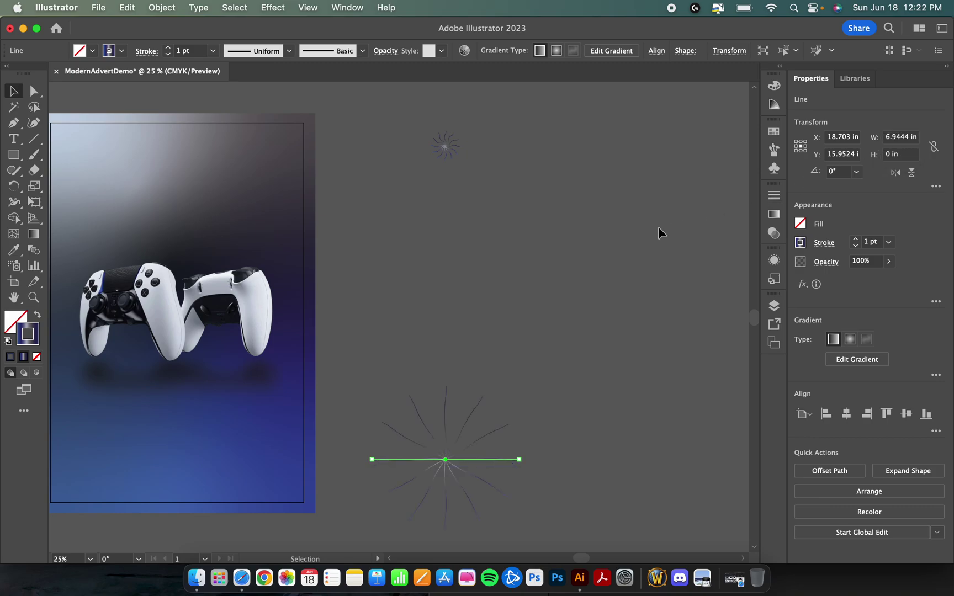
left_click(568, 248)
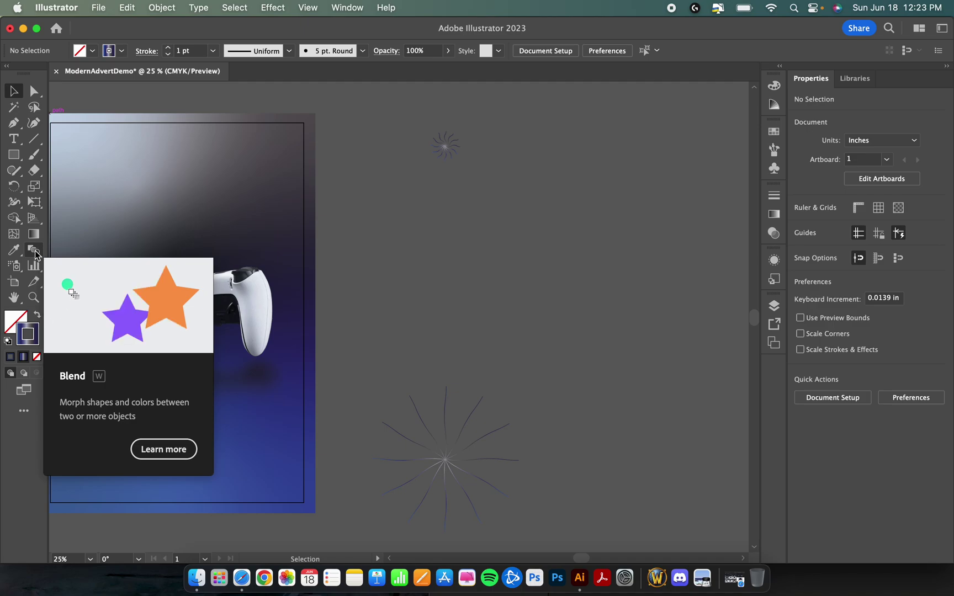
Configure the Blend options to a specified distance of 2 px
left_click(37, 251)
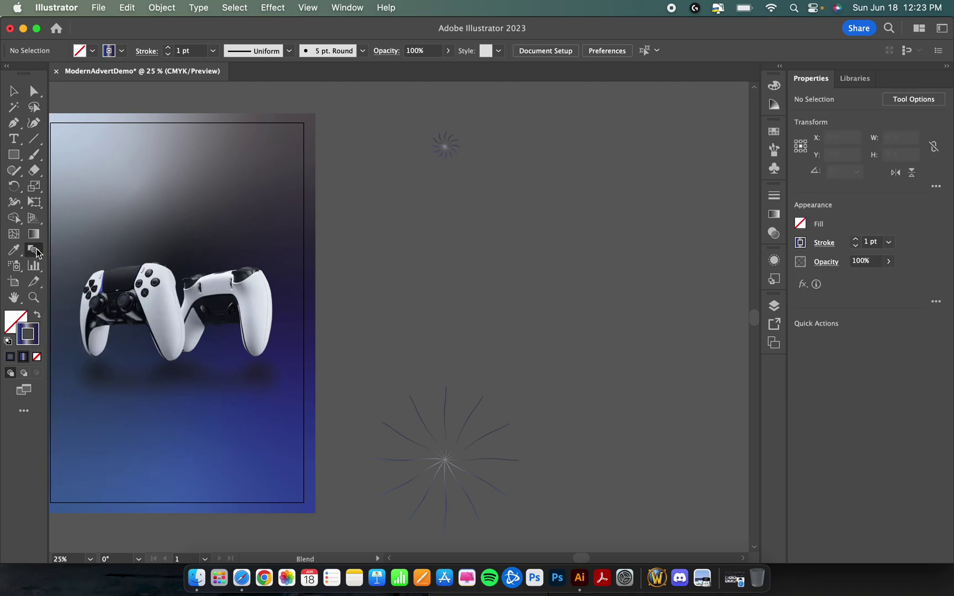
double_click(36, 252)
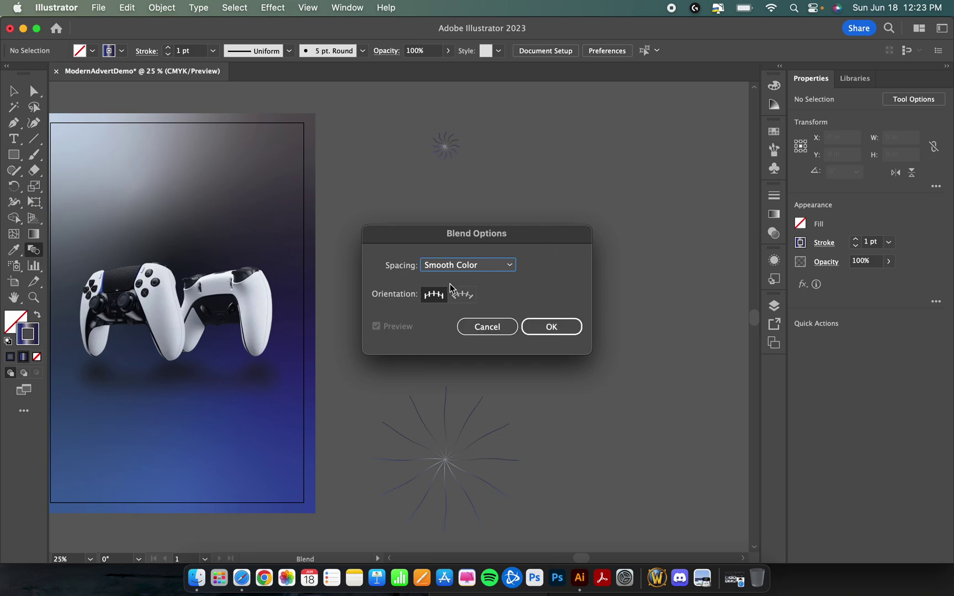
left_click(498, 267)
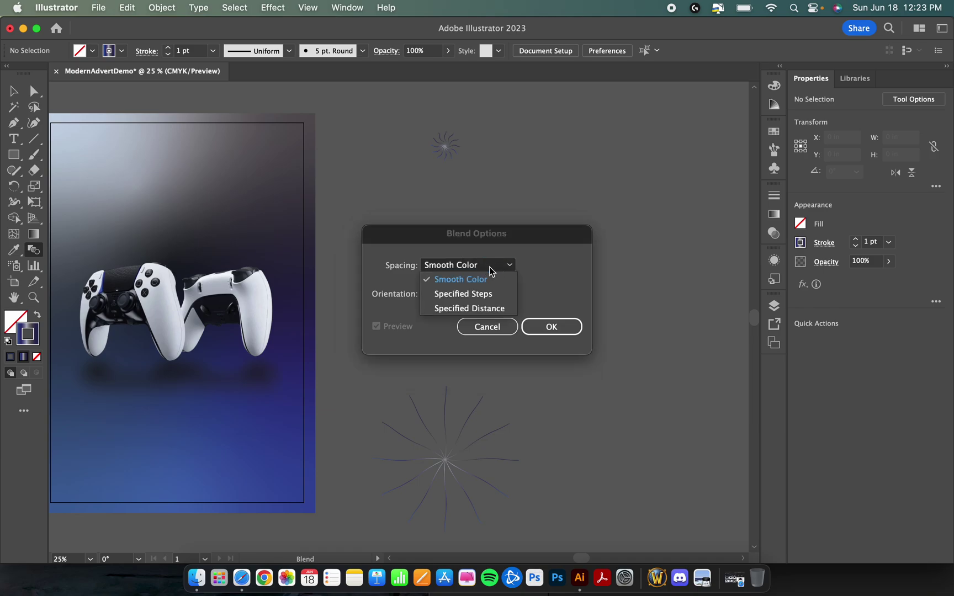
left_click(482, 309)
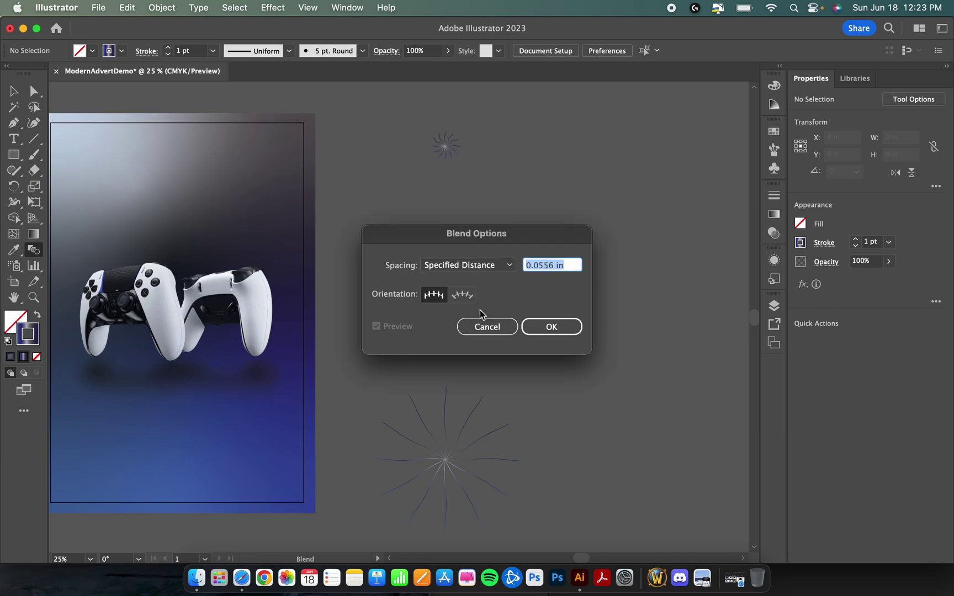
type("2px")
left_click(557, 326)
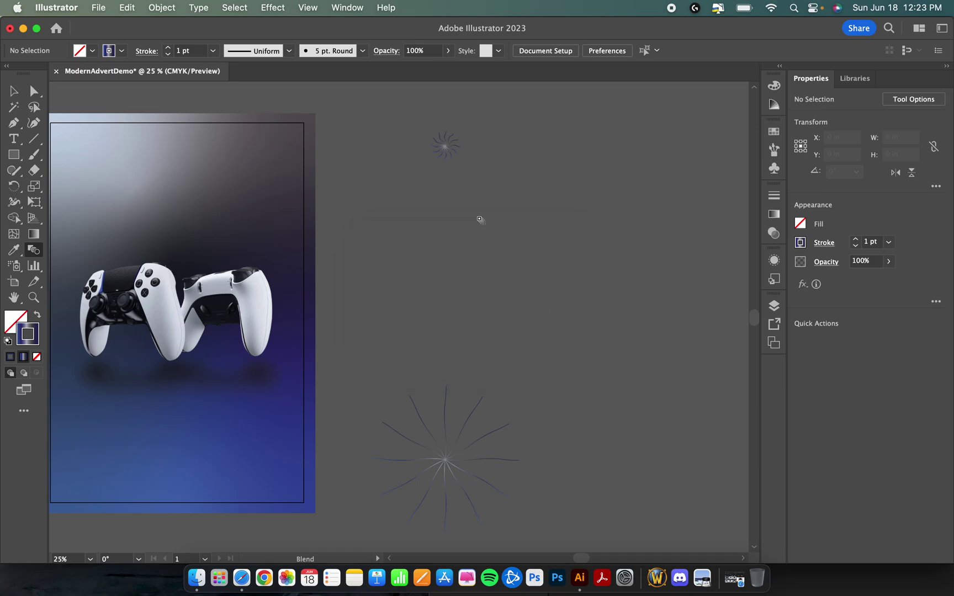
Blend the small upper twirl with the large lower twirl, starting from the upper one, and deselect the blend
left_click(444, 147)
left_click(445, 459)
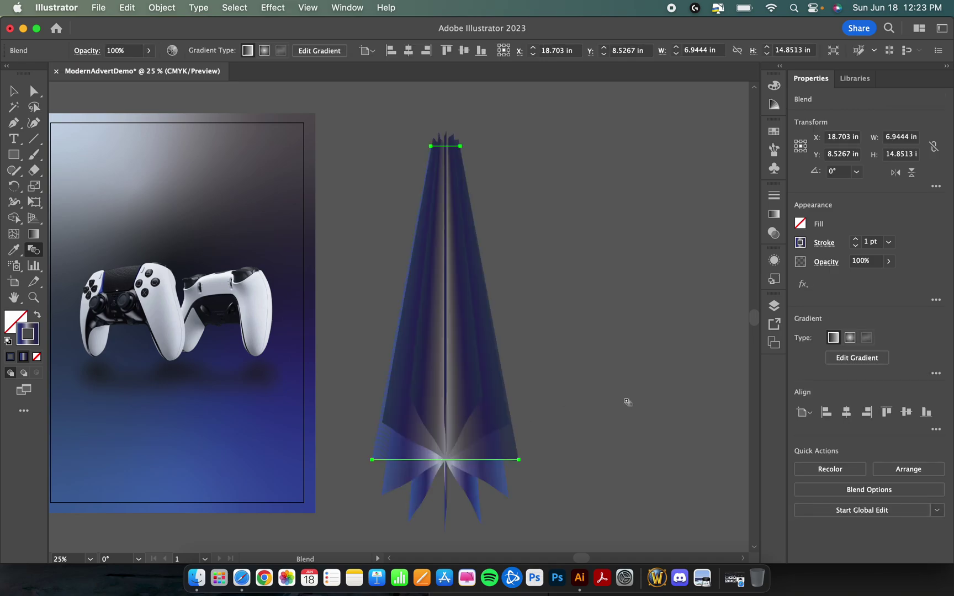
scroll(628, 401, "down", 2)
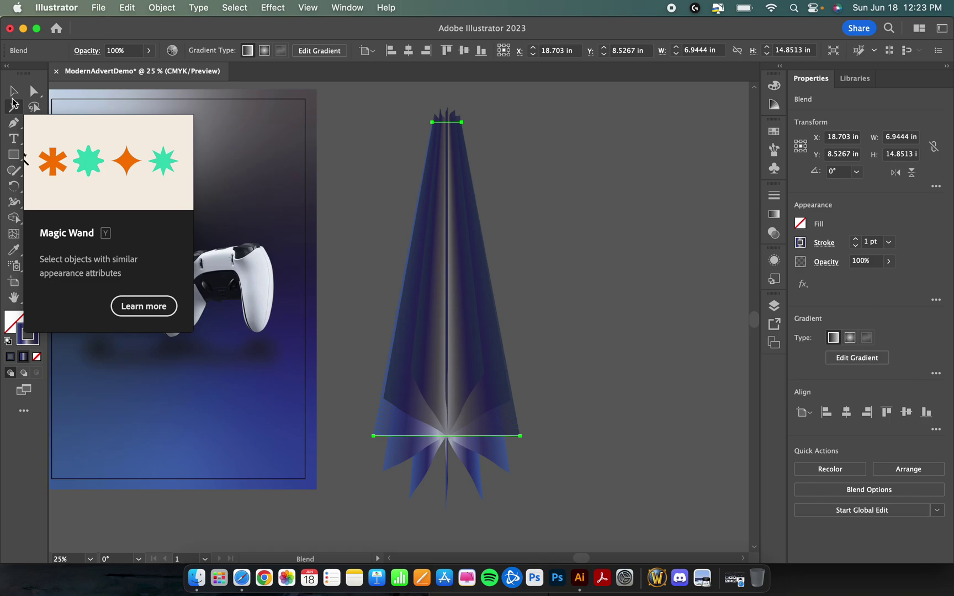
left_click(14, 93)
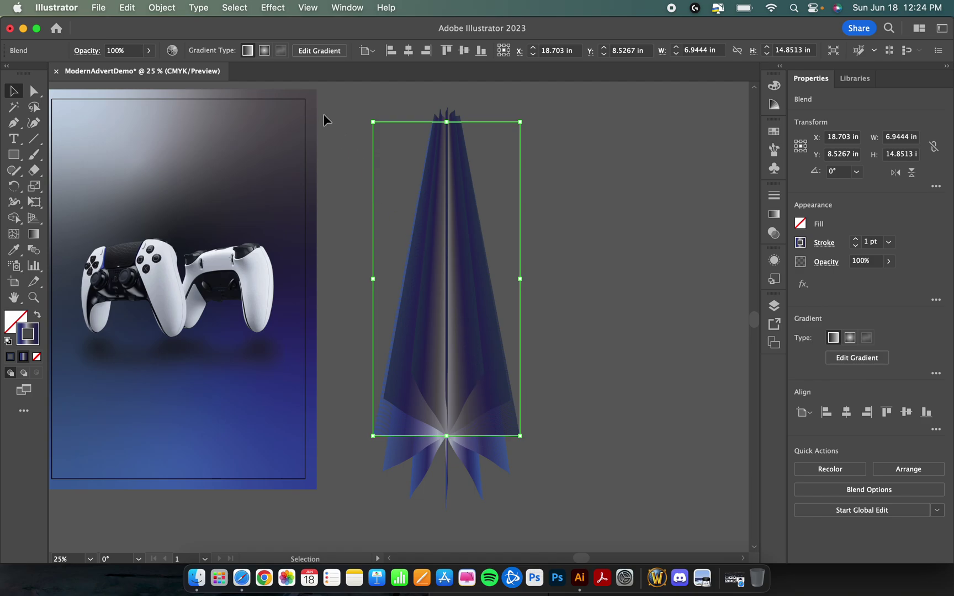
left_click(608, 246)
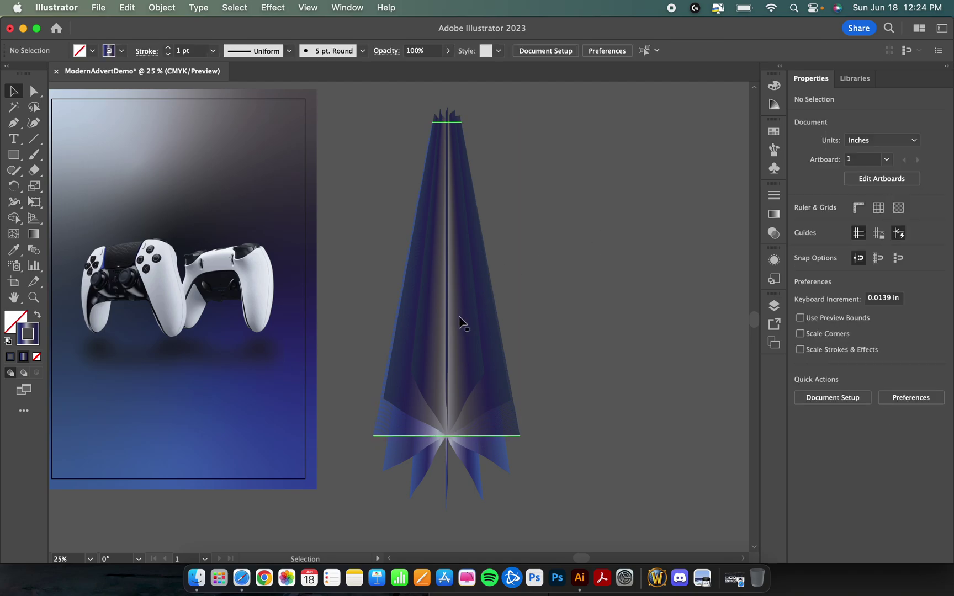
Draw a Curvature path winding from the artboard's upper left to its right side, behind the controllers' height, and down to its lower left
scroll(459, 323, "left", 5)
scroll(460, 322, "up", 1)
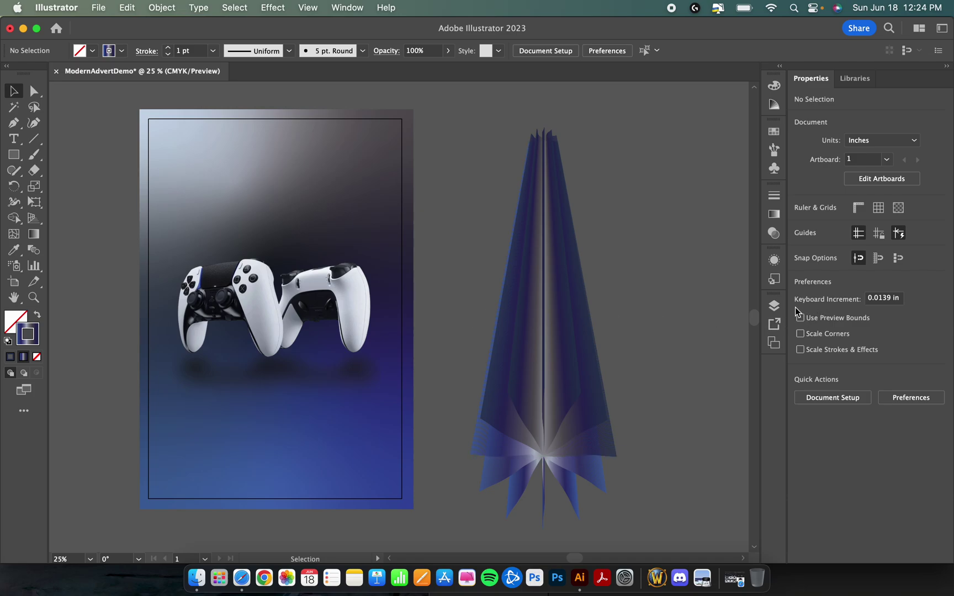
left_click(780, 309)
left_click(781, 309)
left_click(34, 123)
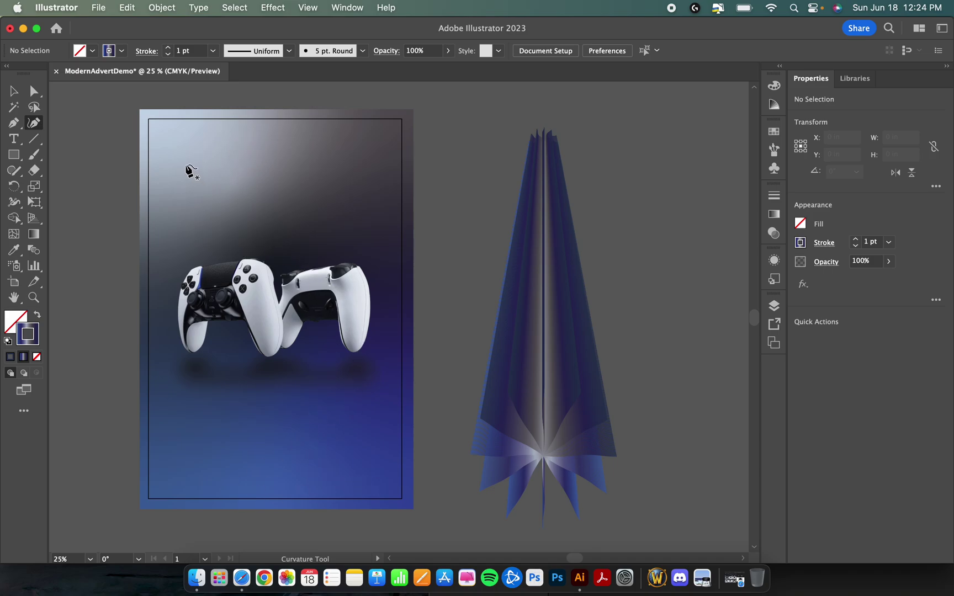
left_click(186, 124)
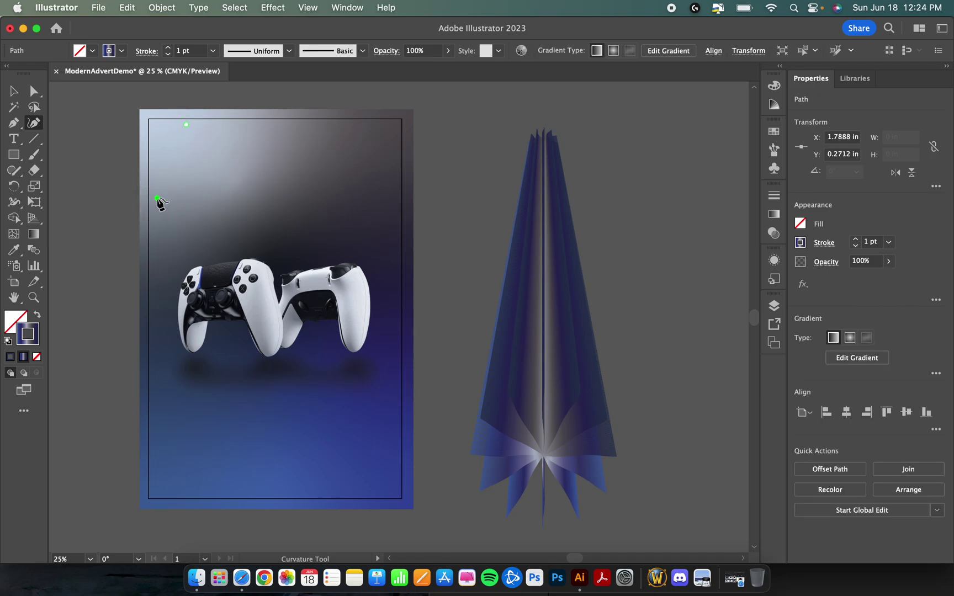
left_click(158, 198)
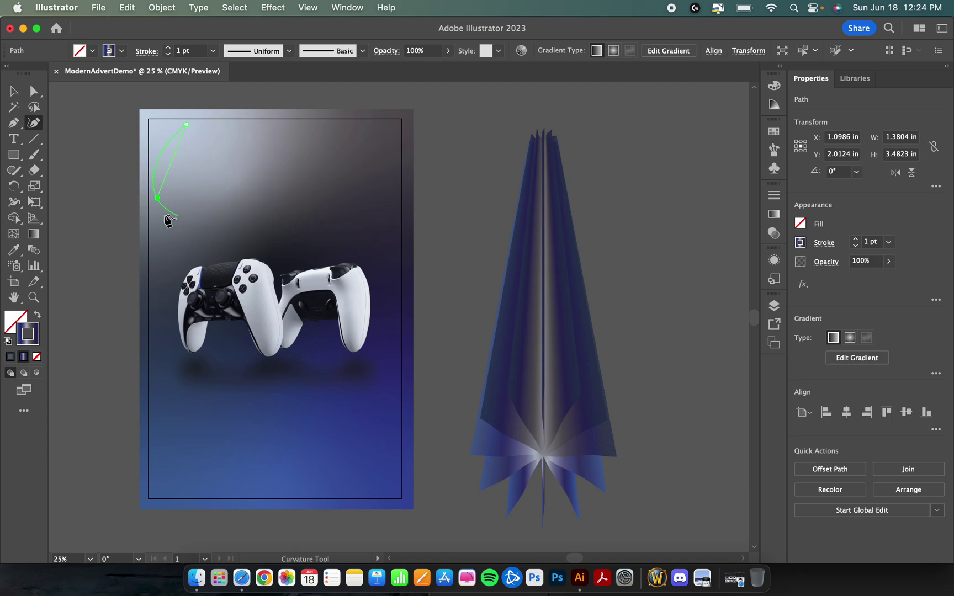
left_click(245, 197)
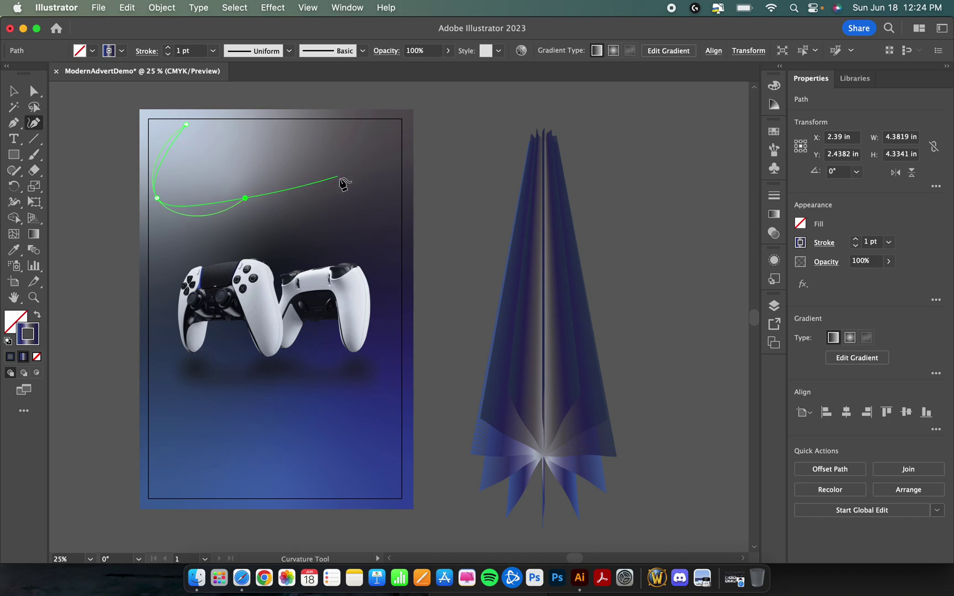
left_click(362, 160)
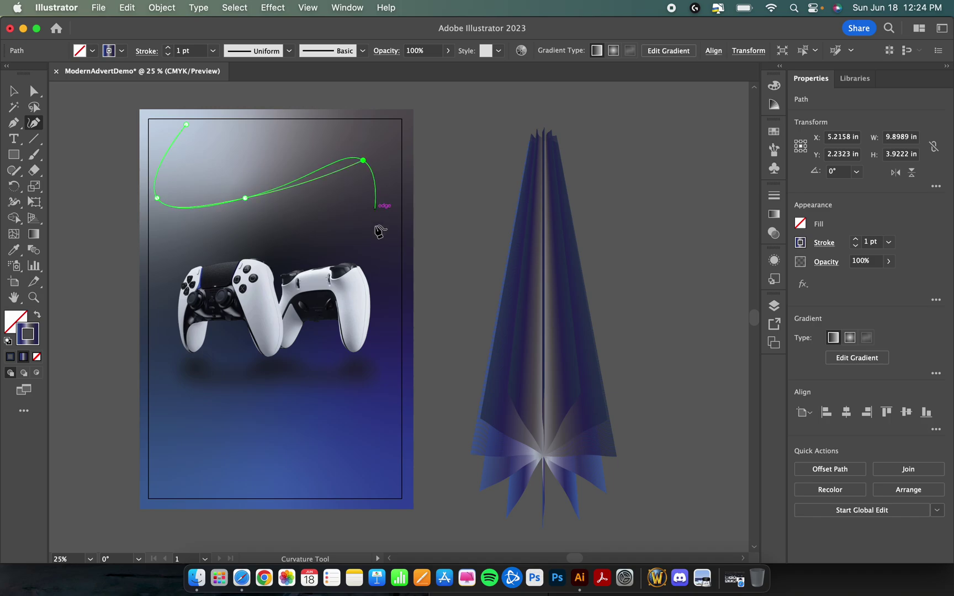
left_click(364, 265)
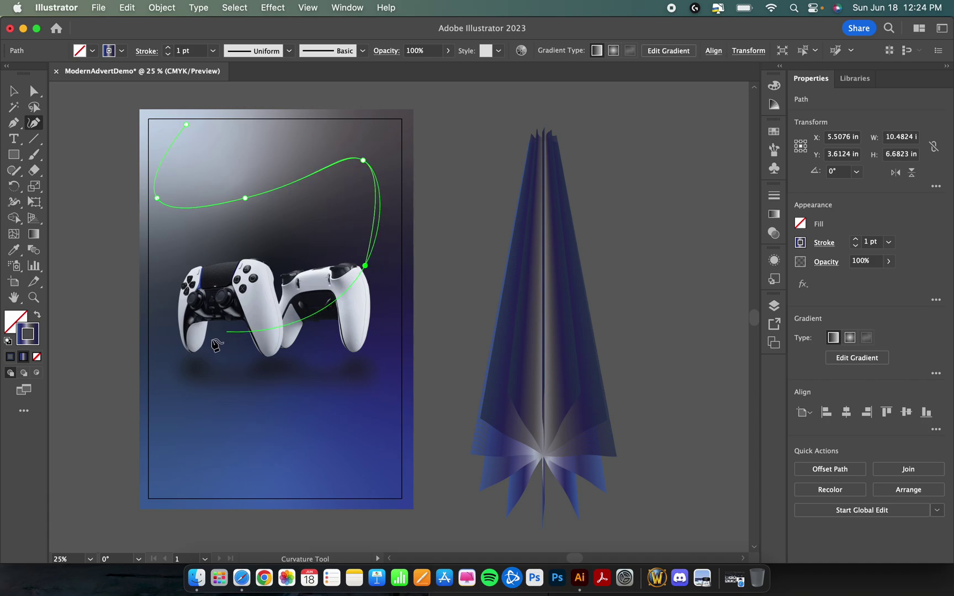
left_click(192, 345)
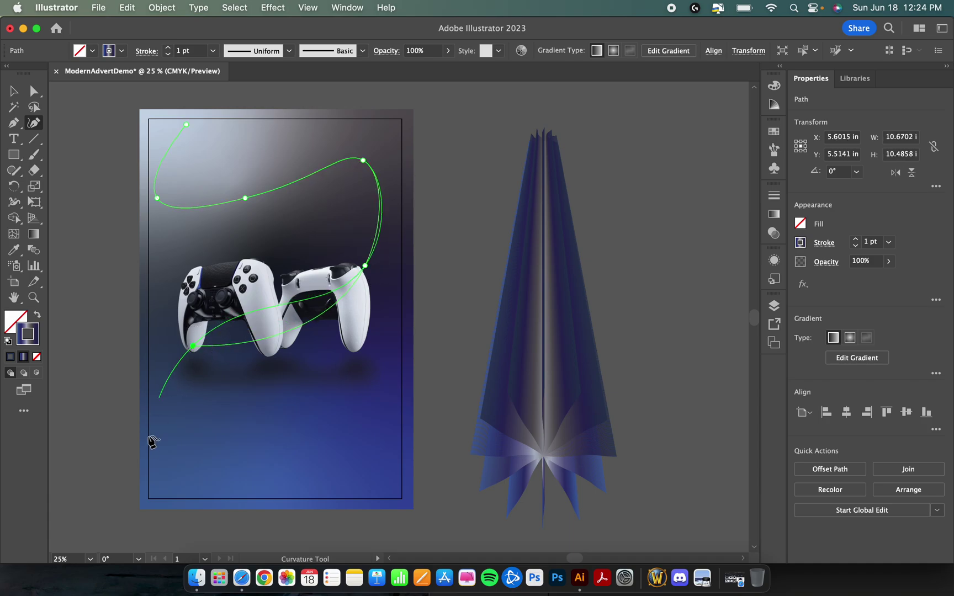
left_click(160, 474)
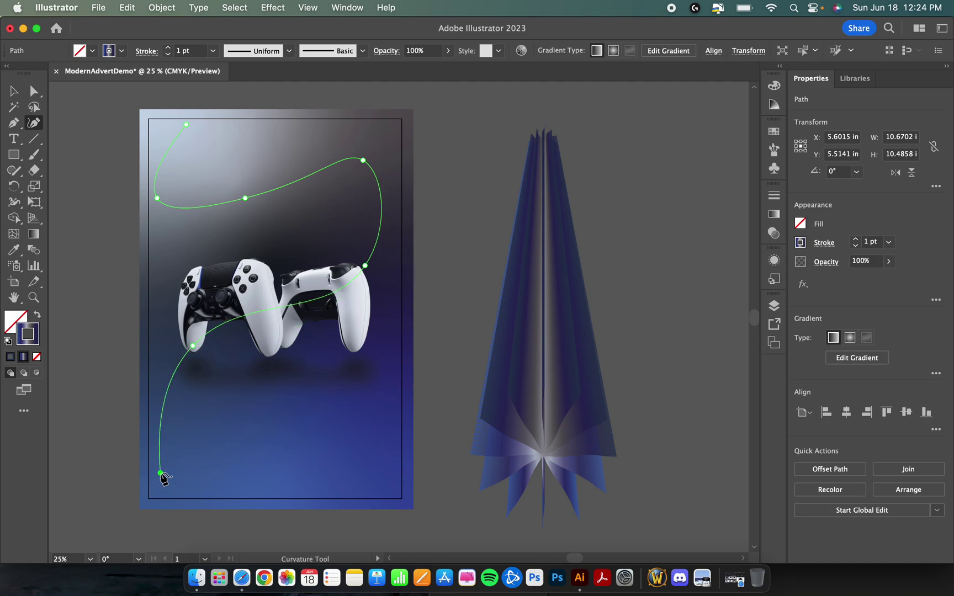
Extend the curved path below the artboard and across the twirl blend, making it about 25.4 by 19.8 in overall, and deselect it
scroll(323, 540, "down", 2)
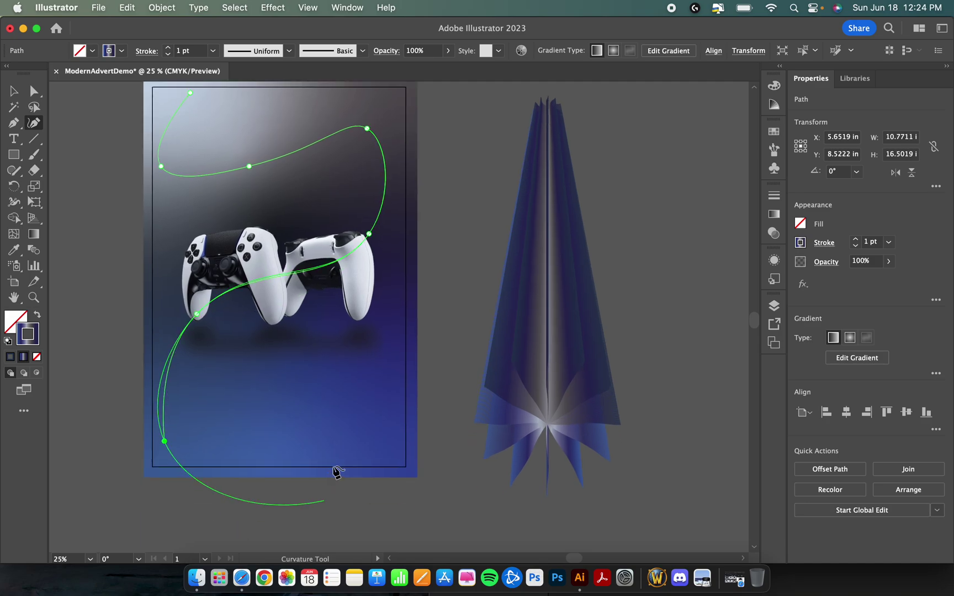
left_click(364, 499)
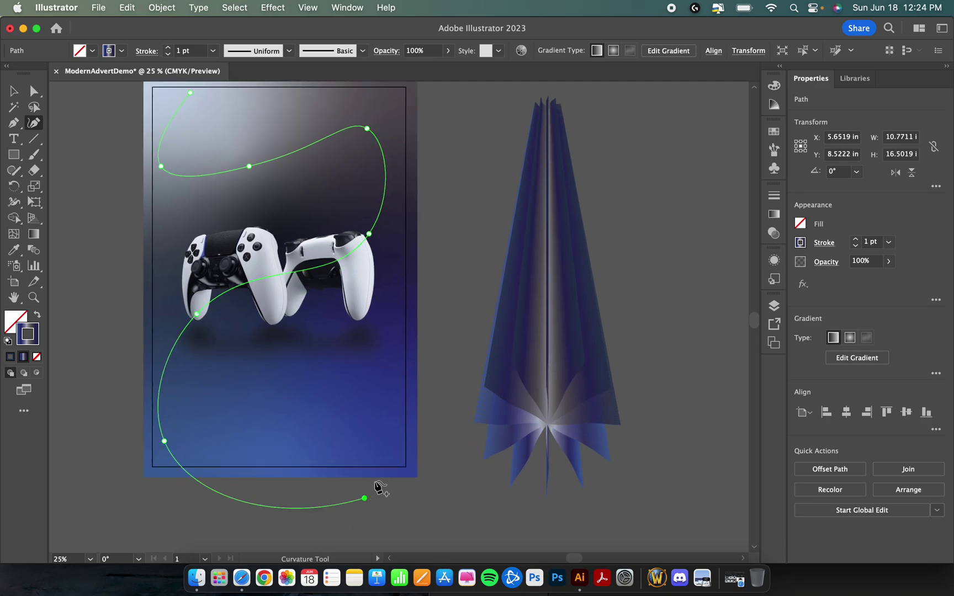
left_click(527, 330)
left_click(694, 353)
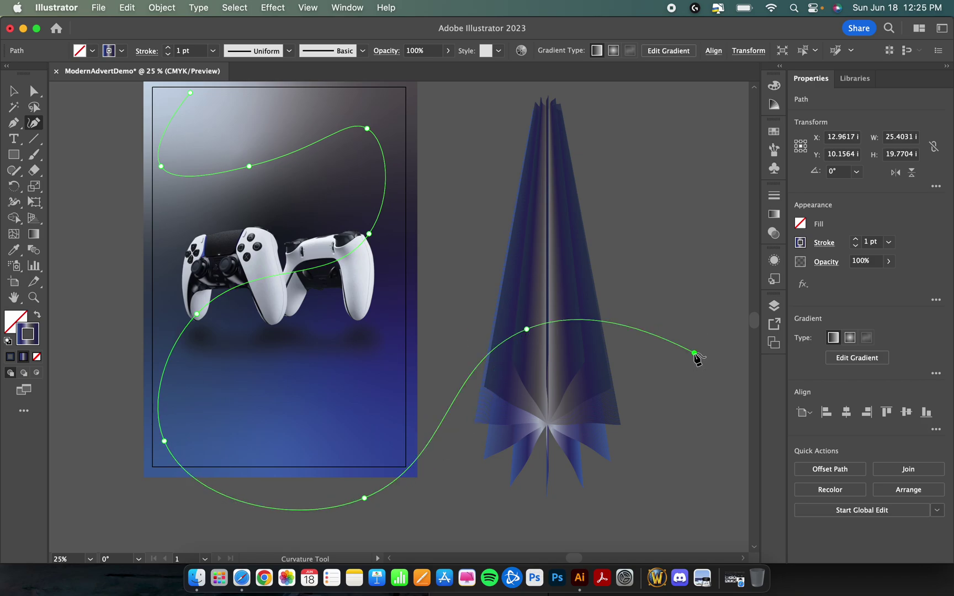
scroll(697, 357, "right", 3)
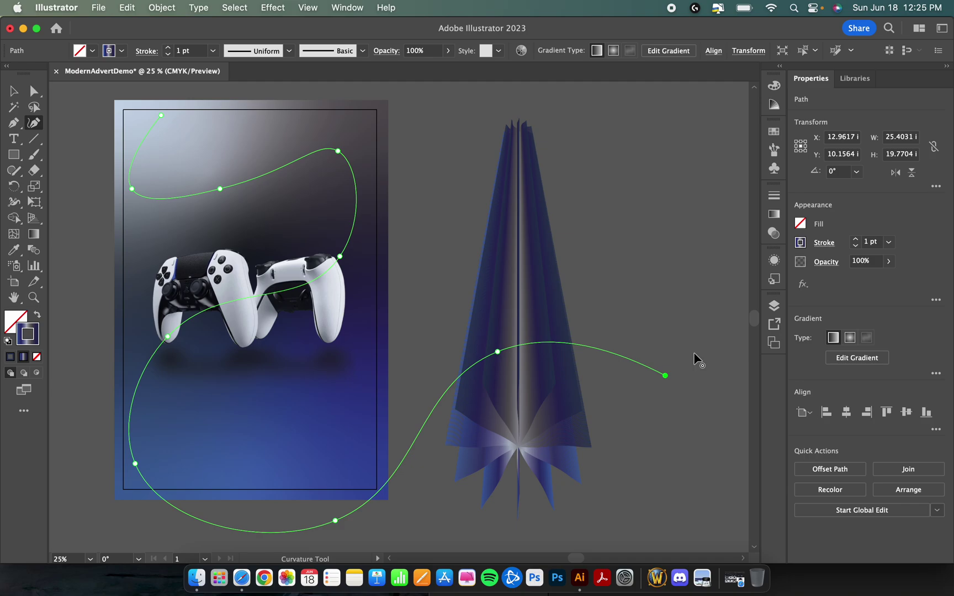
left_click(13, 92)
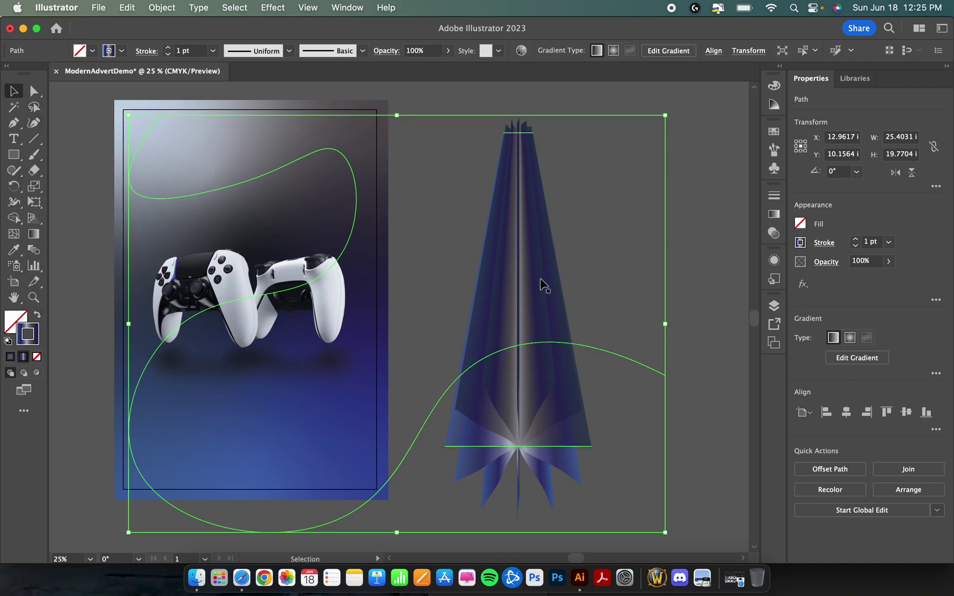
left_click(729, 241)
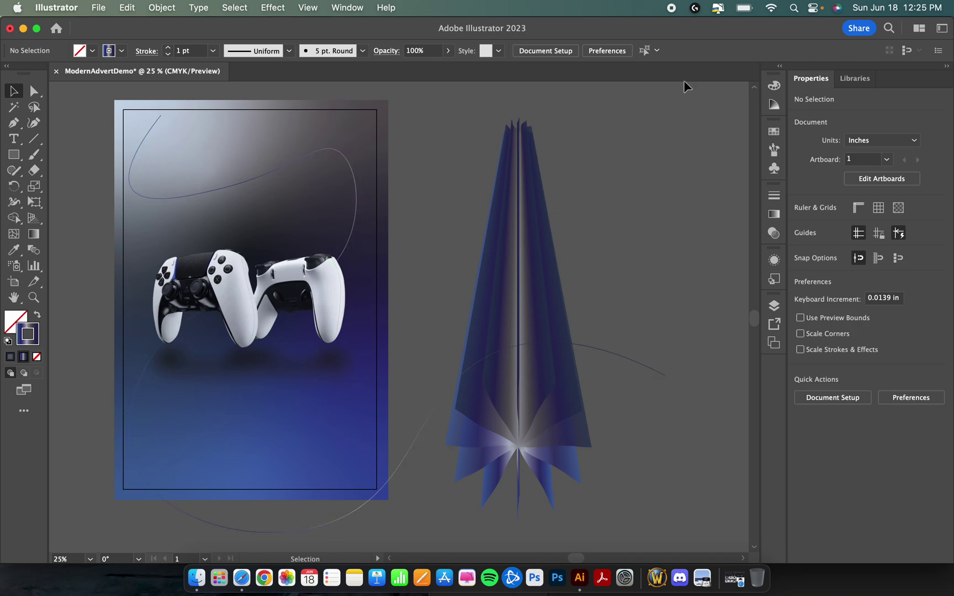
Replace the spine of the twirl blend with the curved path
key("super+minus")
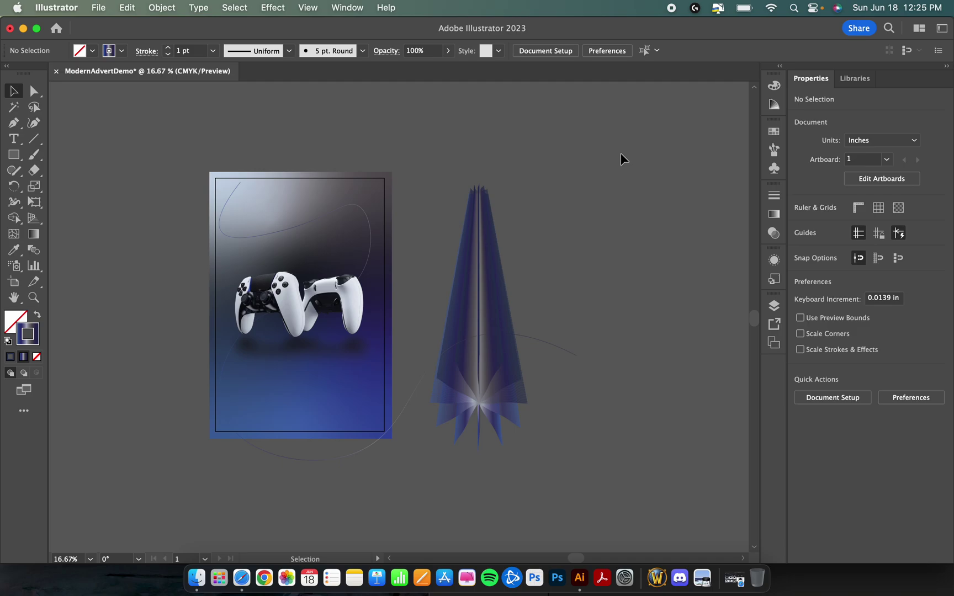
left_click_drag(629, 135, 132, 506)
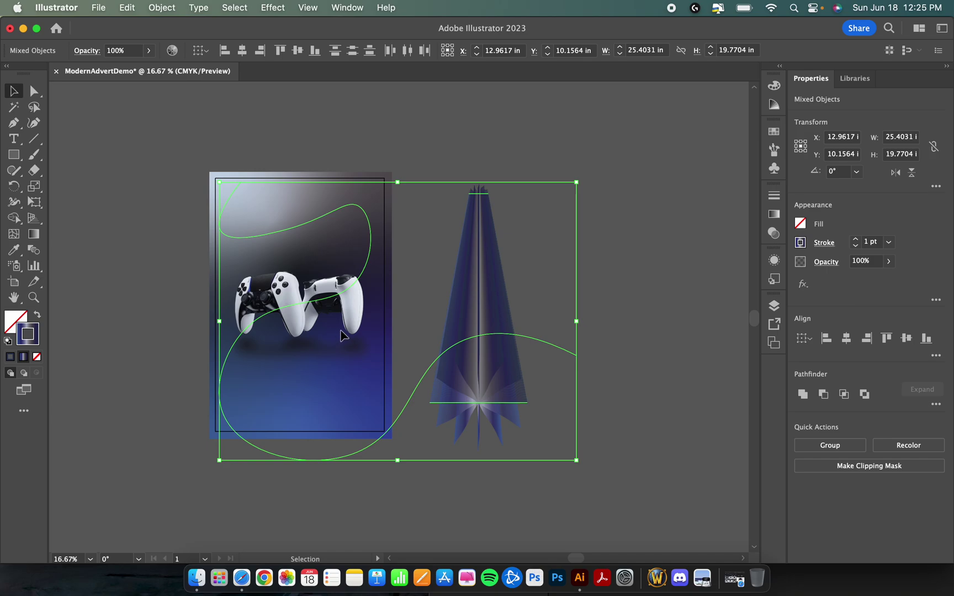
left_click(161, 8)
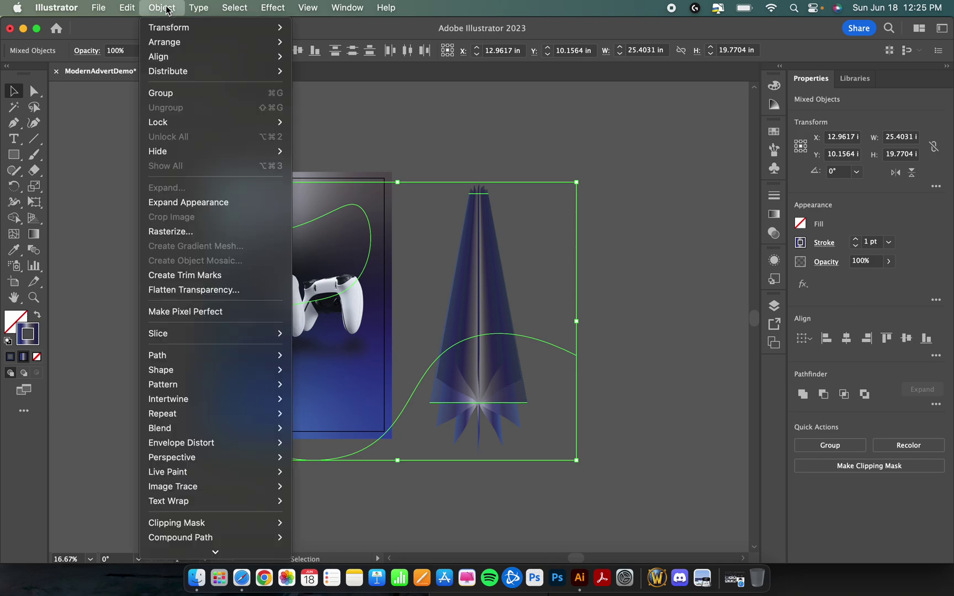
mouse_move(229, 428)
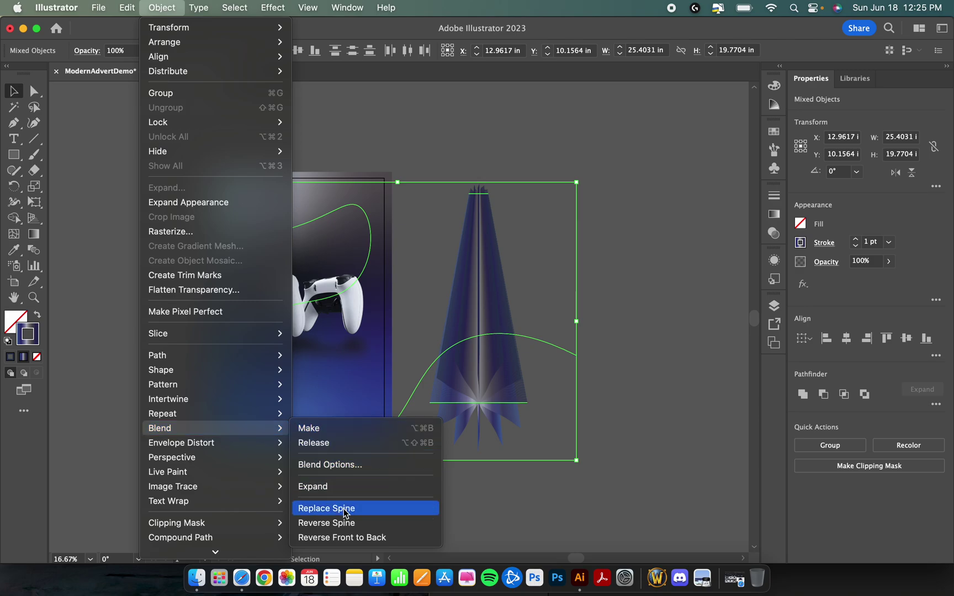
left_click(375, 512)
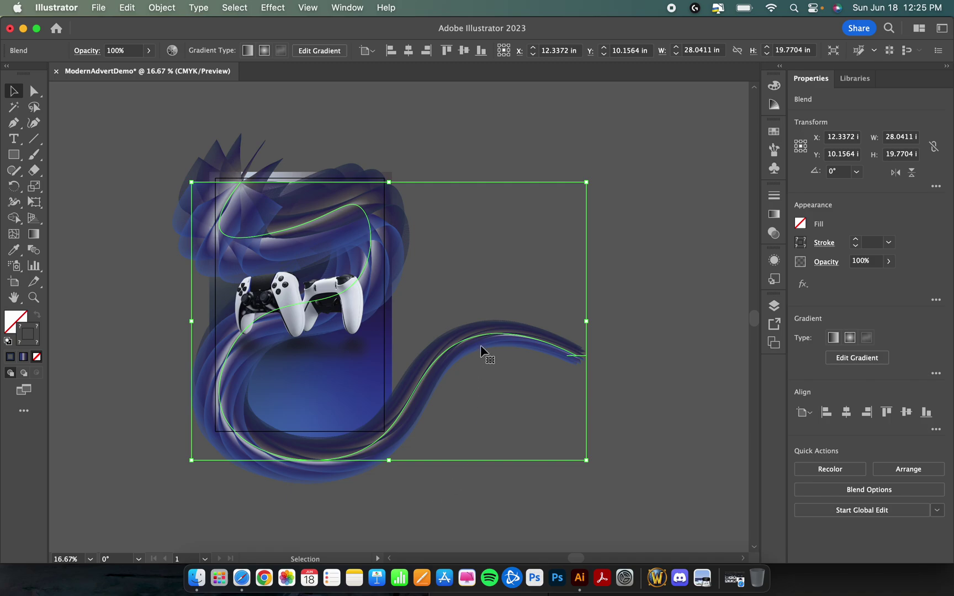
Rotate the curved blend counterclockwise by about 19° and position it over the artboard behind the controllers, then deselect it
left_click_drag(509, 345, 473, 329)
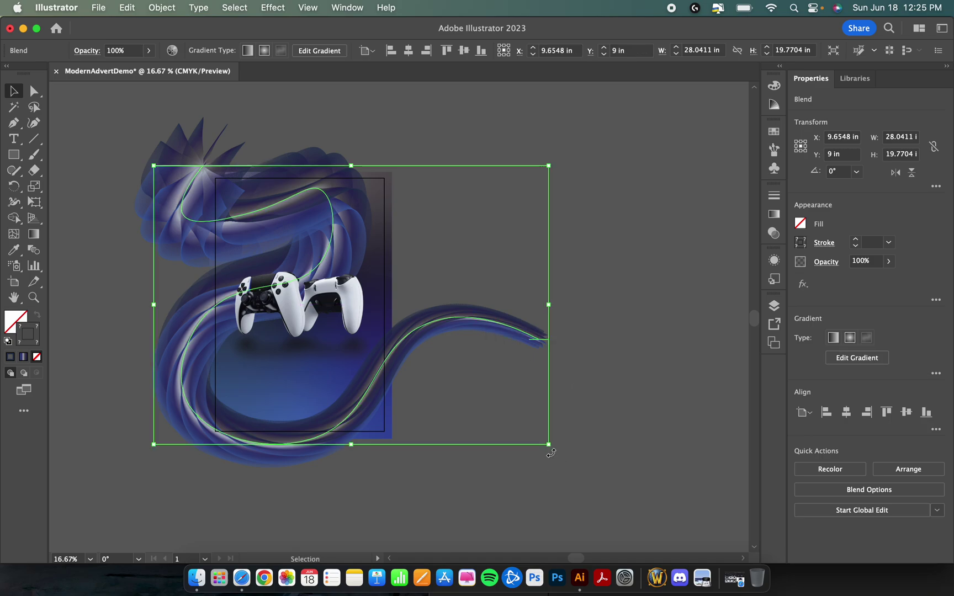
left_click_drag(553, 450, 592, 379)
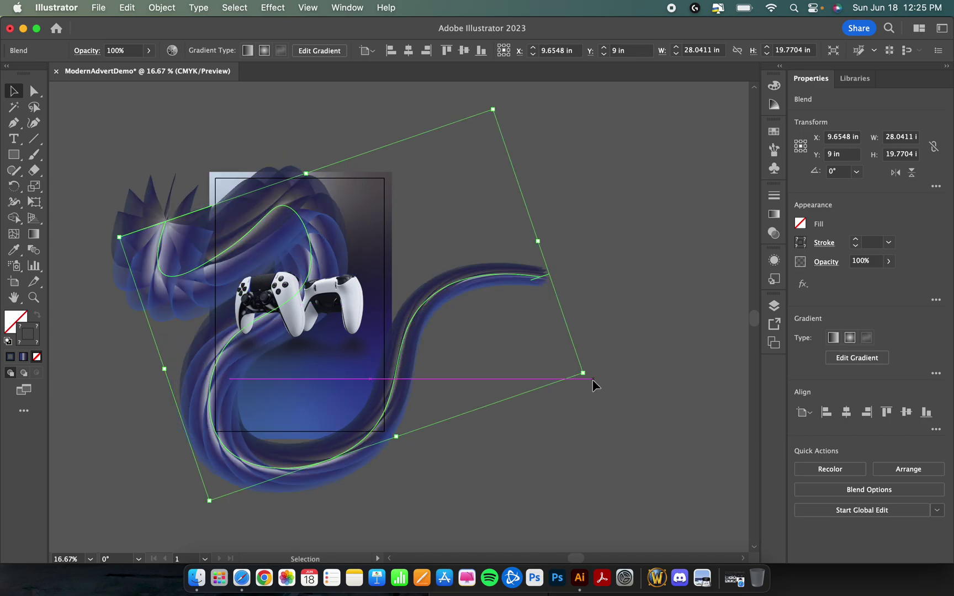
left_click(259, 458)
left_click_drag(260, 458, 313, 409)
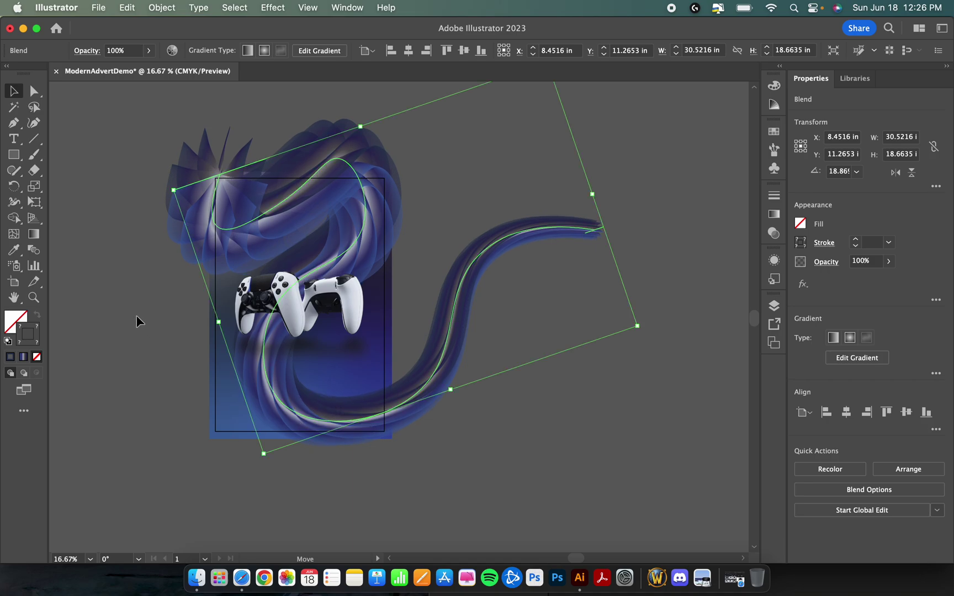
scroll(114, 306, "up", 3)
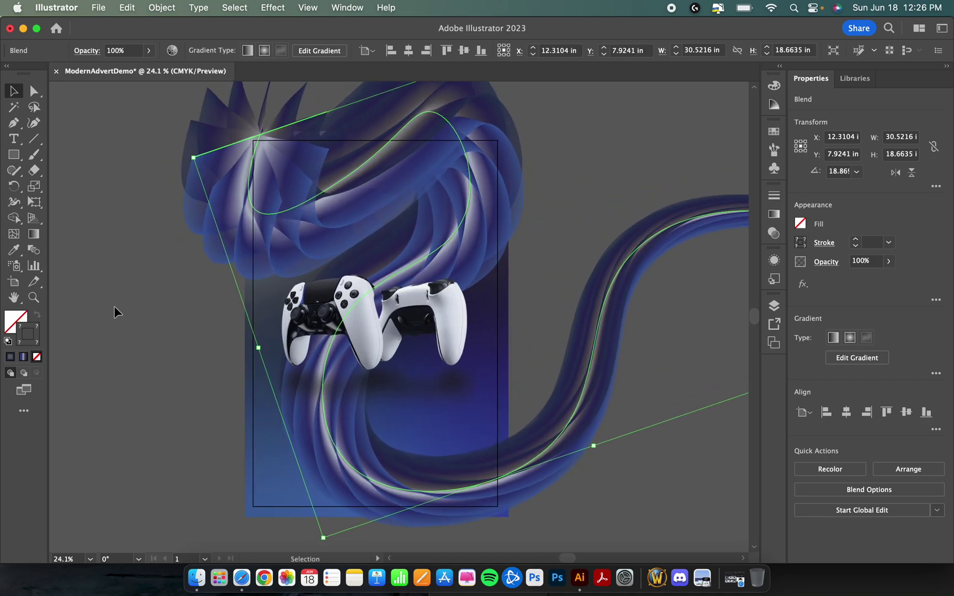
left_click(105, 313)
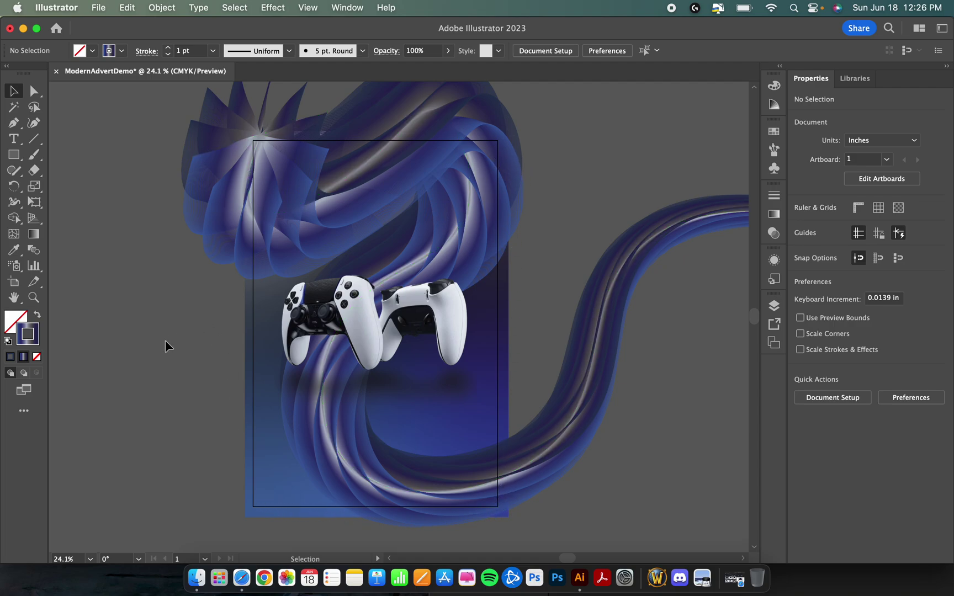
Turn on Trim View and shift the curved blend about 1 in left and 0.4 in up
scroll(165, 341, "down", 2)
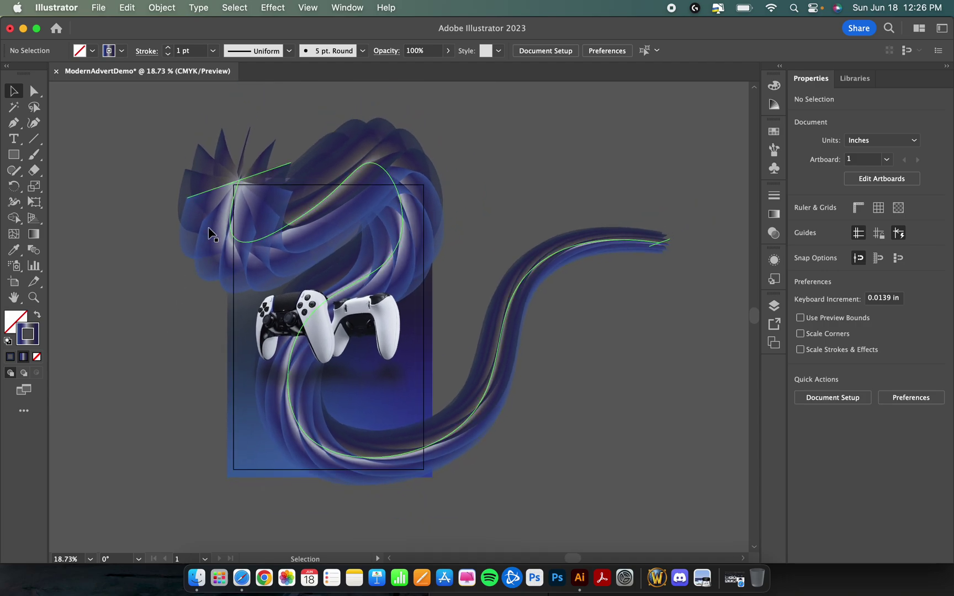
left_click(308, 8)
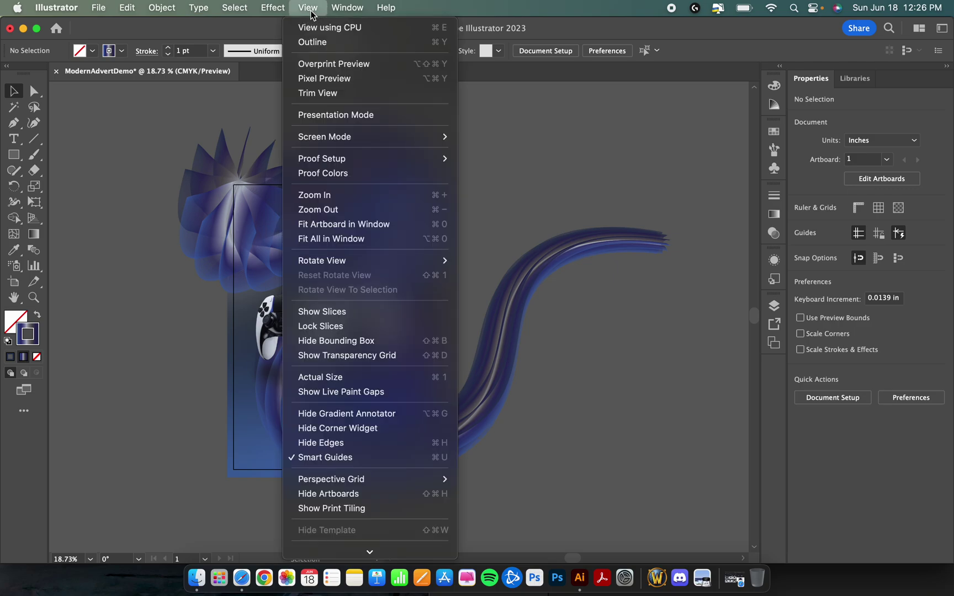
left_click(343, 95)
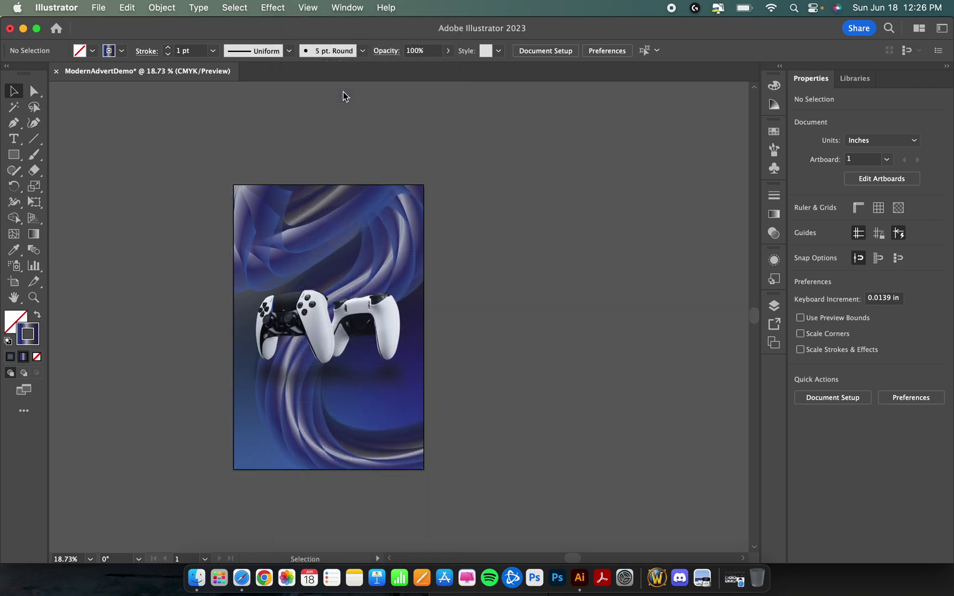
left_click_drag(341, 233, 370, 221)
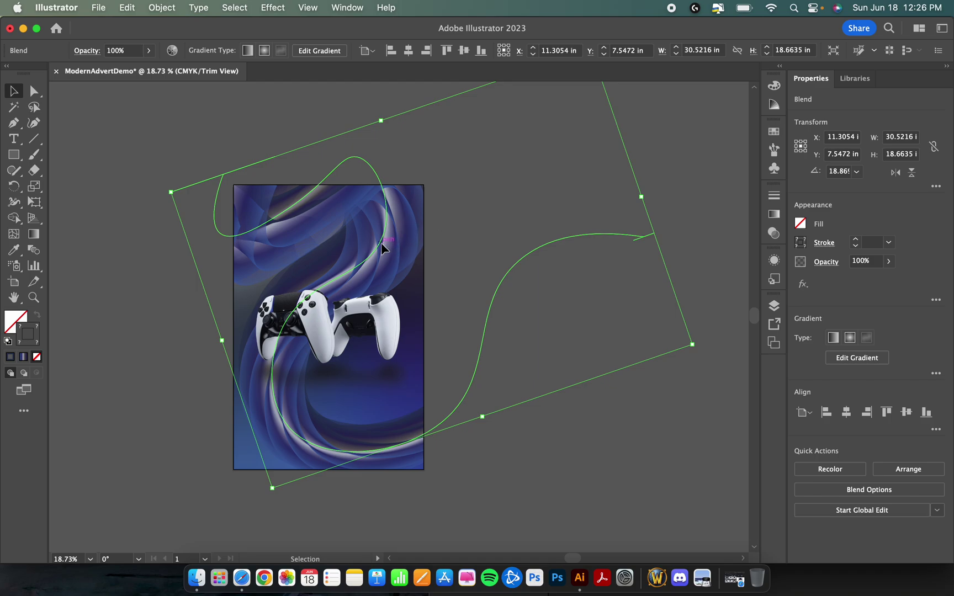
Duplicate the curved blend about 5.3 in left and 2.7 in down, and set the copy's opacity to 26%
left_click_drag(383, 248, 297, 291)
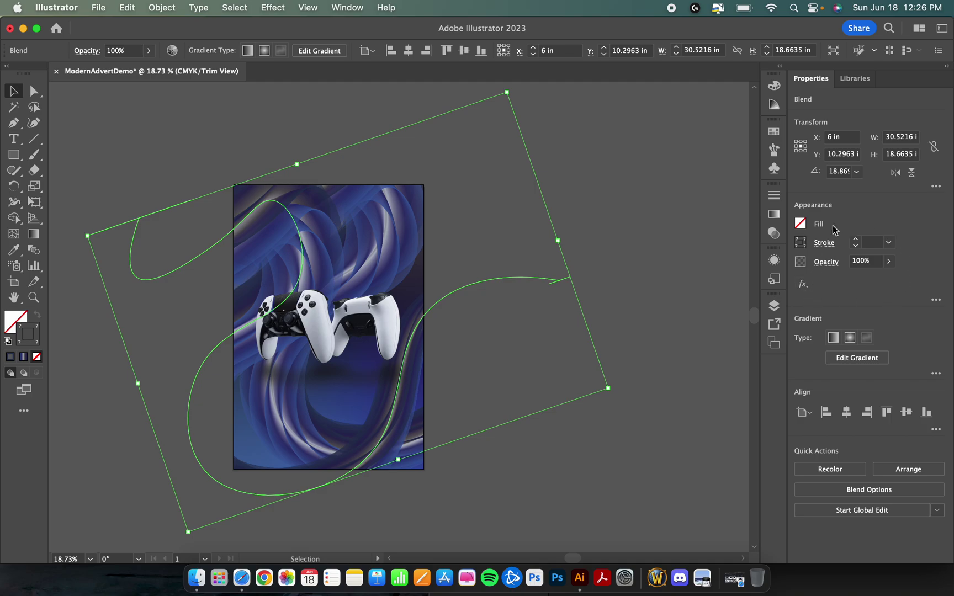
left_click(890, 267)
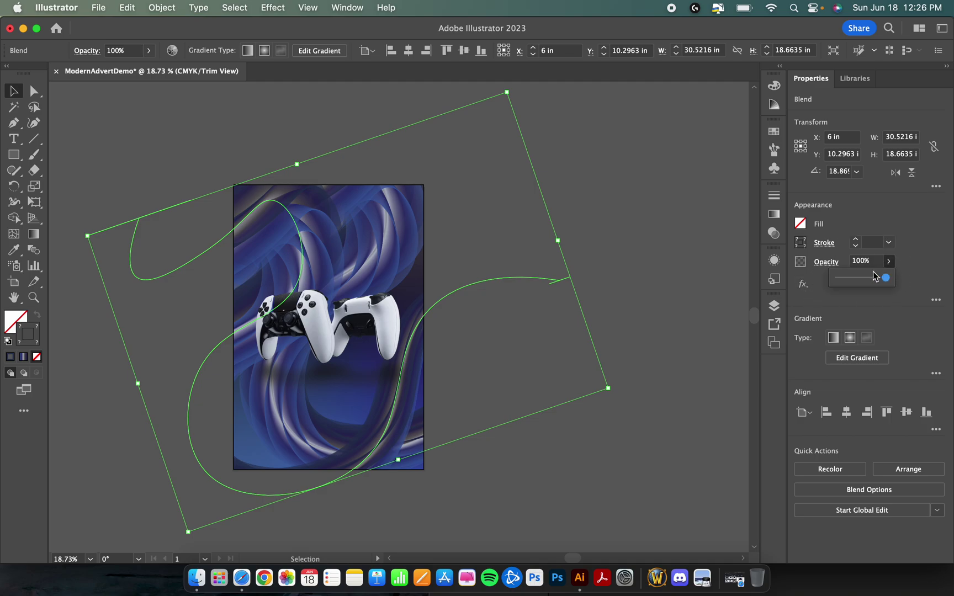
left_click(848, 279)
left_click_drag(849, 280, 852, 282)
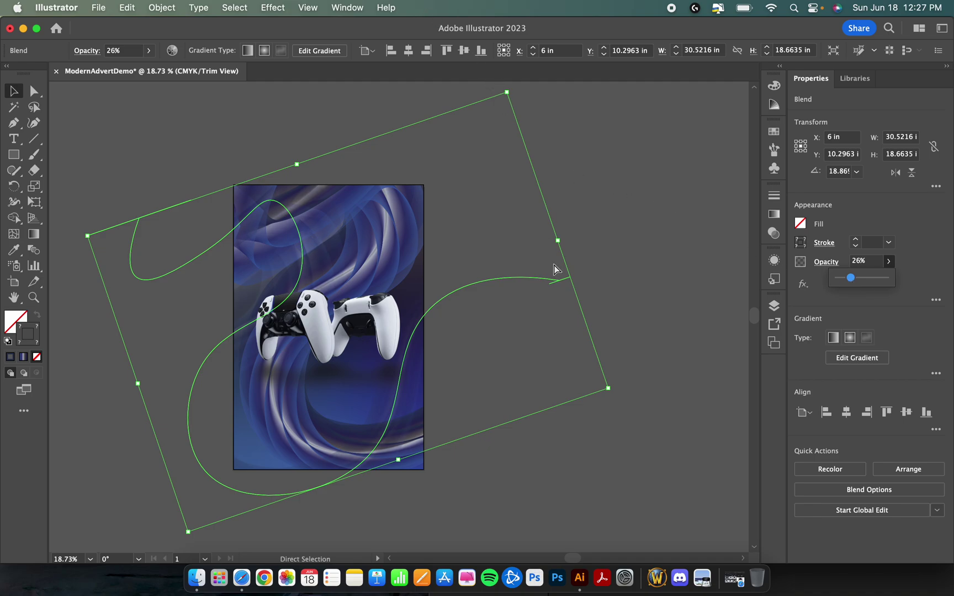
Rotate the translucent blend copy counterclockwise to an angle of about 140.6° and move it about 1.7 in right and 2.1 in down
key("super+minus")
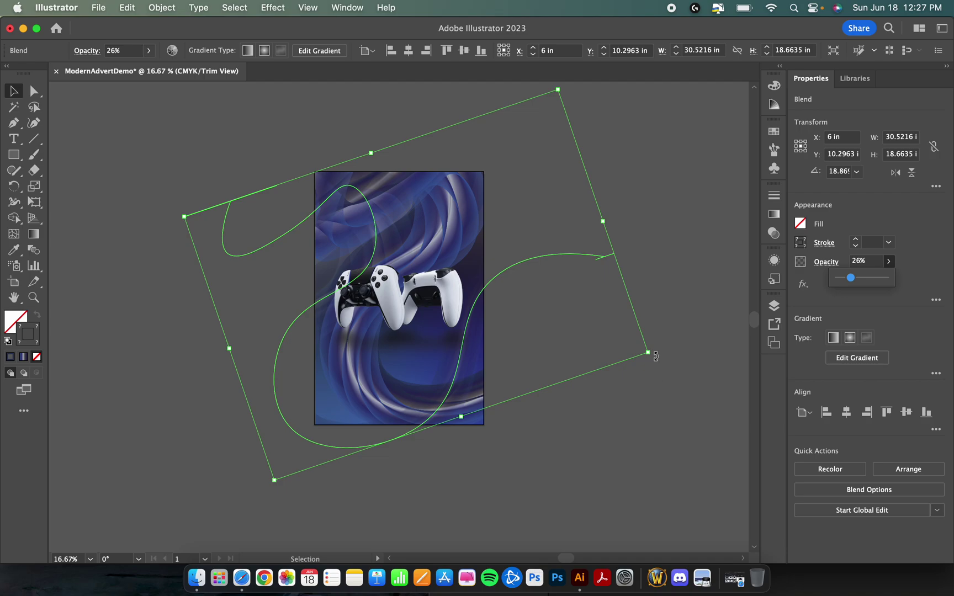
left_click_drag(655, 357, 370, 116)
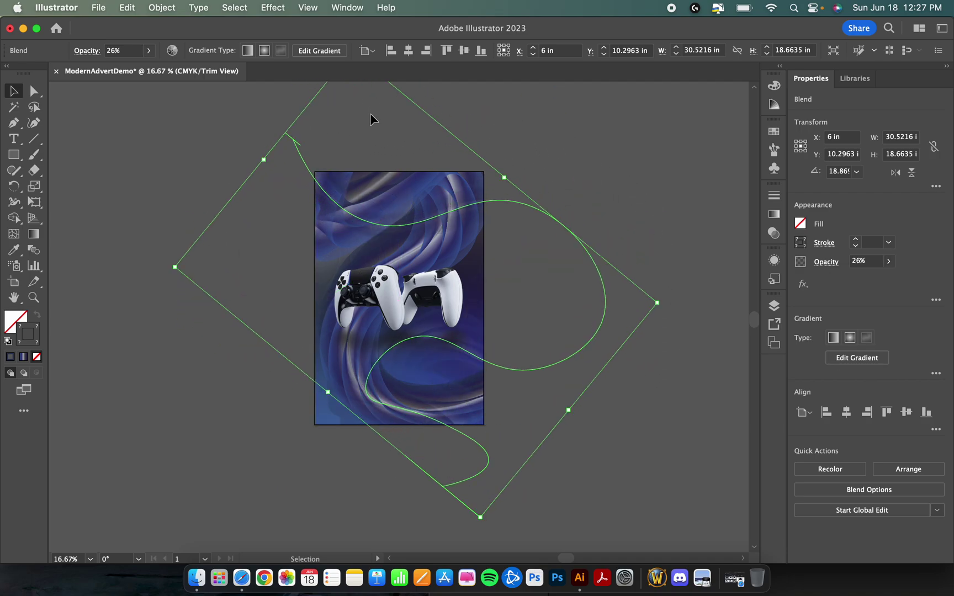
mouse_move(516, 216)
left_mouse_down()
mouse_move(559, 245)
mouse_move(541, 247)
mouse_move(526, 230)
left_mouse_up()
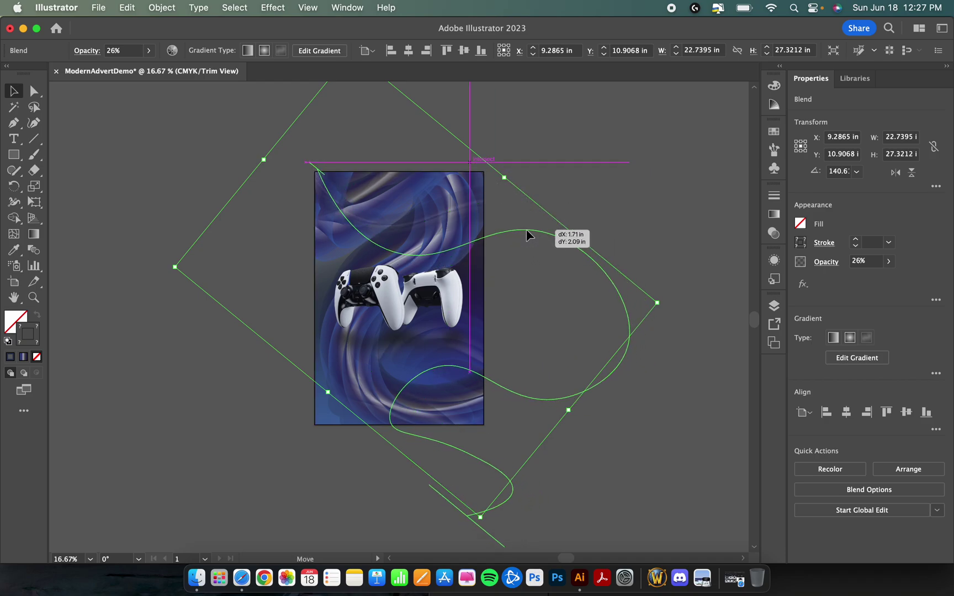
Deselect the translucent blend copy and lock the Twirl layer
left_click(172, 180)
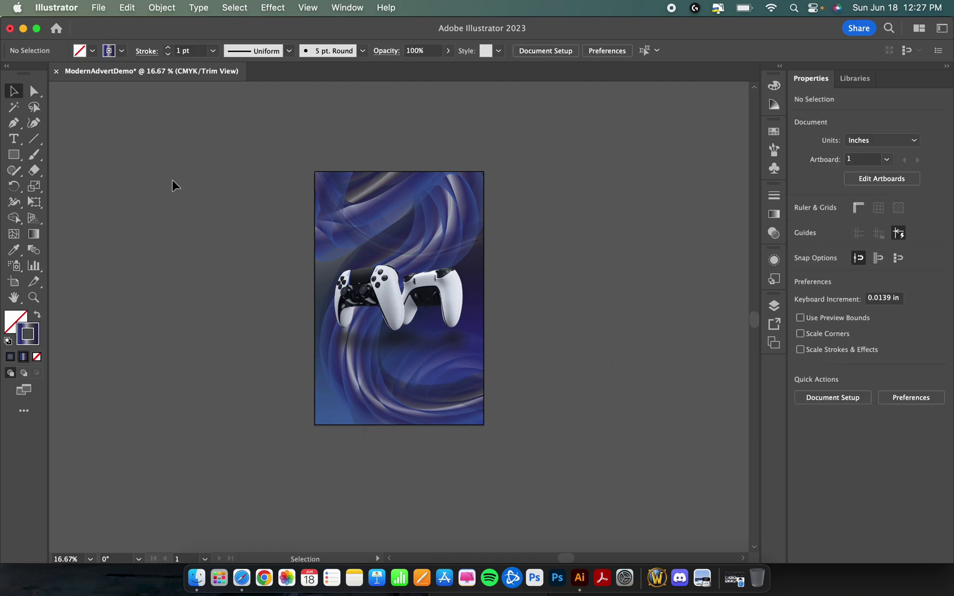
scroll(172, 180, "up", 5)
scroll(172, 180, "right", 5)
scroll(172, 180, "down", 3)
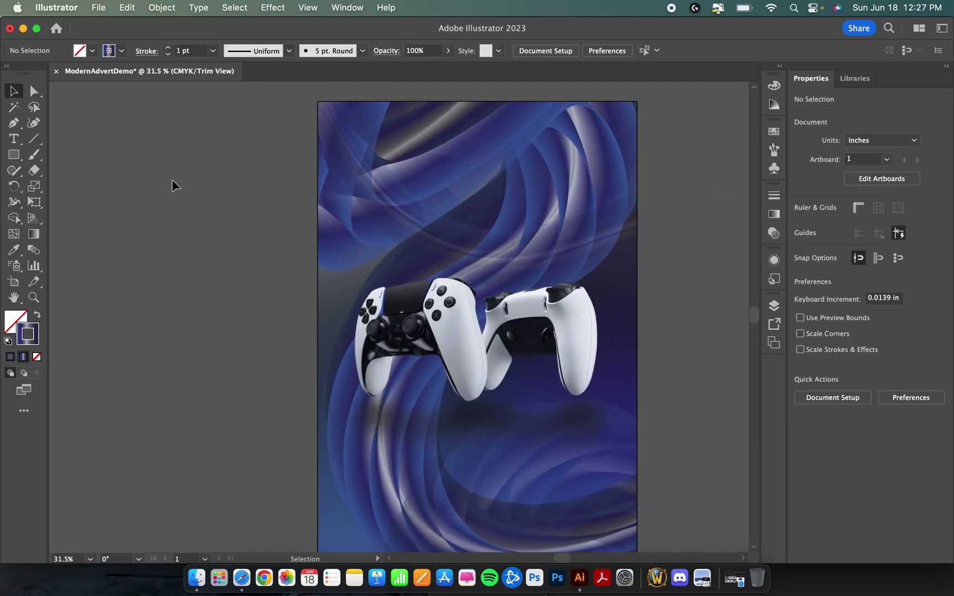
scroll(172, 185, "down", 2)
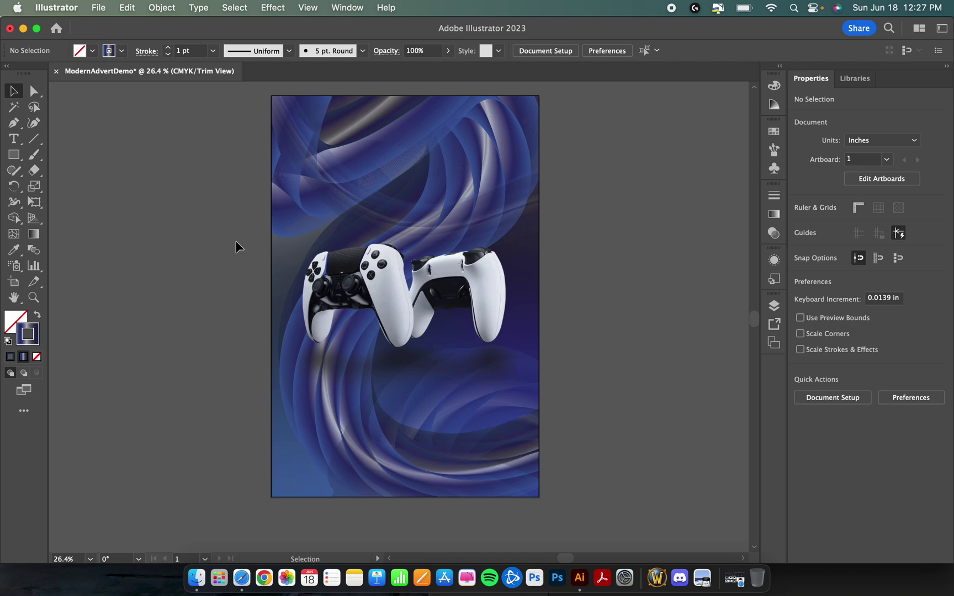
left_click(778, 307)
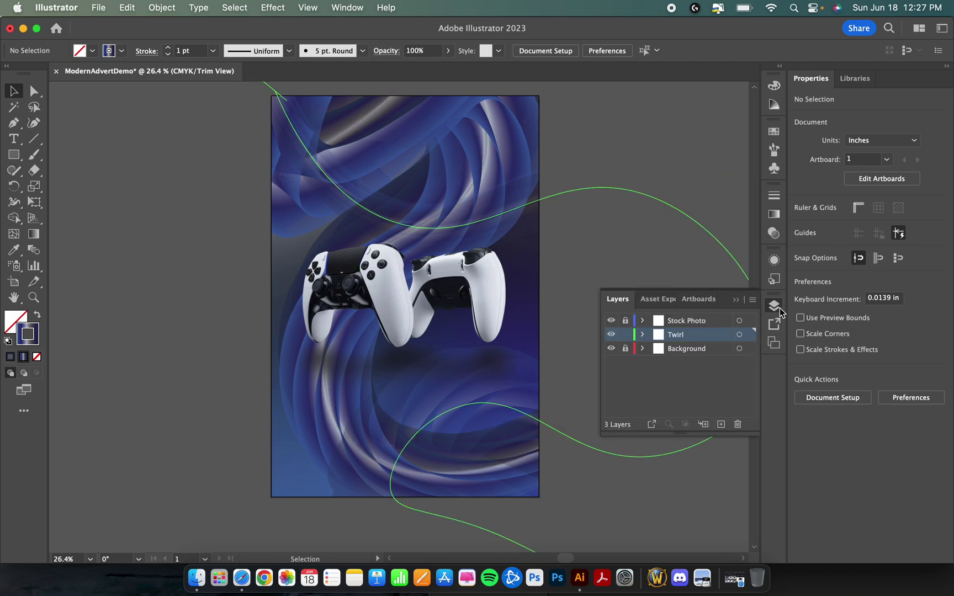
left_click(626, 334)
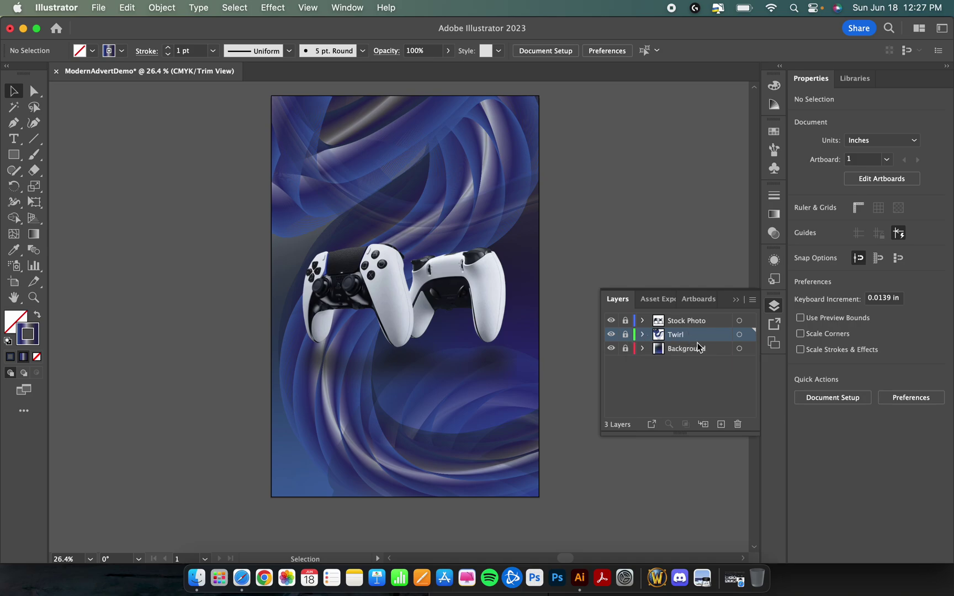
Add a new layer named Text1 and place it above the Stock Photo layer
left_click(700, 322)
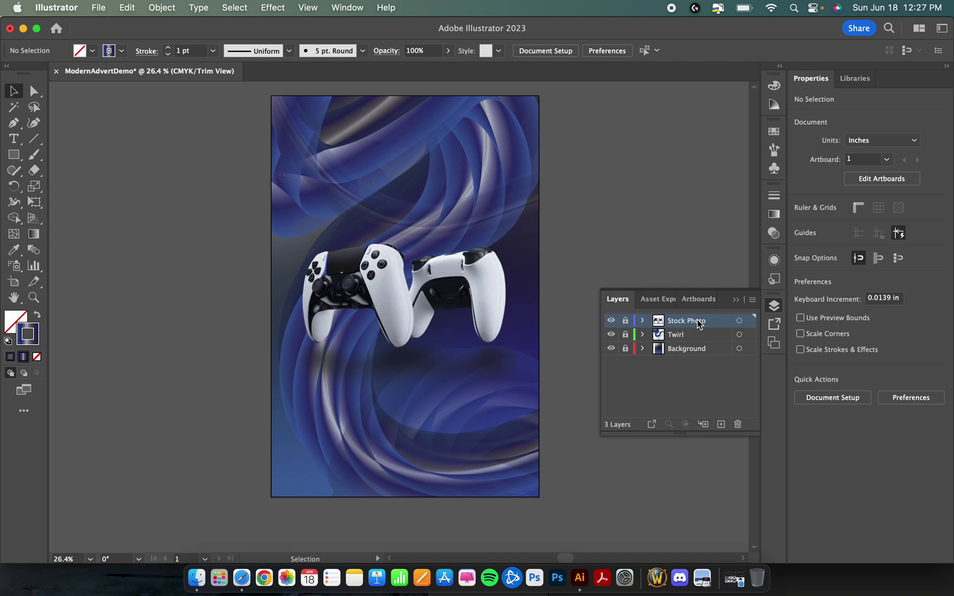
left_click(702, 340)
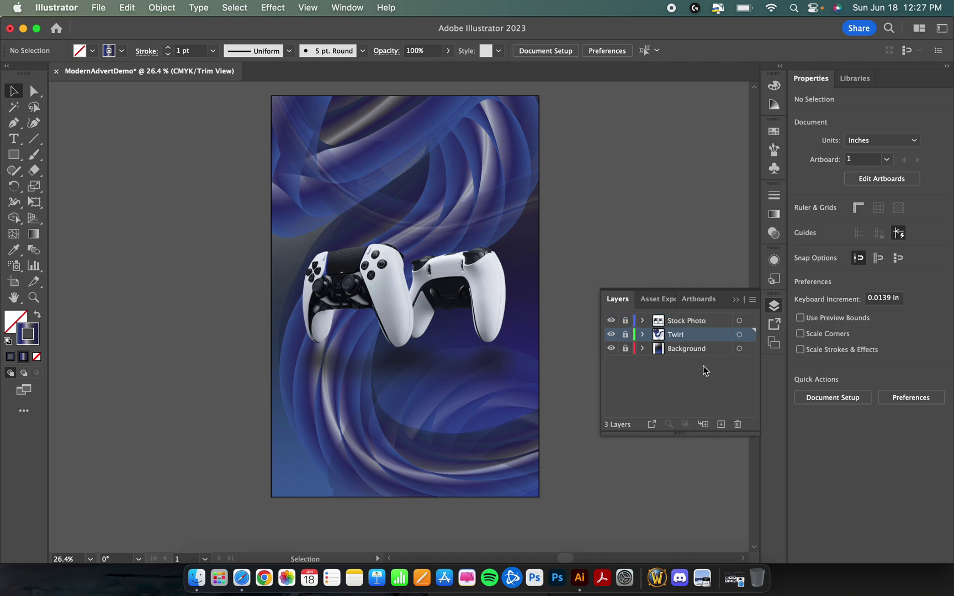
left_click(720, 425)
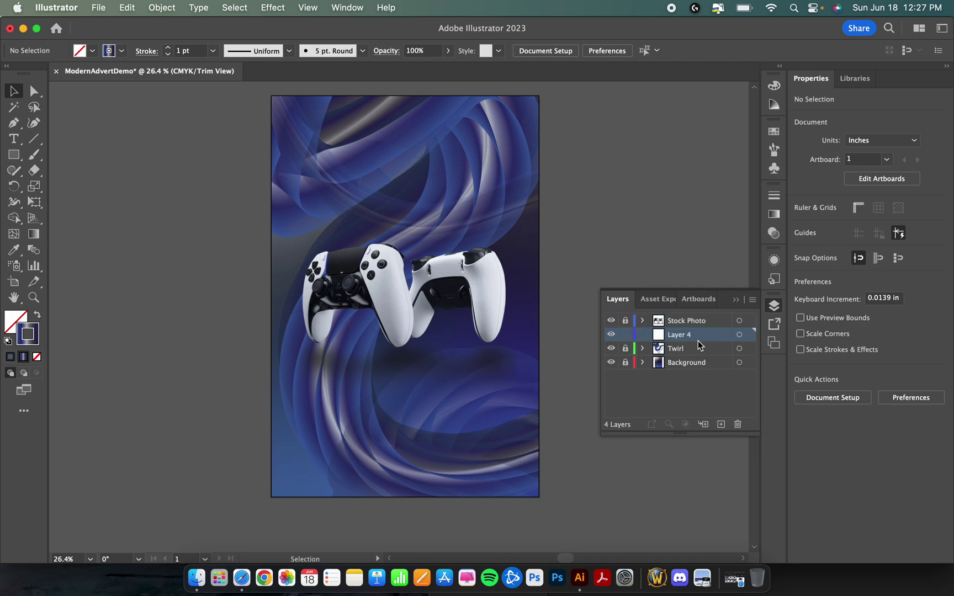
double_click(683, 336)
type("Text1")
key("Return")
mouse_move(696, 335)
left_mouse_down()
mouse_move(699, 317)
mouse_move(681, 325)
left_mouse_up()
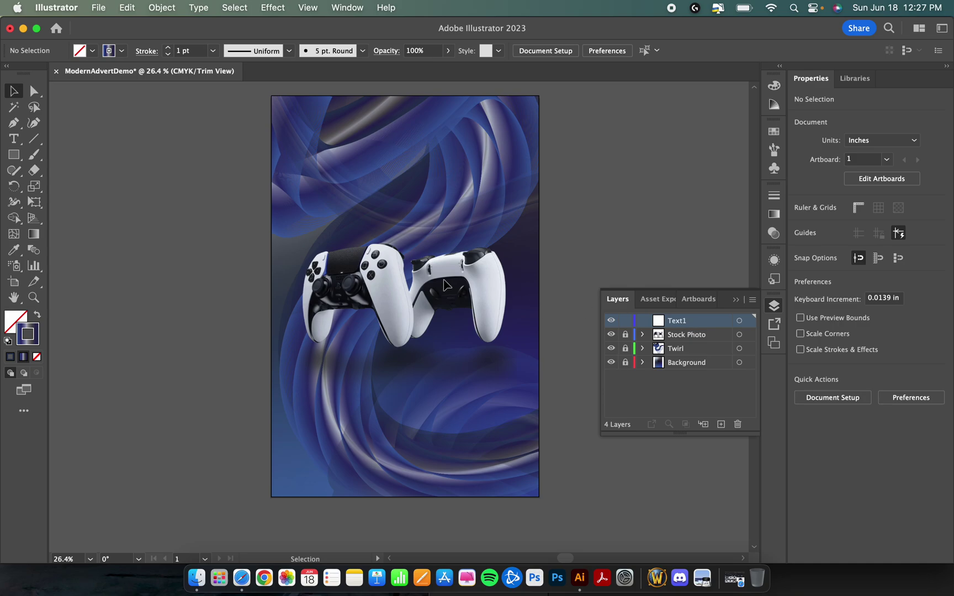
Set up the Type tool with no stroke and a solid colour fill
left_click(19, 138)
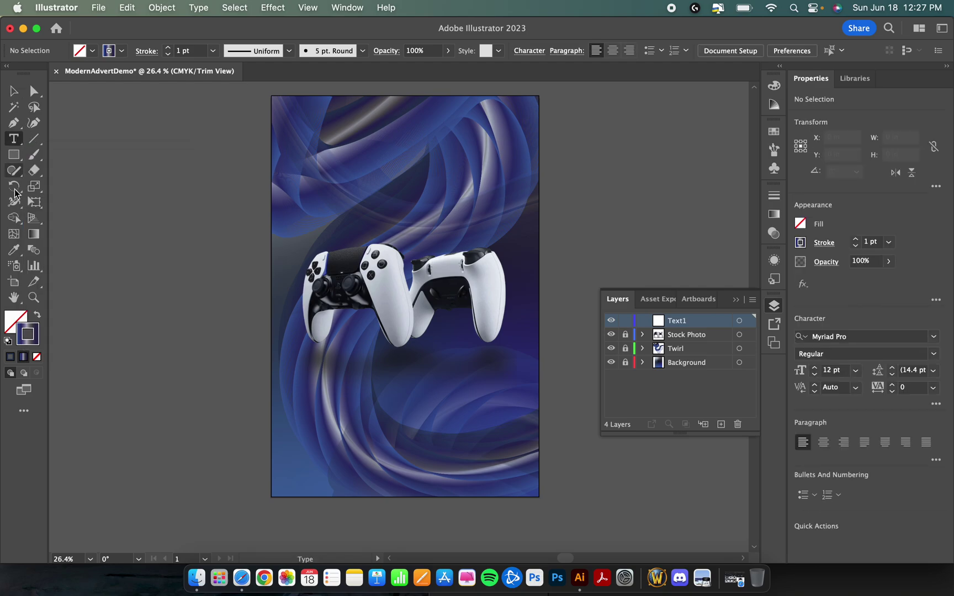
left_click(37, 357)
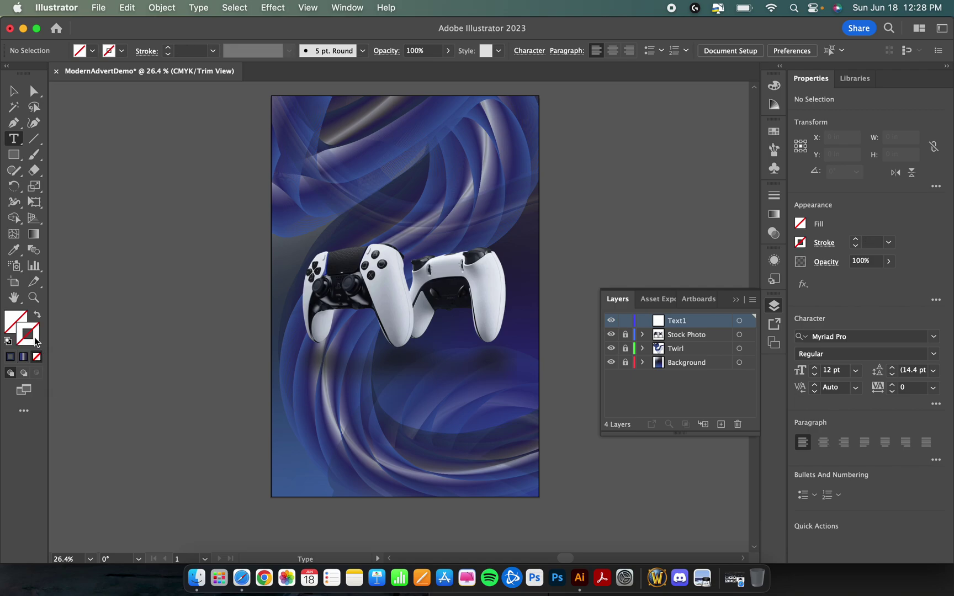
left_click(15, 324)
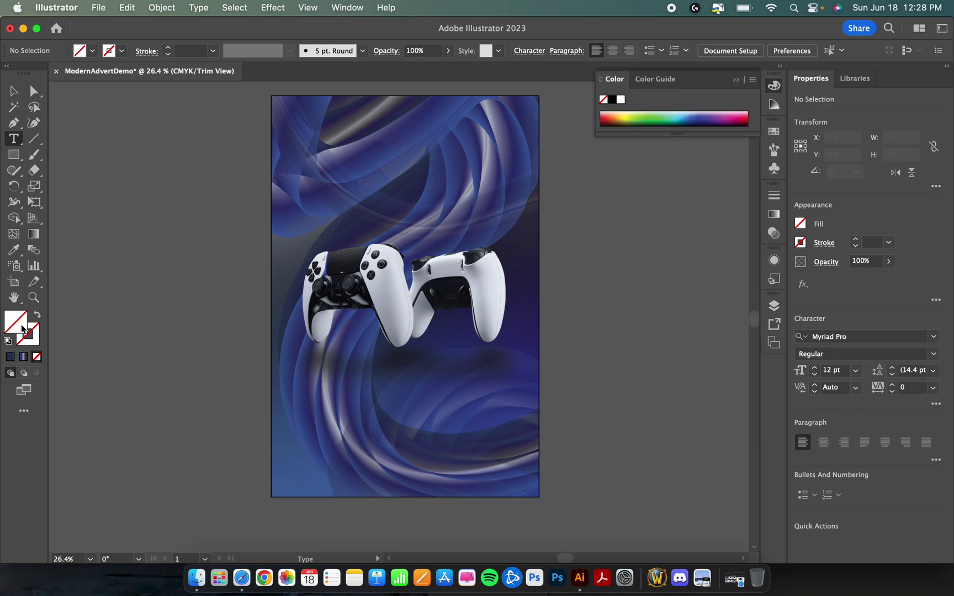
left_click(10, 357)
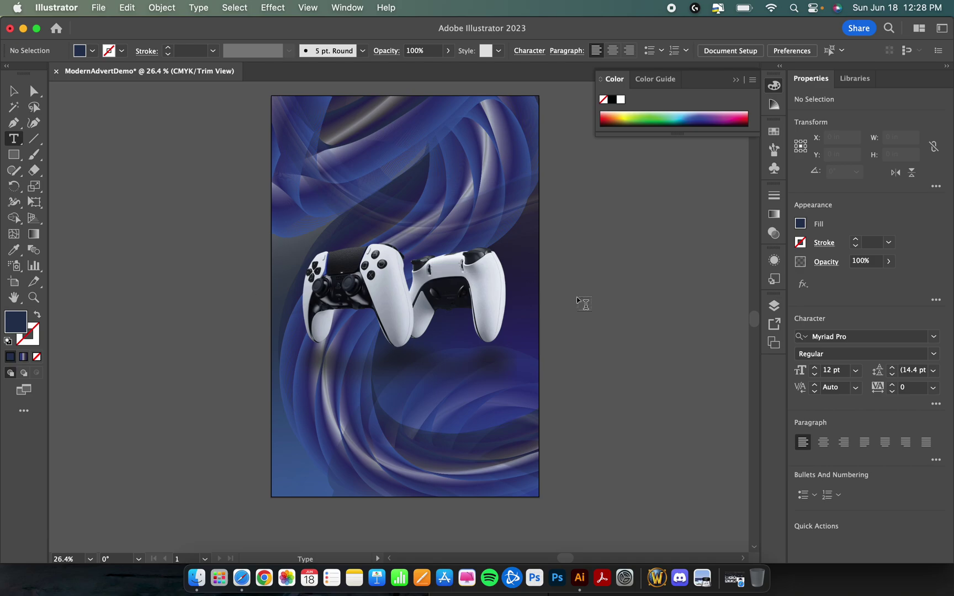
Set the type to Helvetica Neue Condensed Black at 72 pt
left_click(850, 336)
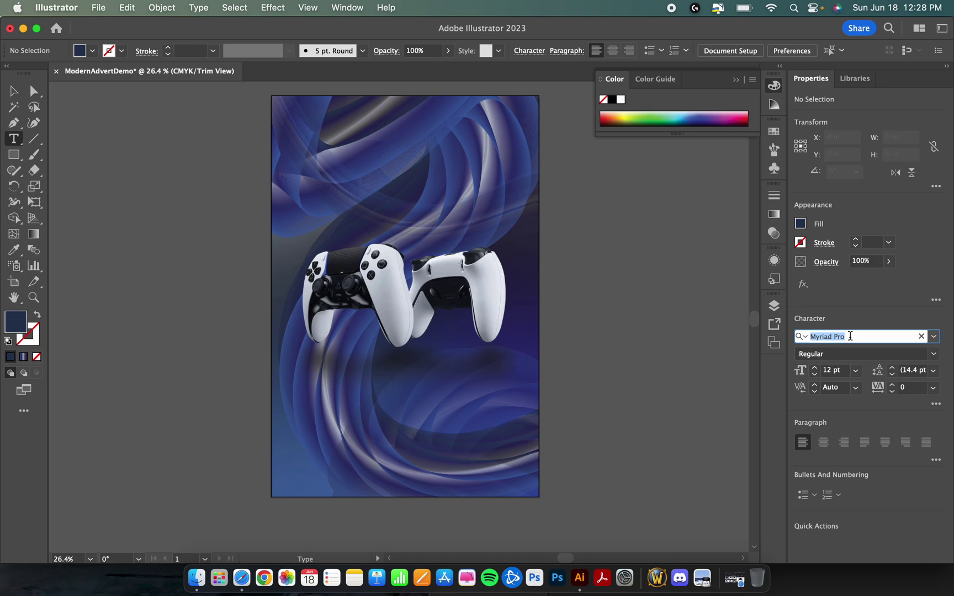
type("h")
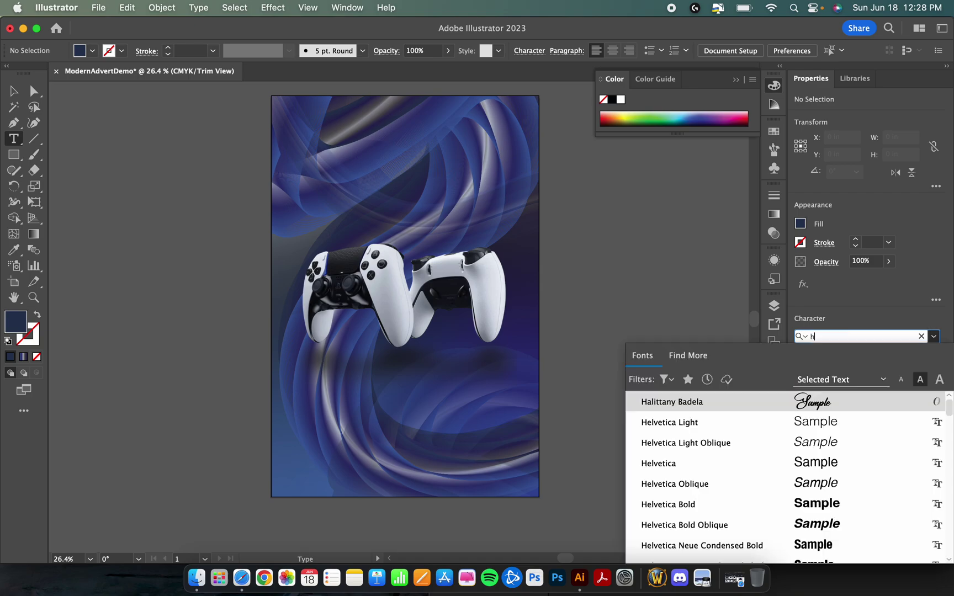
type("elv")
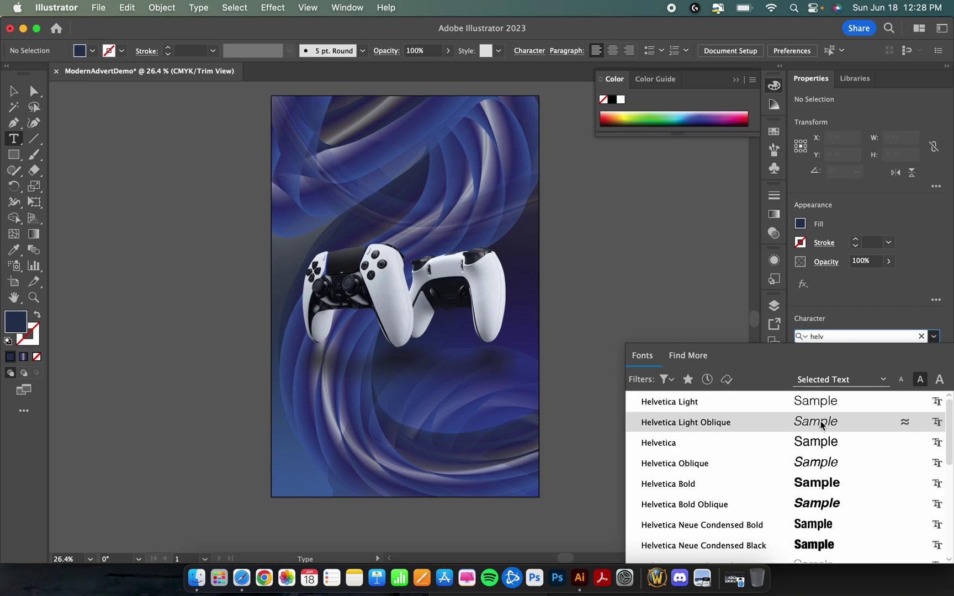
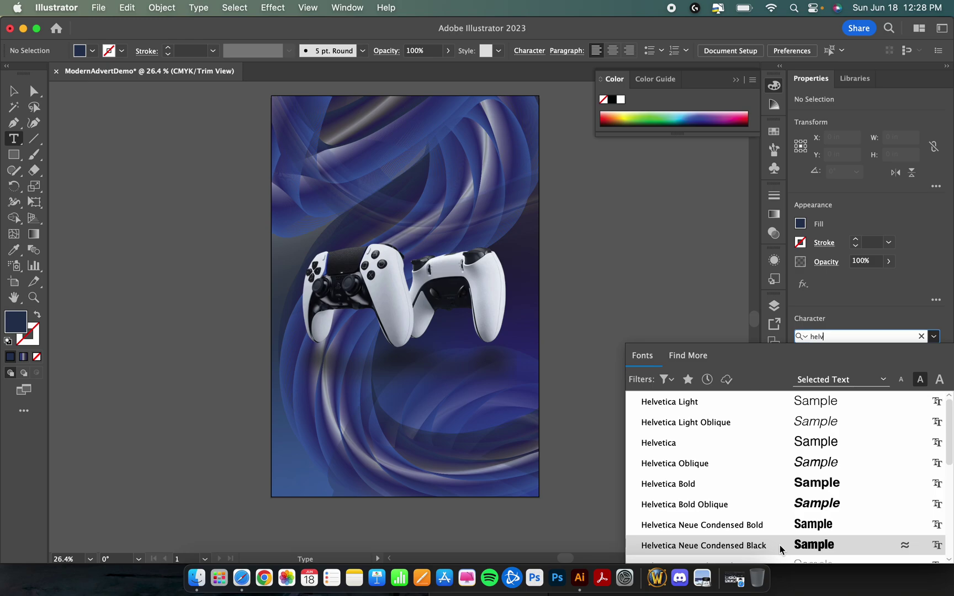
left_click(781, 547)
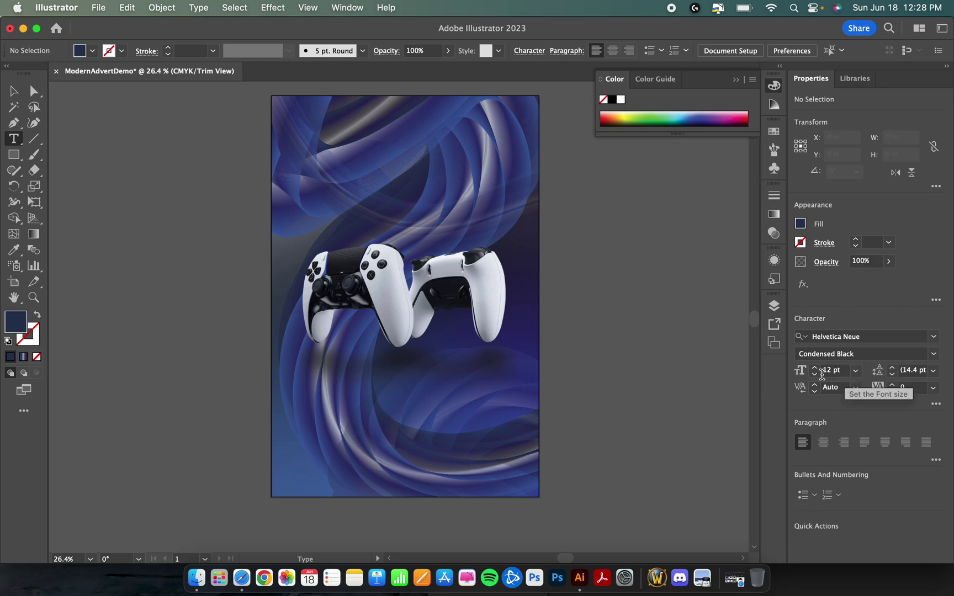
left_click(855, 374)
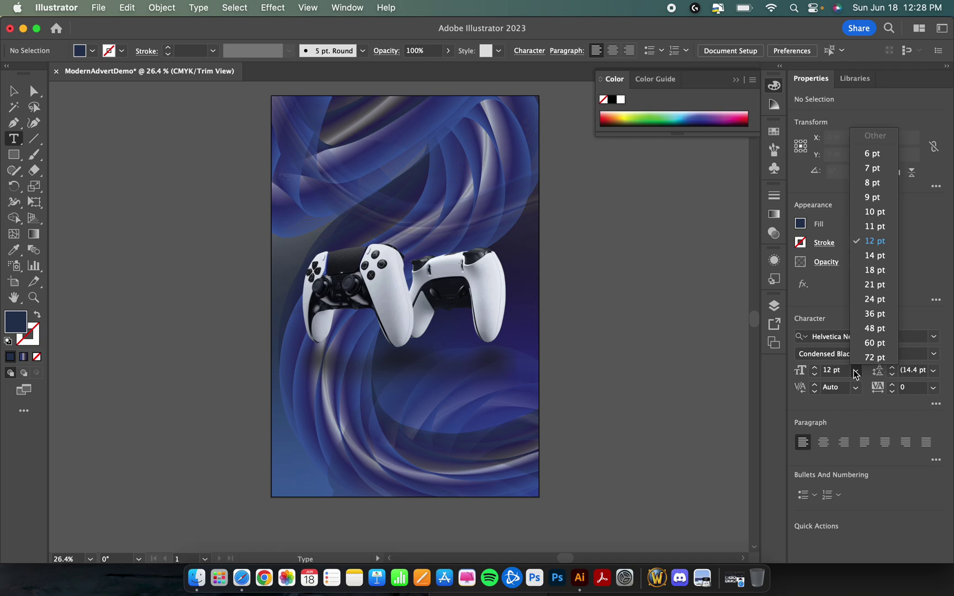
left_click(872, 356)
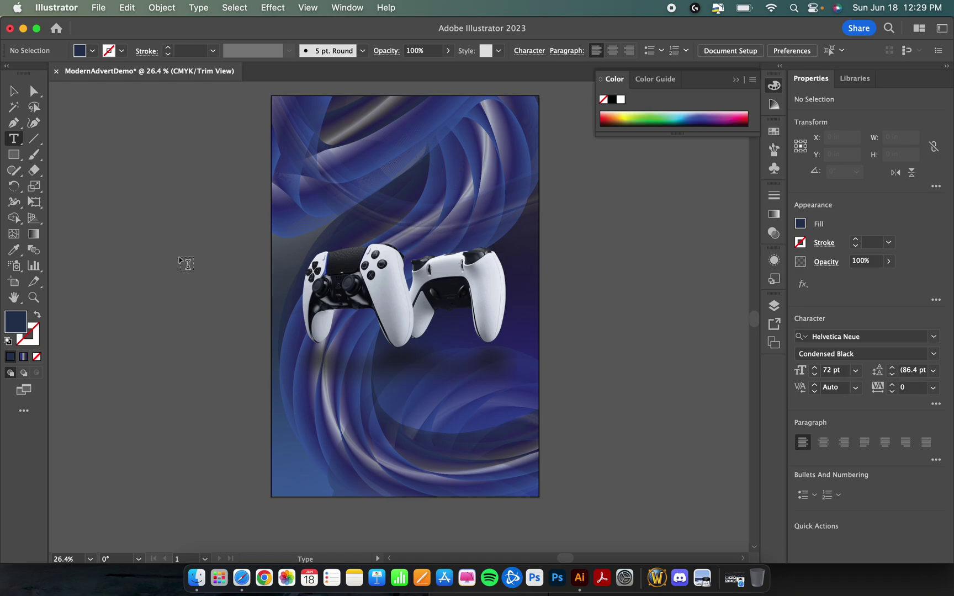
Place a point text object on the empty canvas beside the artboard's left edge and turn off Trim View
scroll(182, 263, "left", 5)
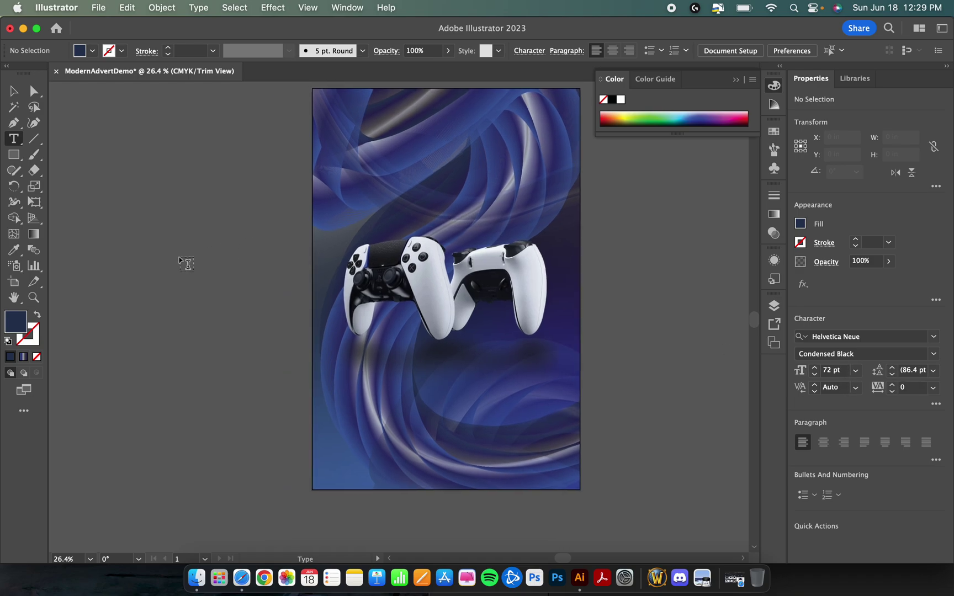
left_click(119, 262)
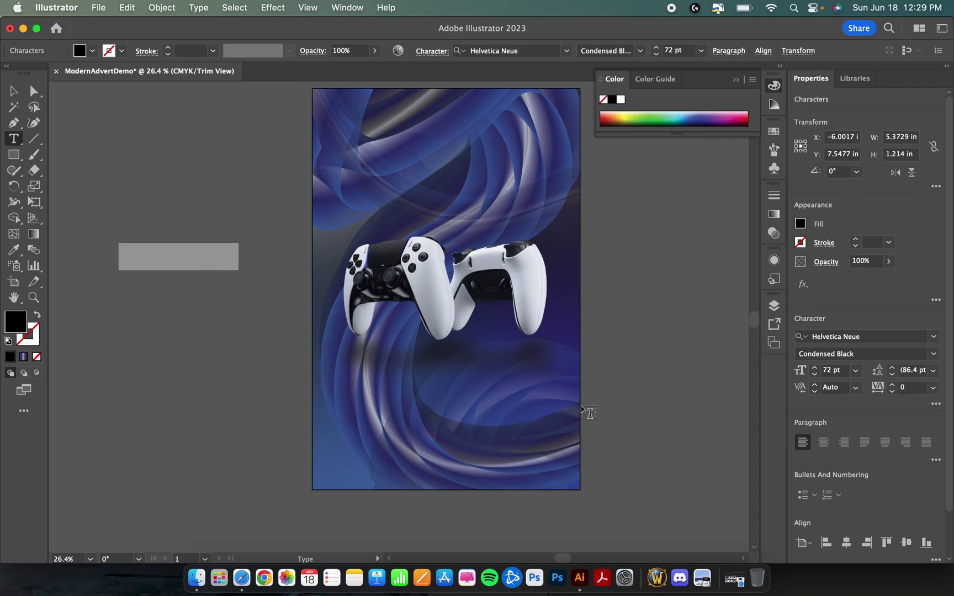
left_click(307, 7)
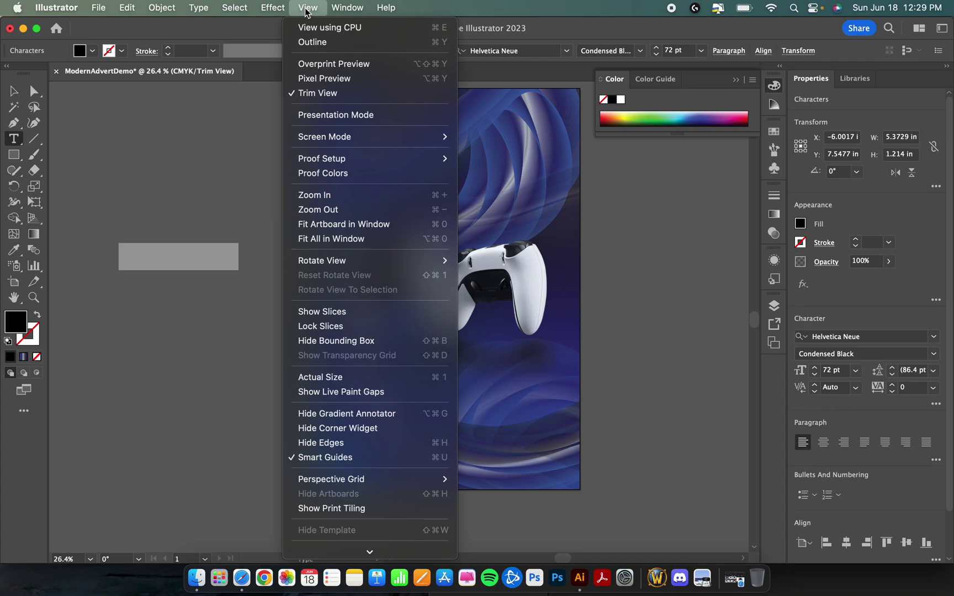
left_click(329, 94)
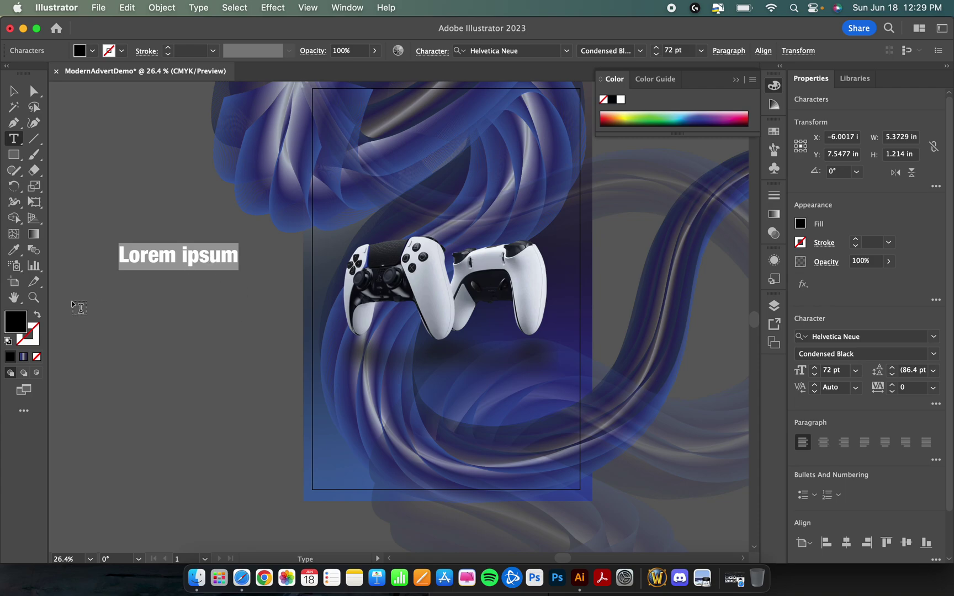
Set the placeholder text's fill colour to white (FFFFFF)
double_click(16, 322)
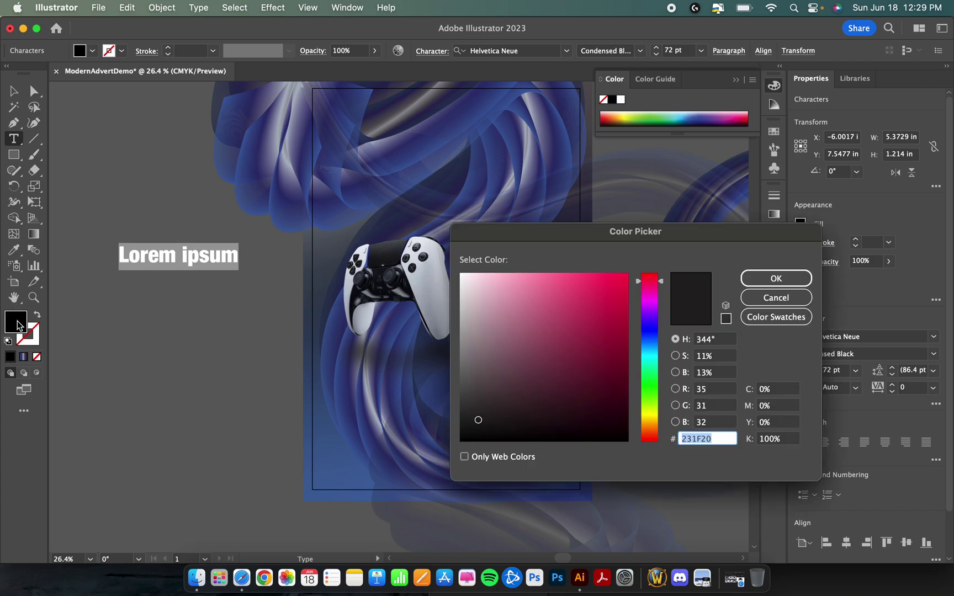
left_click_drag(562, 234, 461, 237)
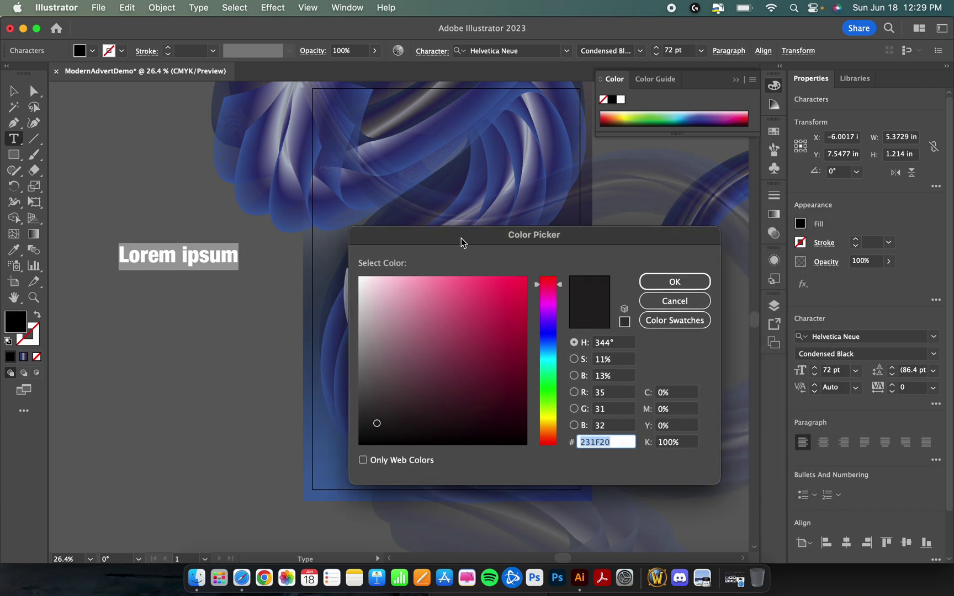
left_click_drag(458, 358, 348, 271)
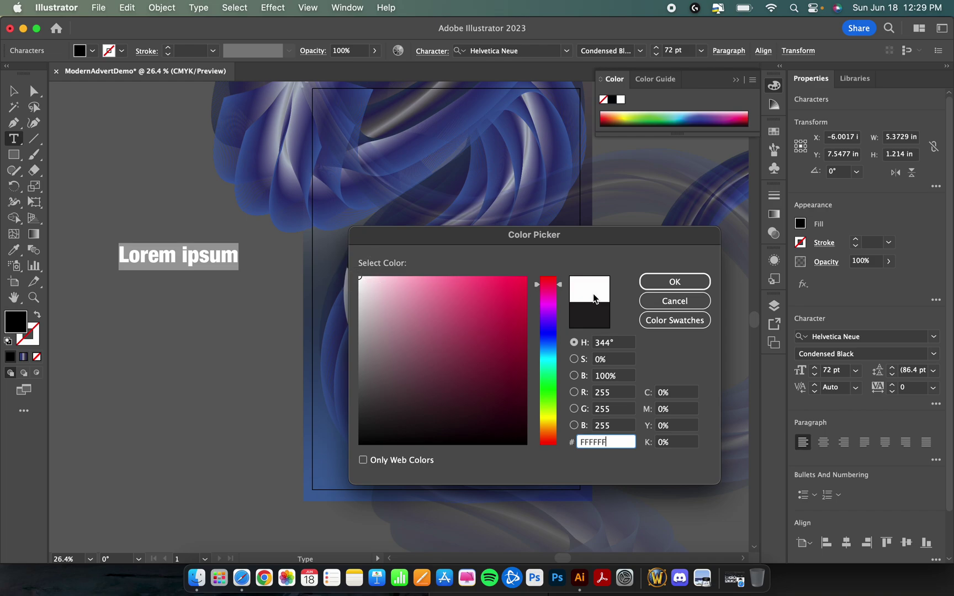
left_click(686, 282)
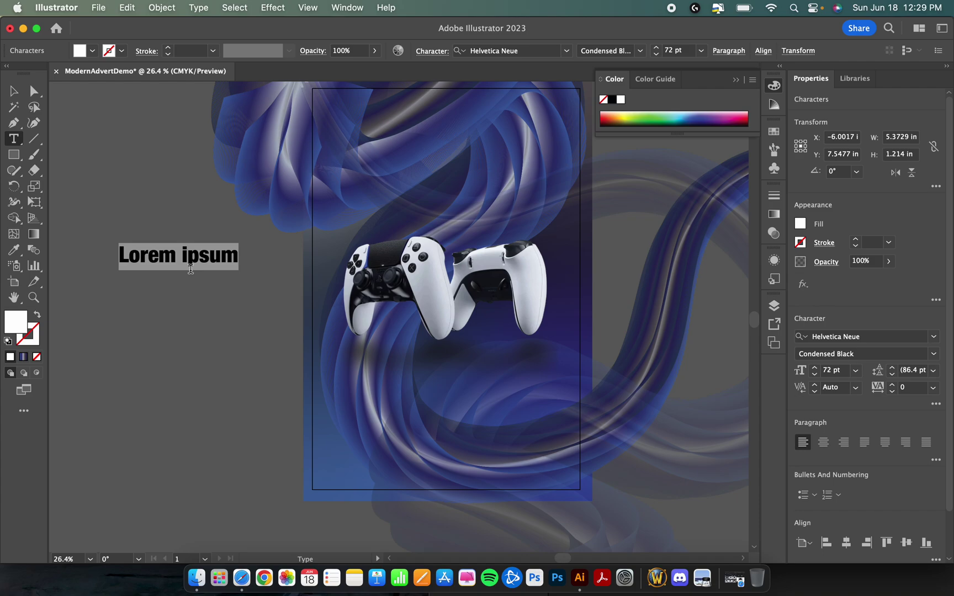
Replace the placeholder text with DUALSENSE
type("DUAL")
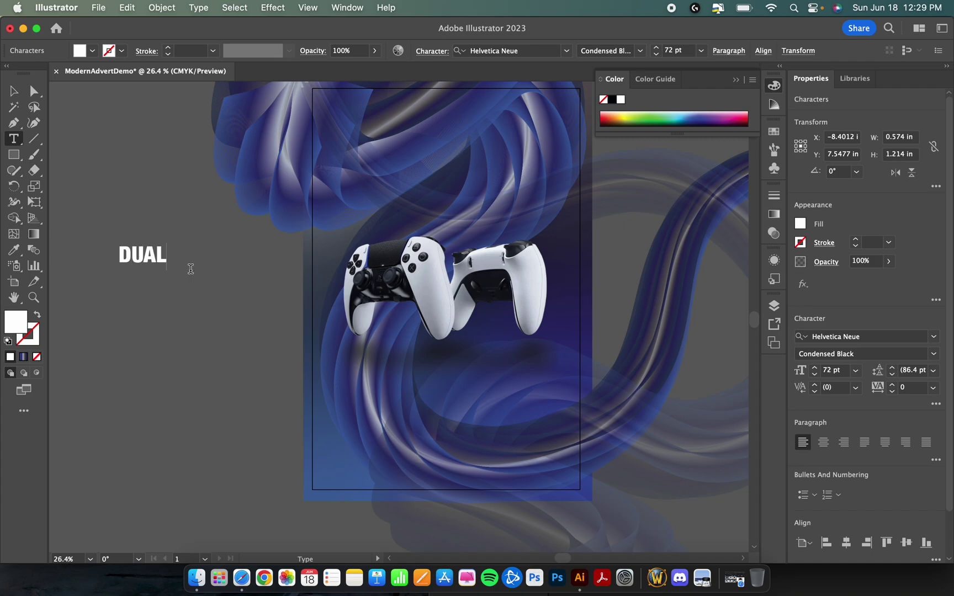
type("SENSE")
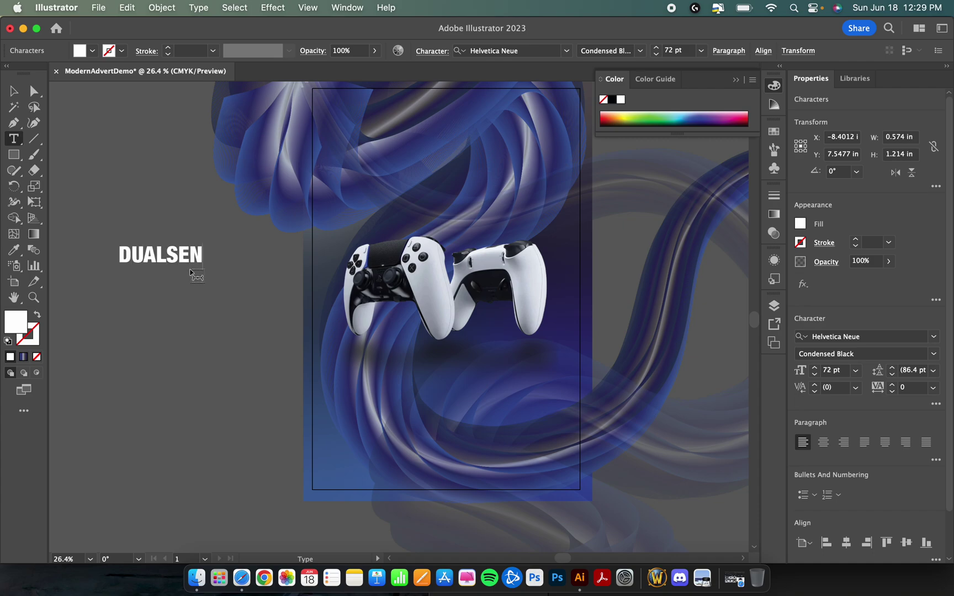
key("BackSpace")
key("BackSpace")
type("CE")
key("BackSpace")
key("BackSpace")
type("SE")
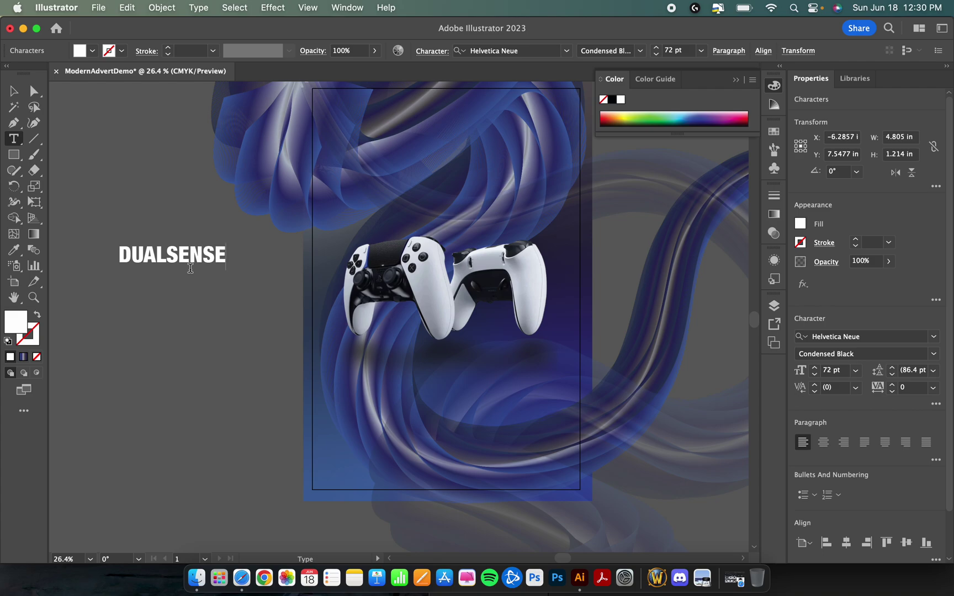
Move the DUALSENSE text about 9 in right and 0.25 in up over the controllers, and undo a trial stretch of it
left_click(15, 92)
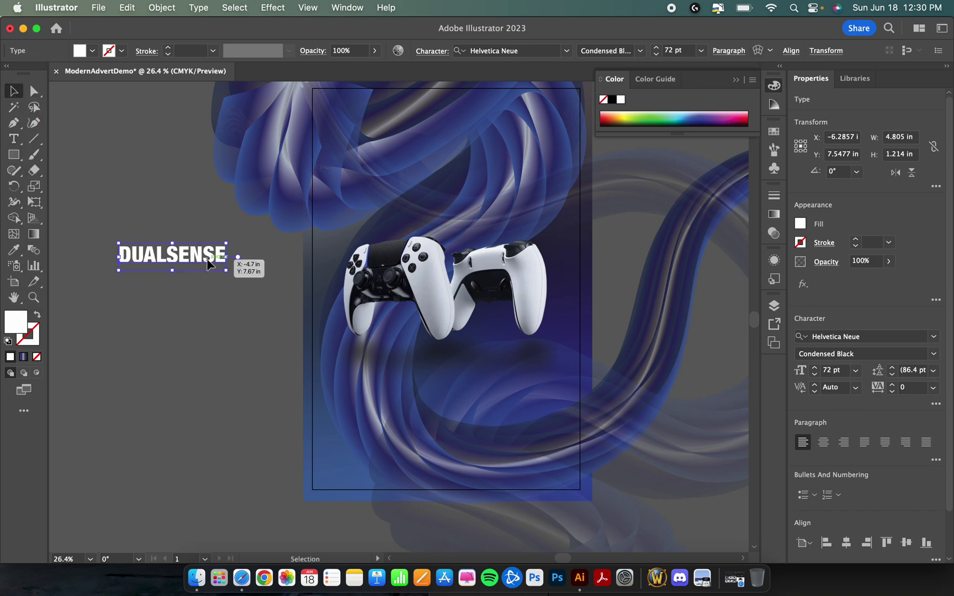
left_click_drag(208, 265, 411, 259)
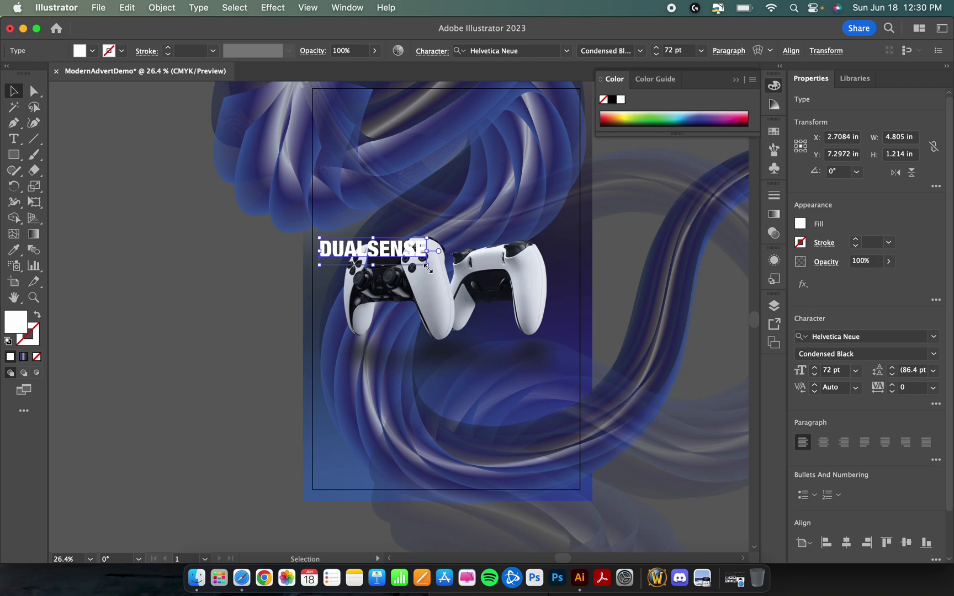
left_click_drag(428, 267, 508, 357)
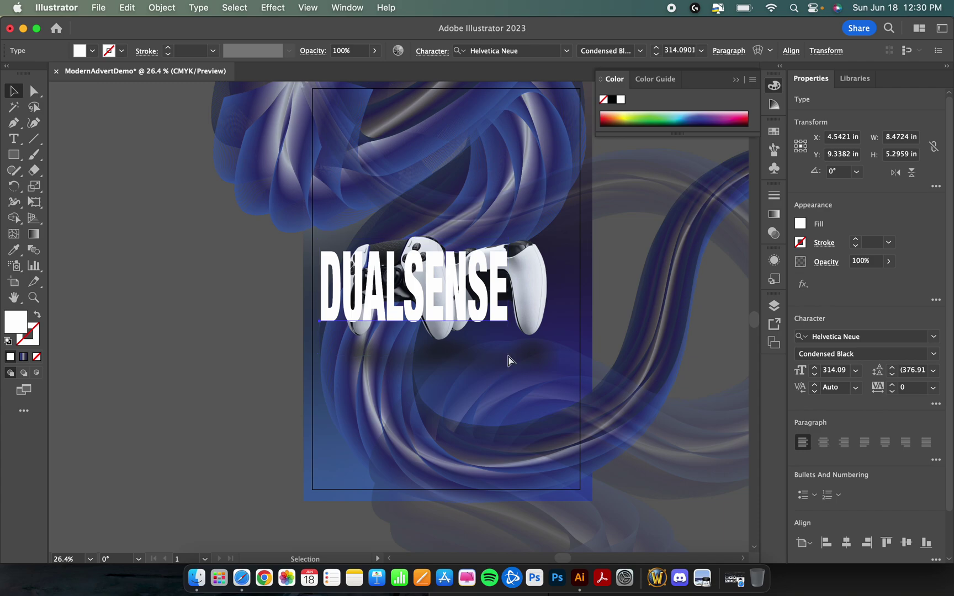
key("super+z")
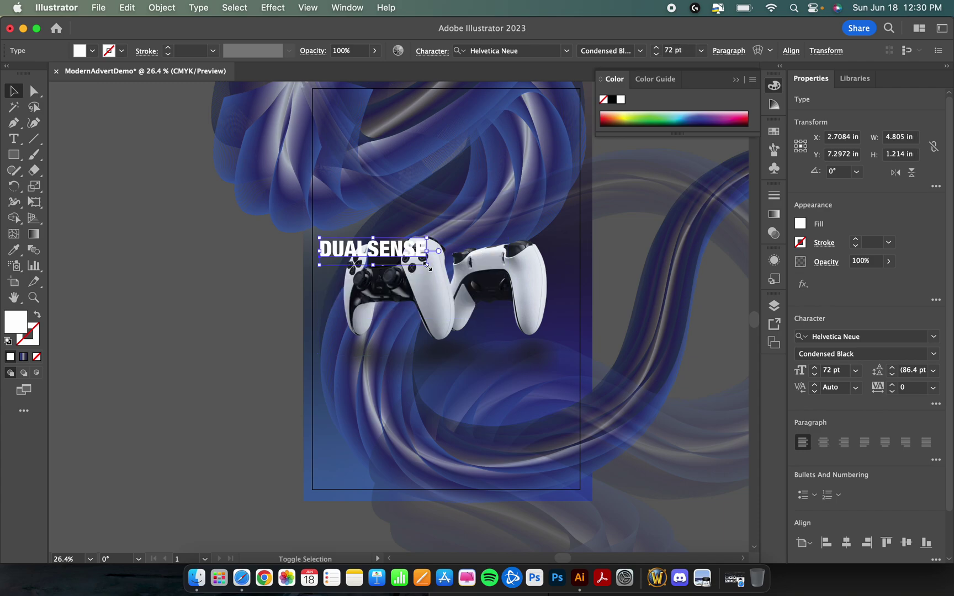
Enlarge the DUALSENSE text proportionally to about 11.3 in wide and move it up about 0.9 in over the controllers
left_click_drag(427, 266, 572, 318)
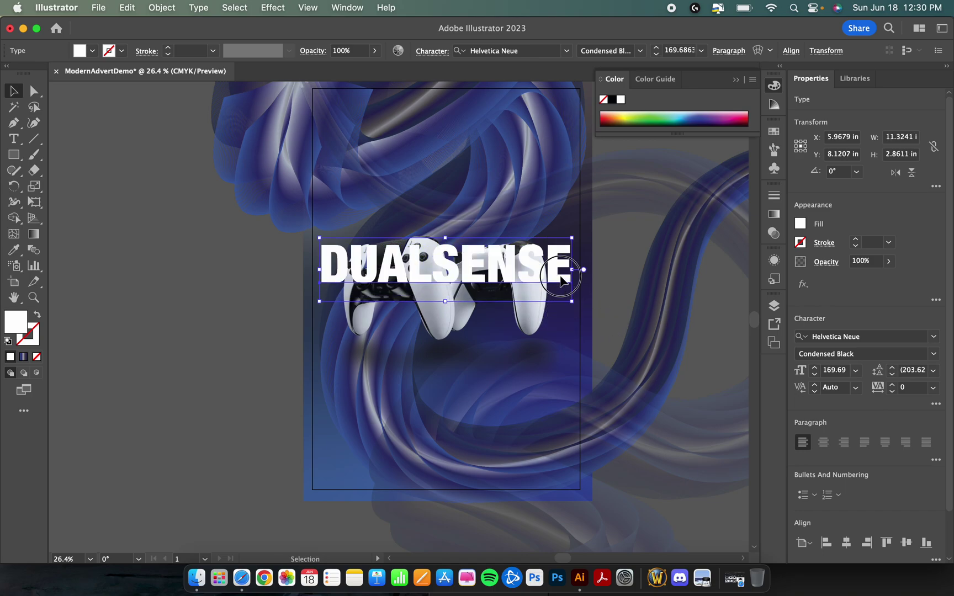
left_click_drag(559, 278, 558, 258)
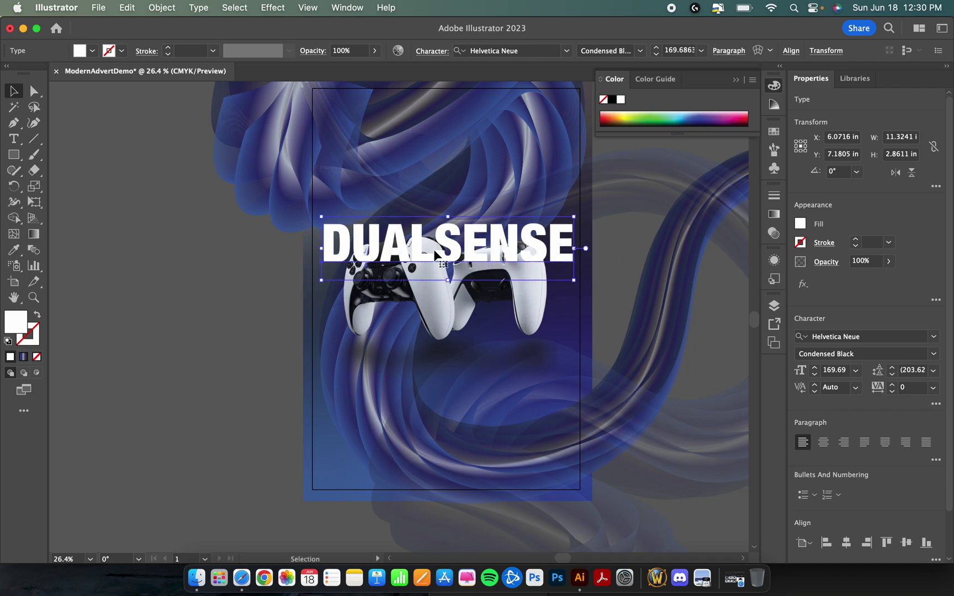
left_click(233, 278)
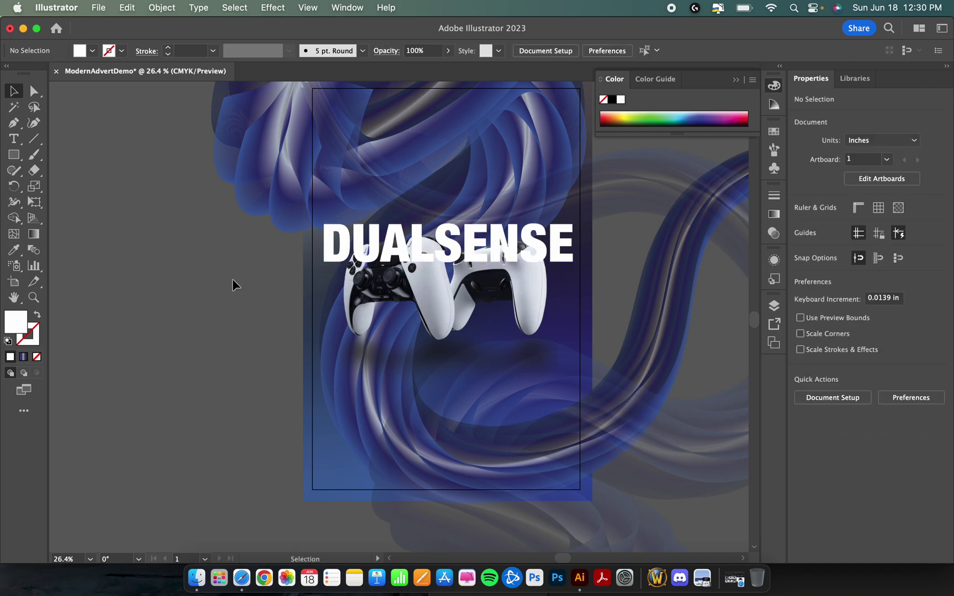
Add a point text object reading EDGE on the empty canvas beside the artboard, filled with white (FFFFFF)
left_click(18, 142)
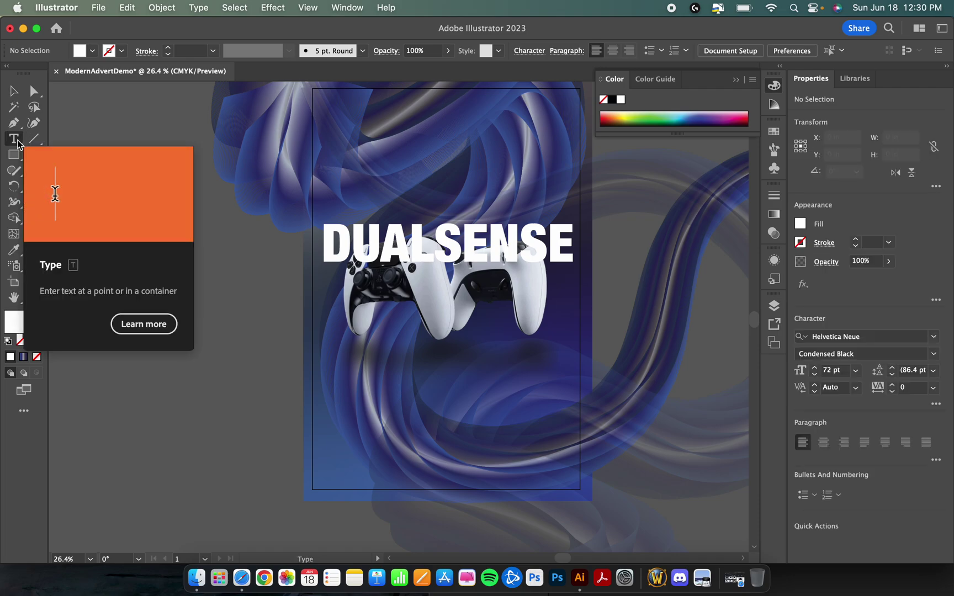
left_click(121, 288)
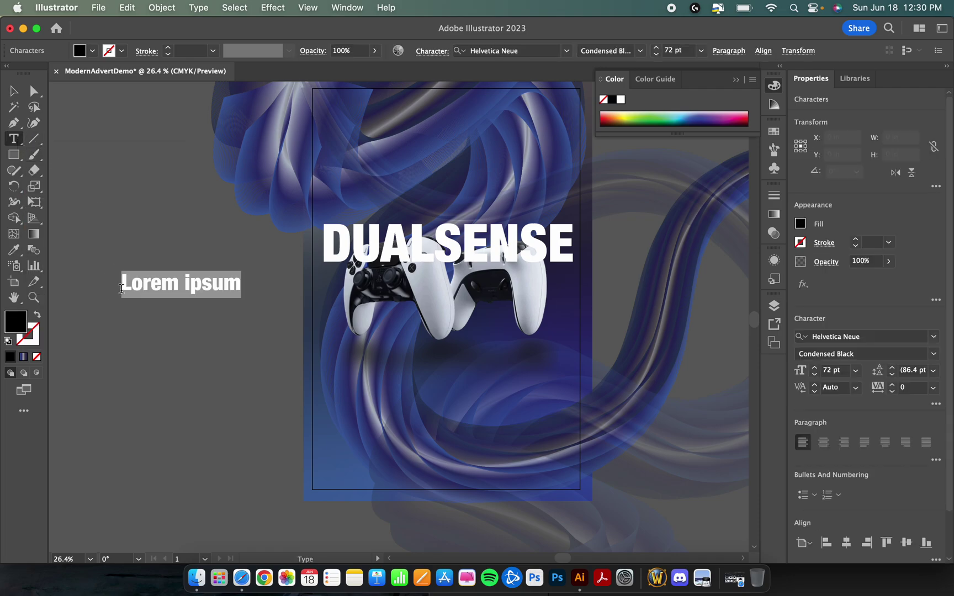
double_click(15, 326)
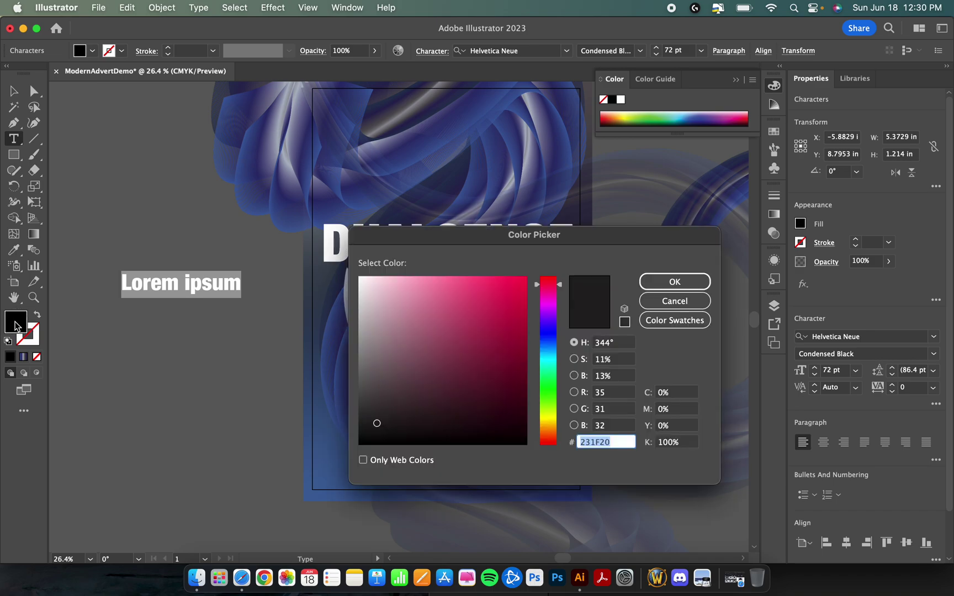
type("FFFFFF")
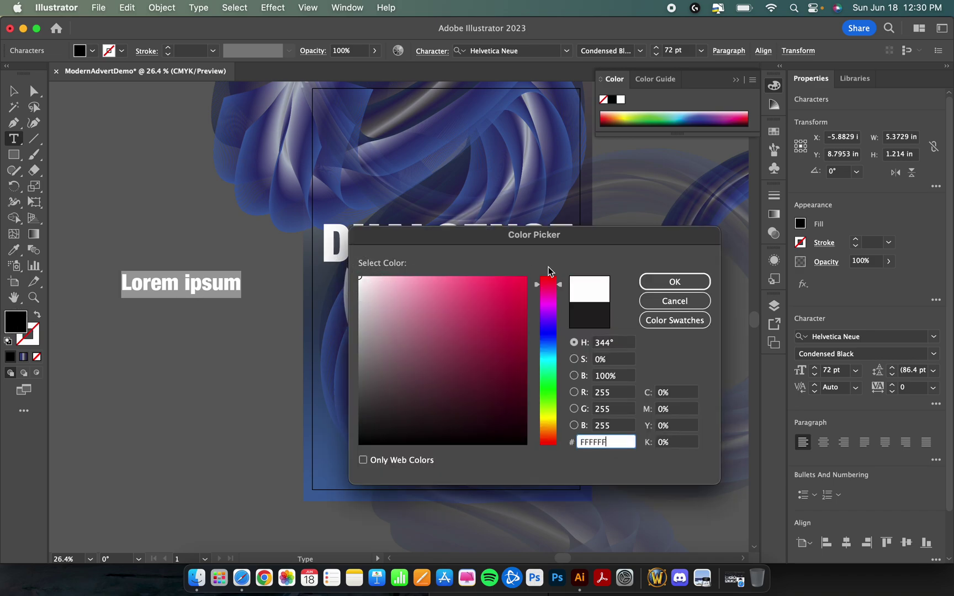
left_click(681, 288)
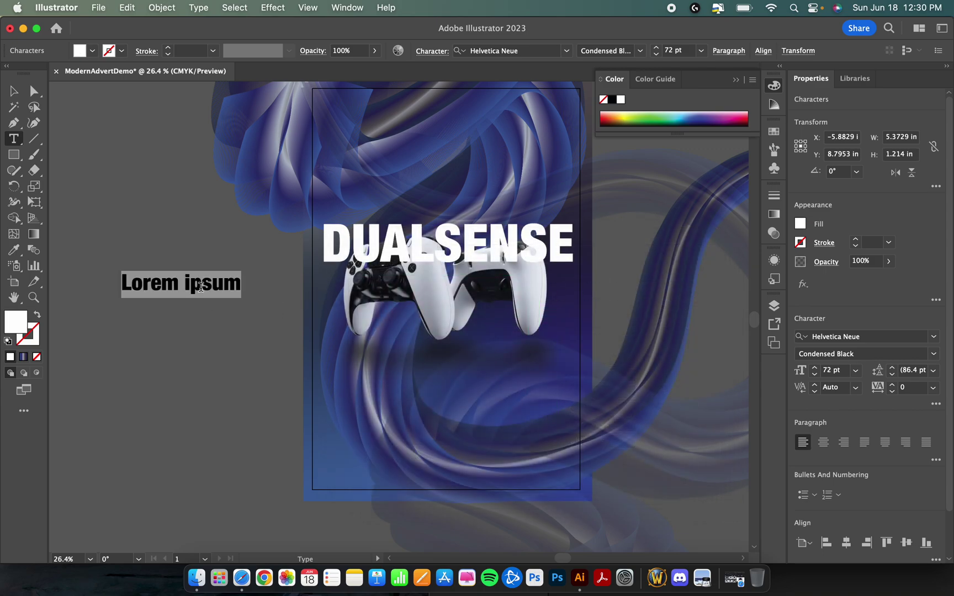
type("EDGE")
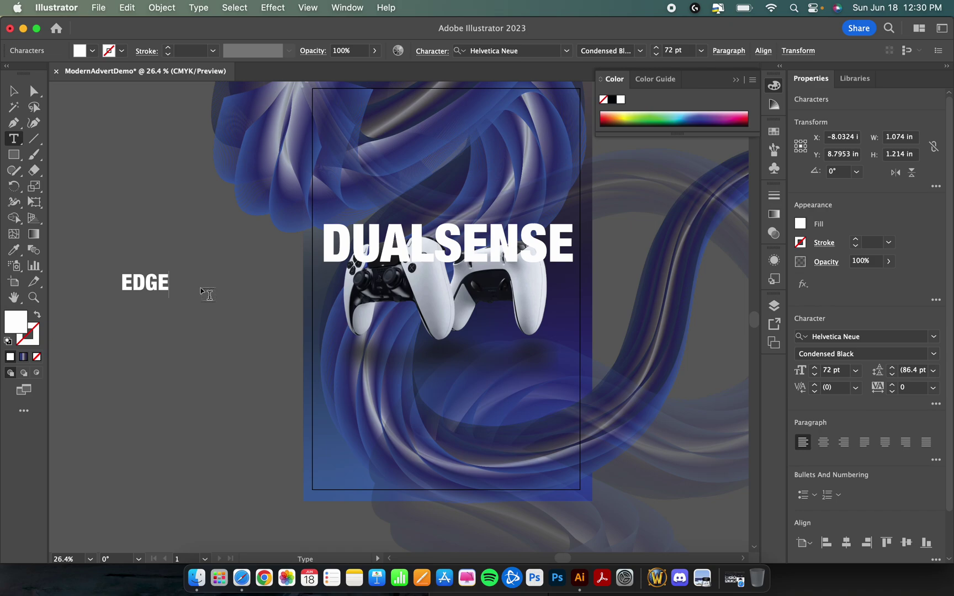
left_click(14, 91)
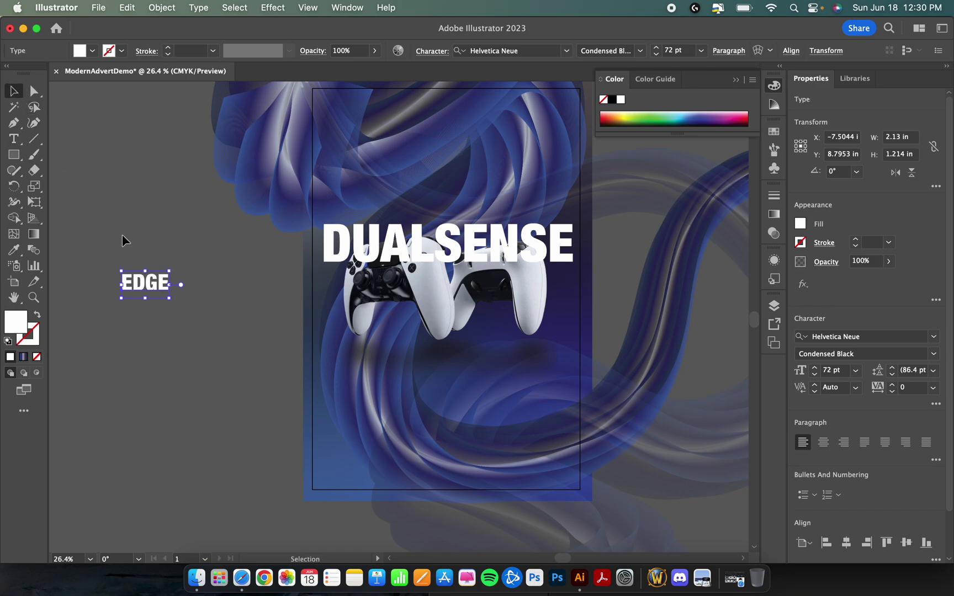
Scale the EDGE text proportionally to about 11.5 in wide and place it directly beneath DUALSENSE, aligned with its width
left_click_drag(167, 301, 524, 327)
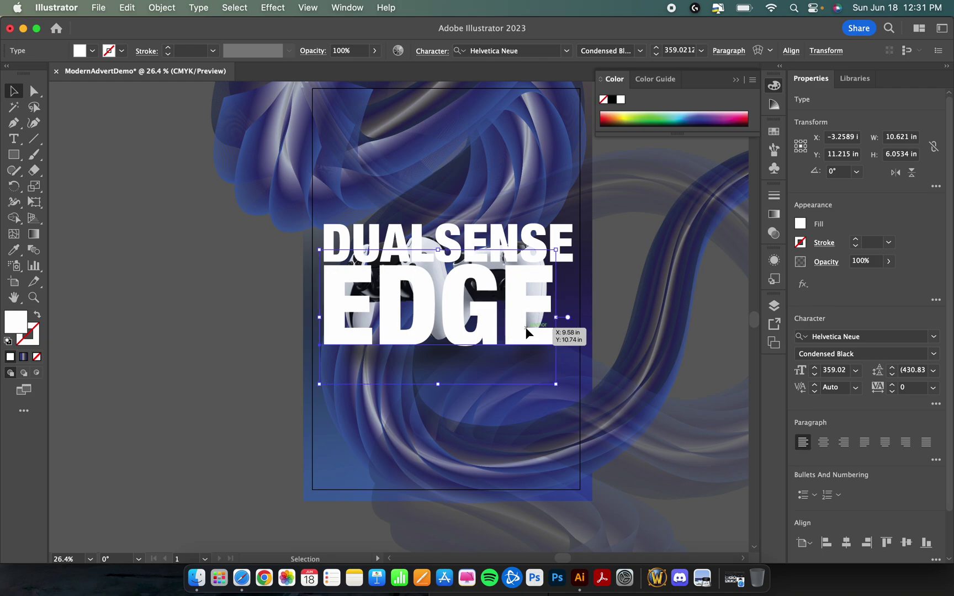
left_click_drag(555, 384, 577, 398)
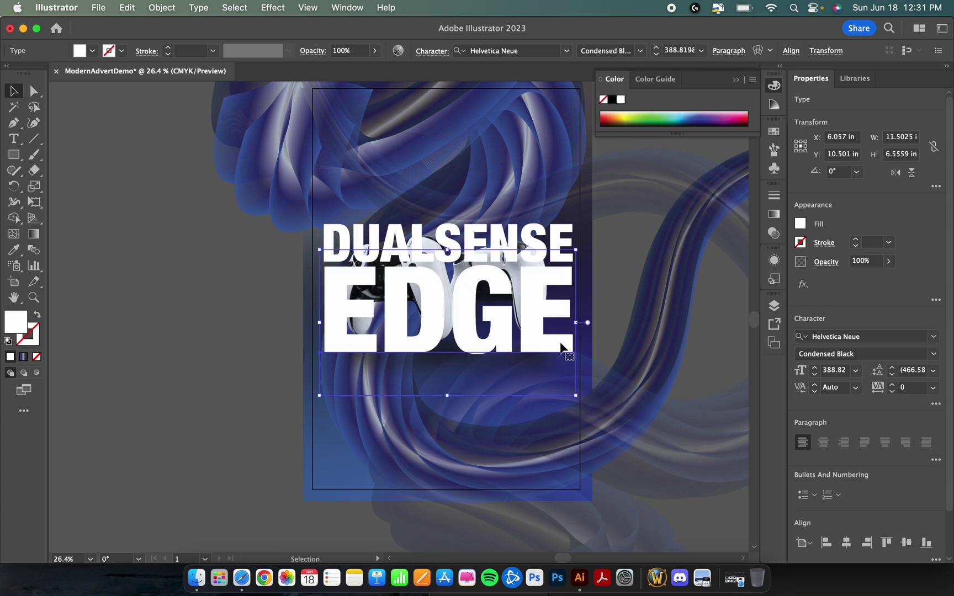
left_click_drag(552, 346, 554, 345)
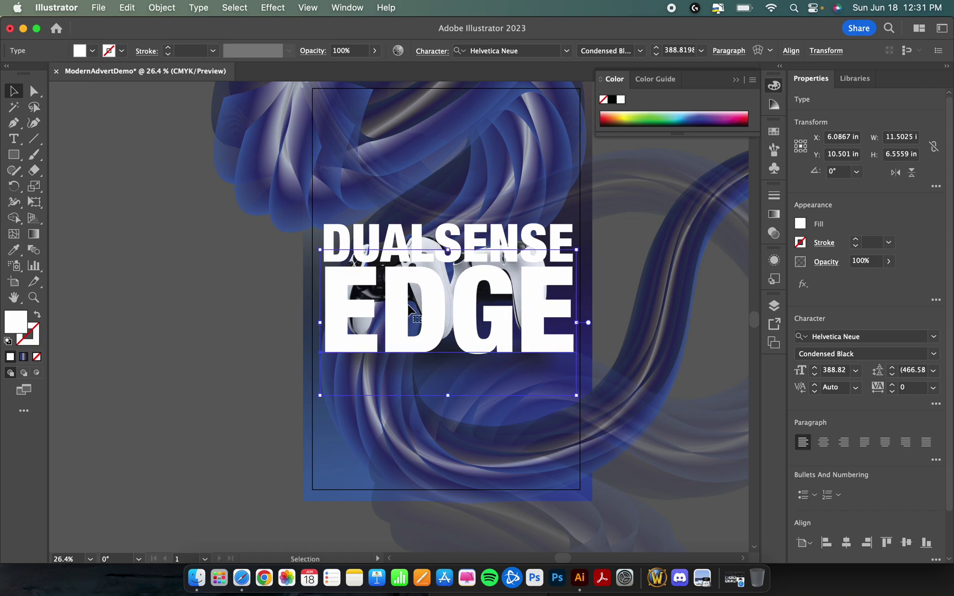
left_click(236, 281)
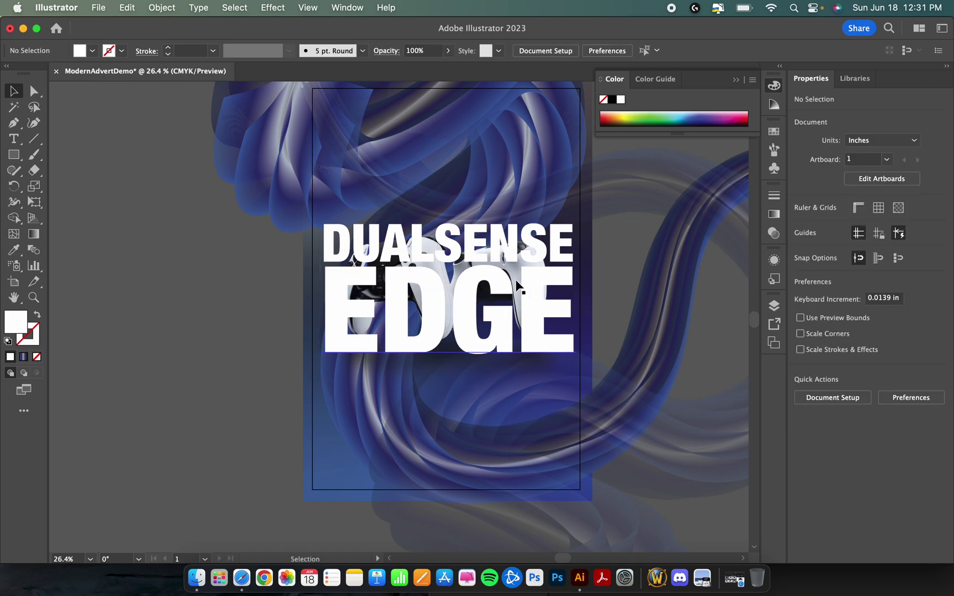
Duplicate the Text1 layer, move the original Text1 below the Stock Photo layer and lock it
scroll(630, 251, "right", 3)
scroll(631, 251, "up", 1)
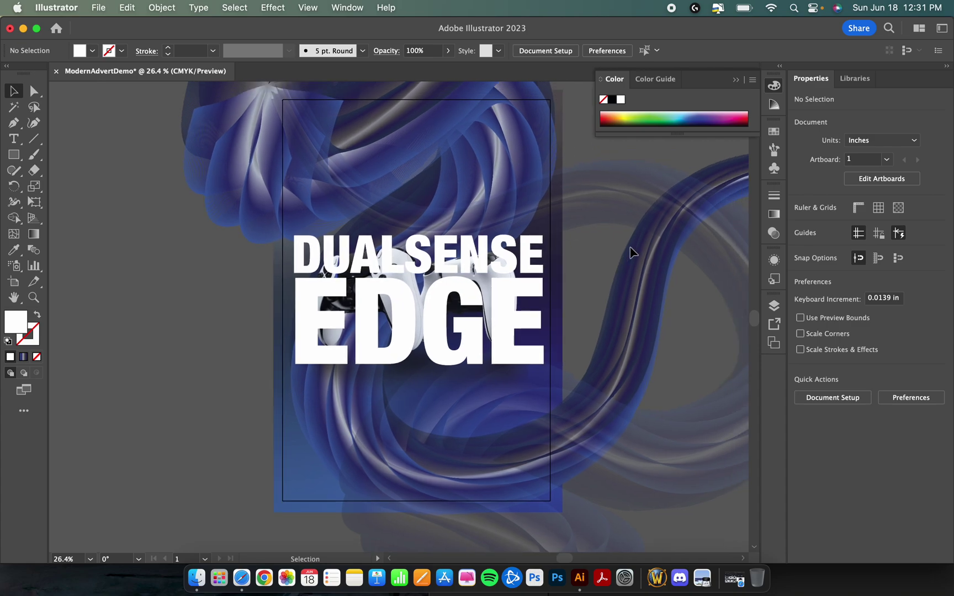
left_click(774, 305)
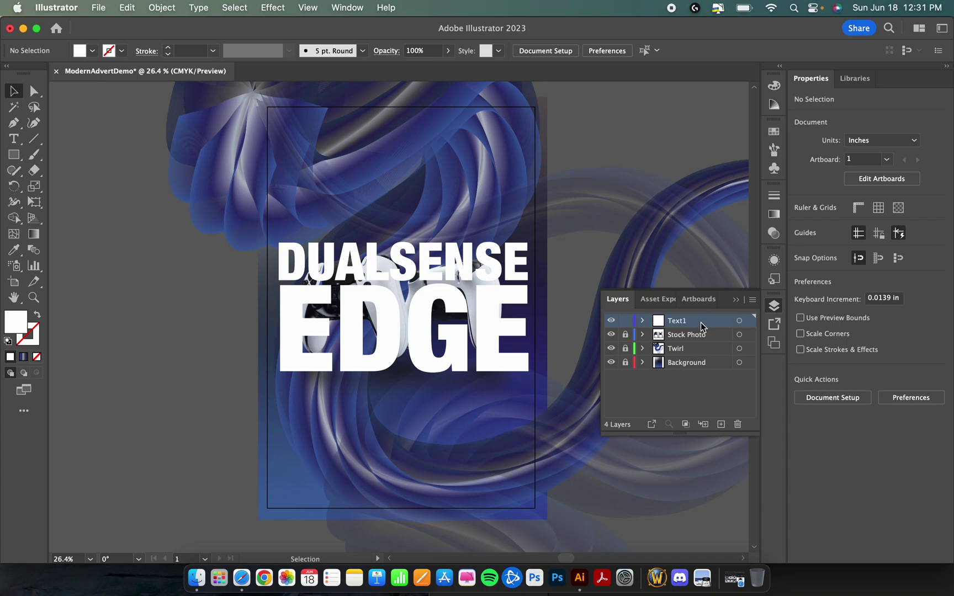
left_click_drag(700, 326, 723, 429)
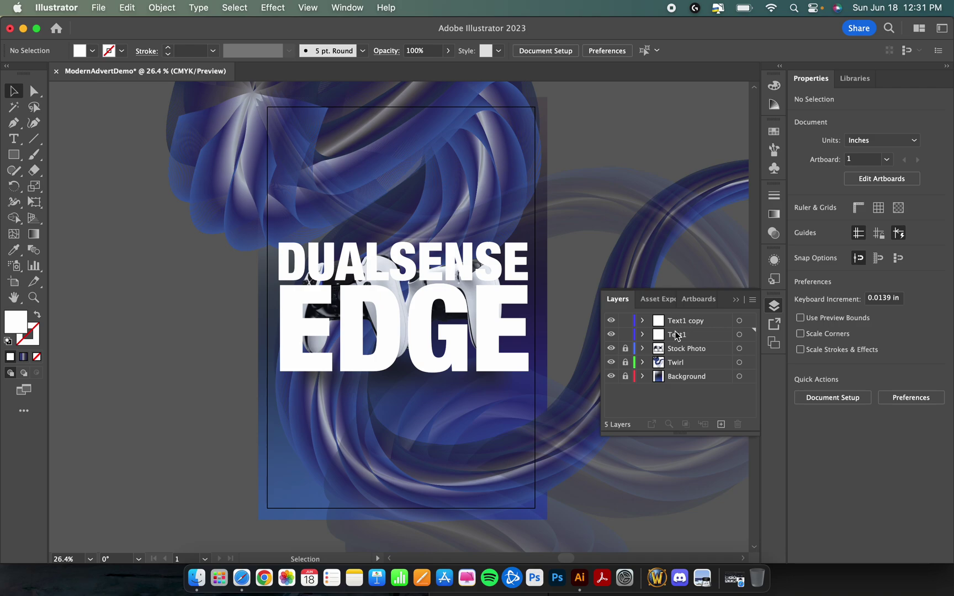
left_click_drag(674, 339, 681, 356)
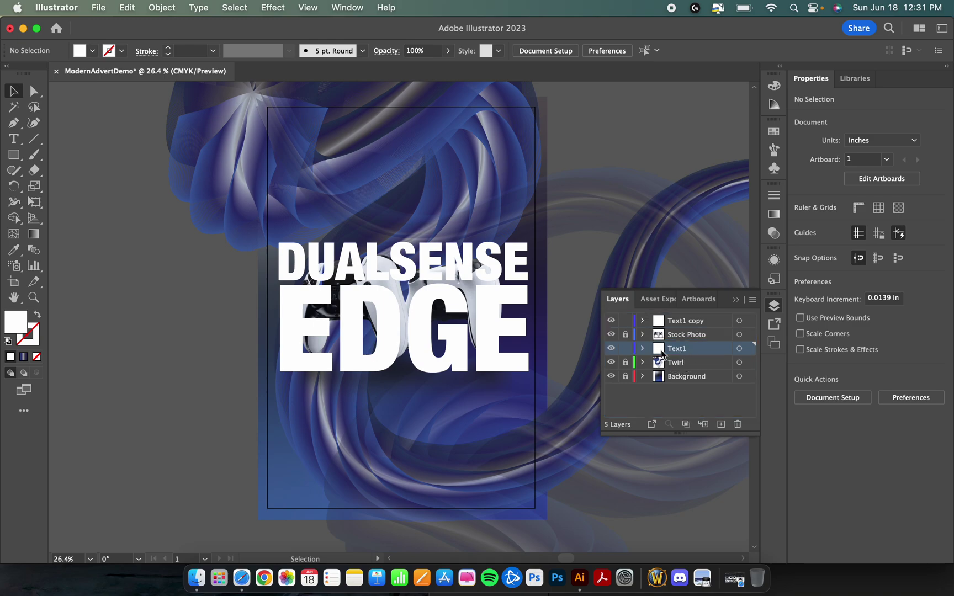
left_click(625, 349)
Swap fill and stroke on both words in the Text1 copy layer, giving them a white 1 pt outline without fill
left_click(684, 326)
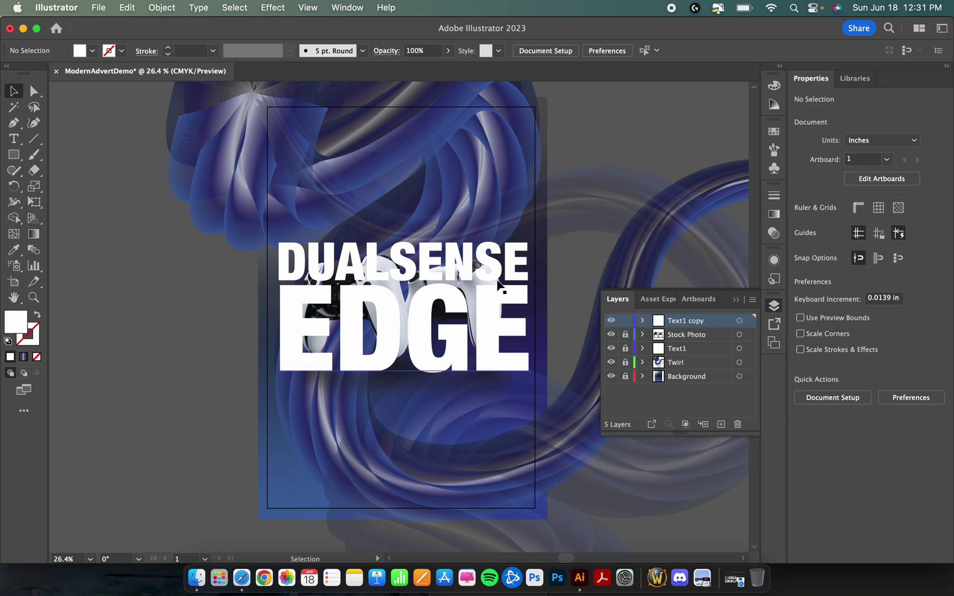
left_click(493, 312)
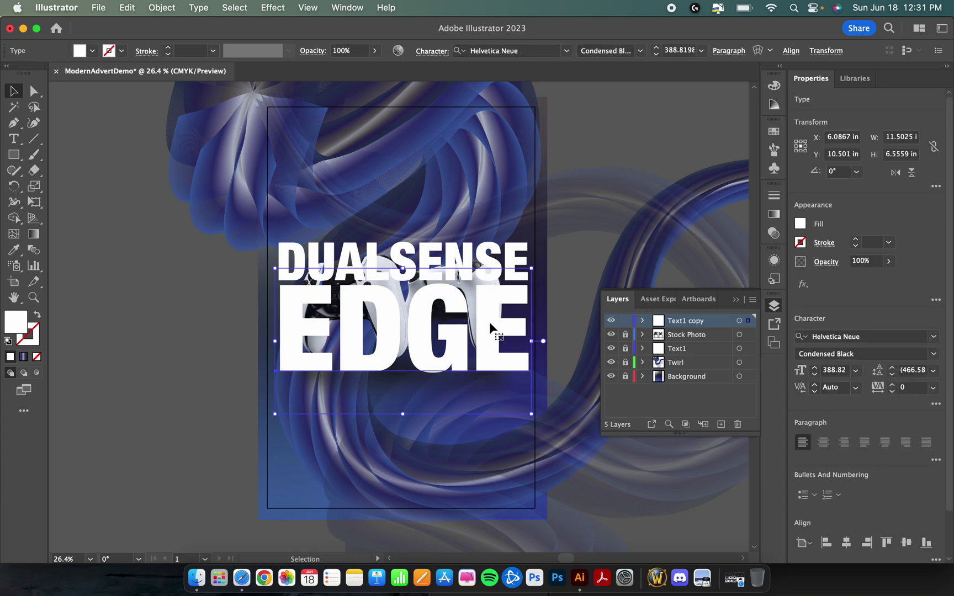
left_click(482, 258, "shift")
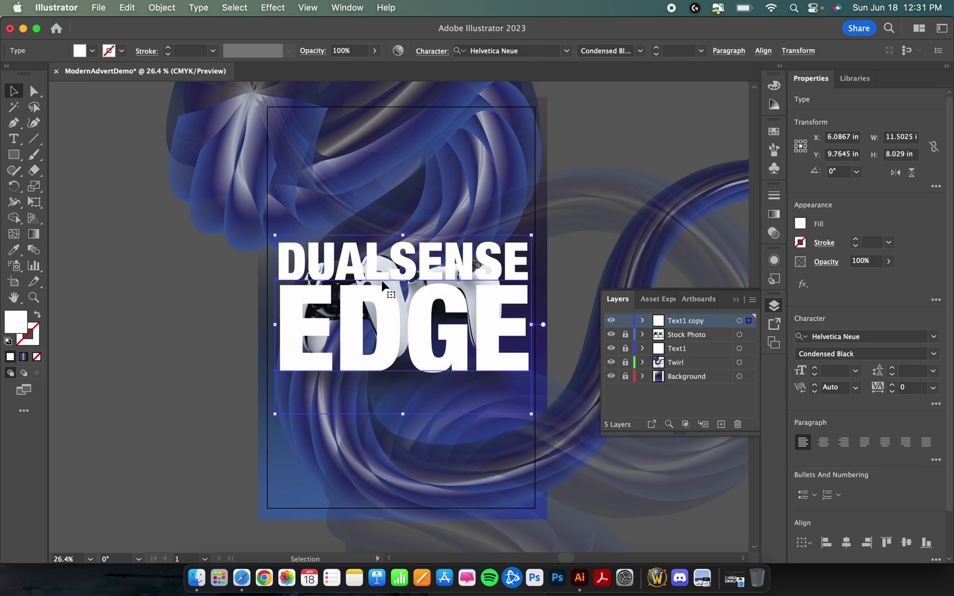
left_click(244, 323)
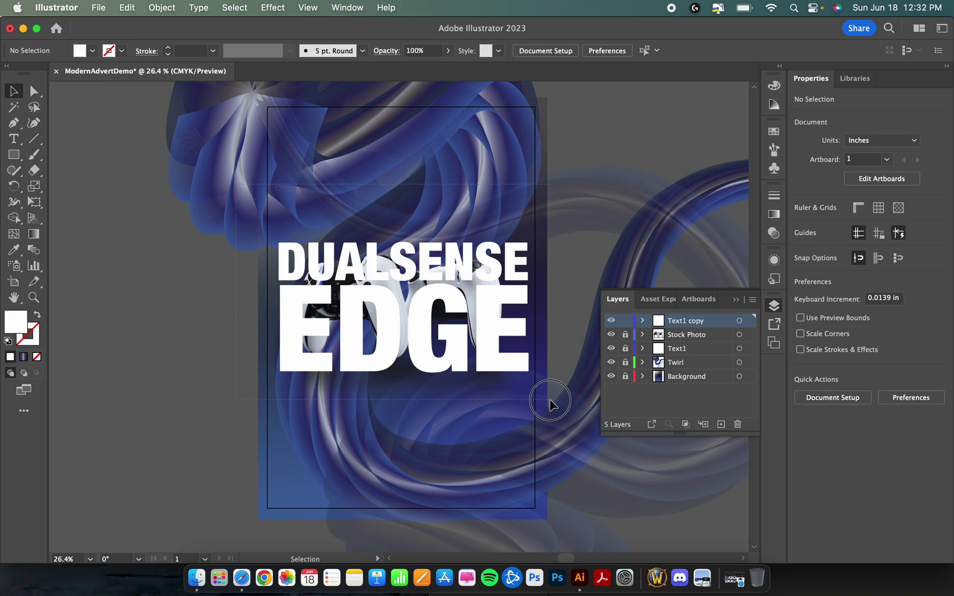
key("super+a")
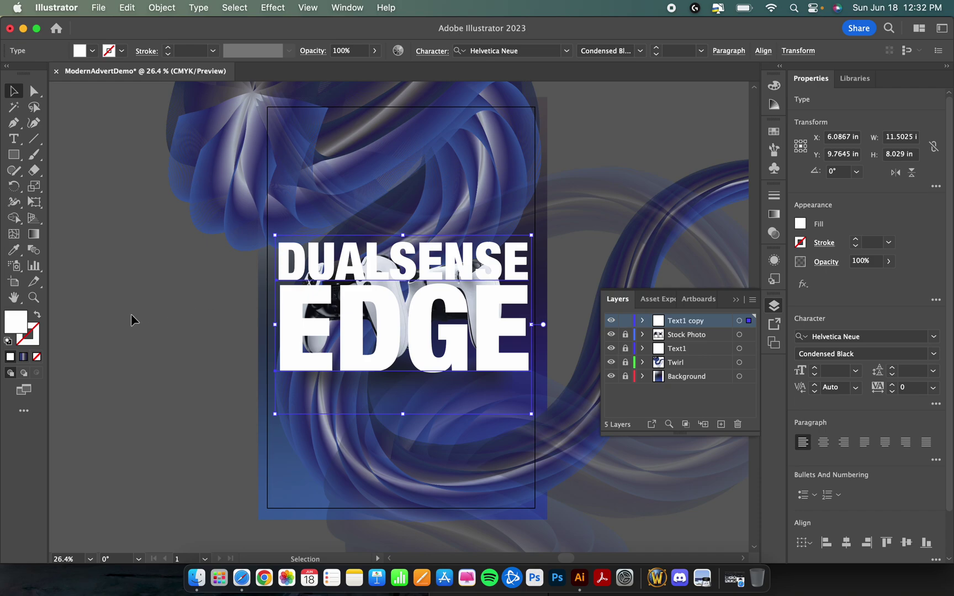
left_click(38, 318)
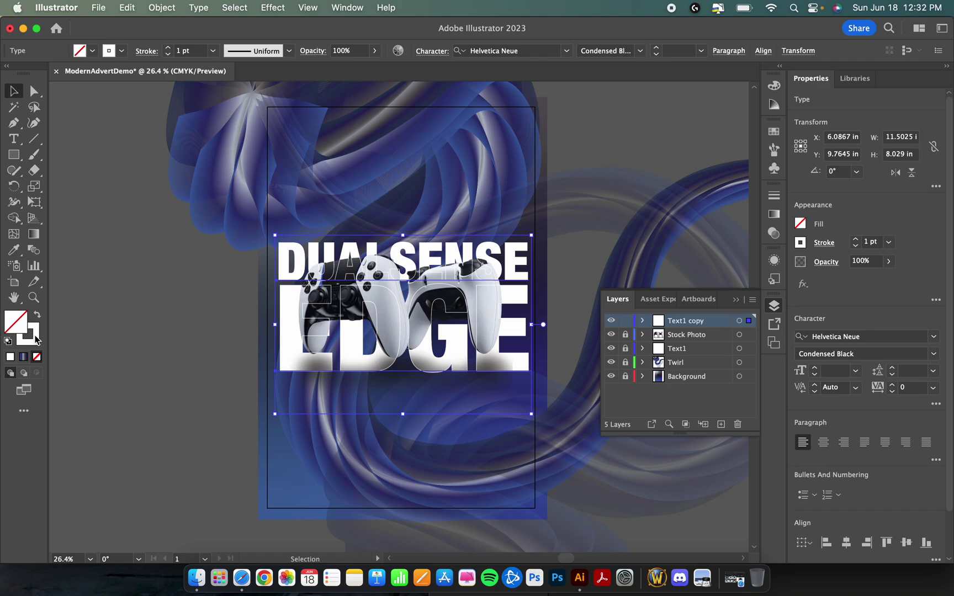
left_click(123, 321)
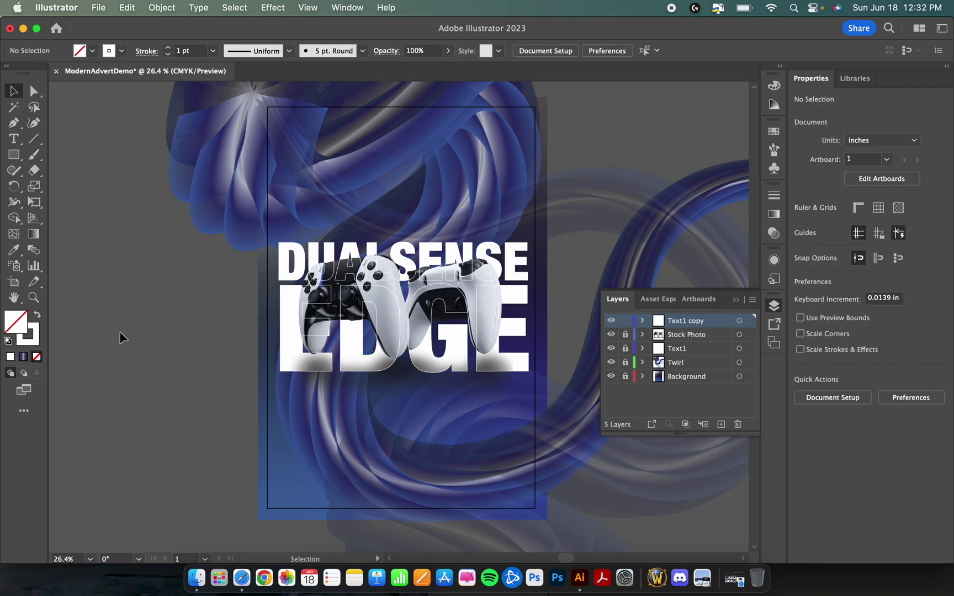
Try a 3 pt stroke on the outlined DUALSENSE and EDGE text, and undo the stroke change
left_click_drag(244, 216, 590, 393)
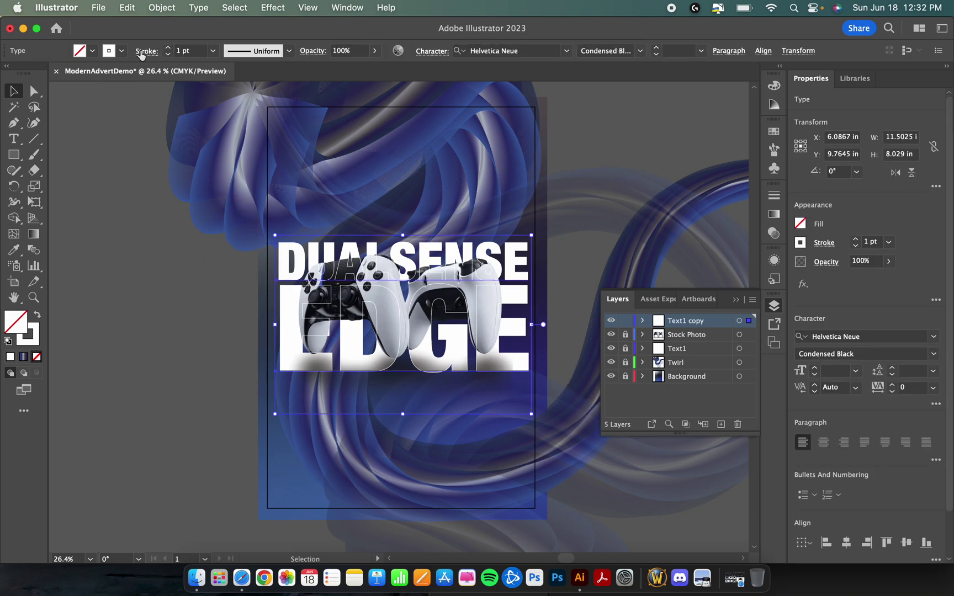
left_click(170, 48)
left_click(169, 48)
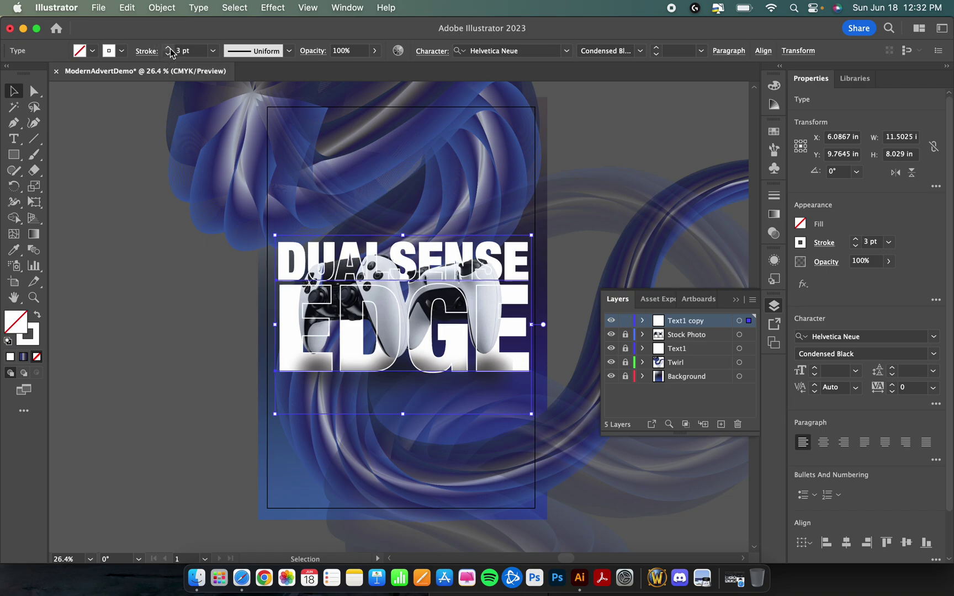
left_click(174, 323)
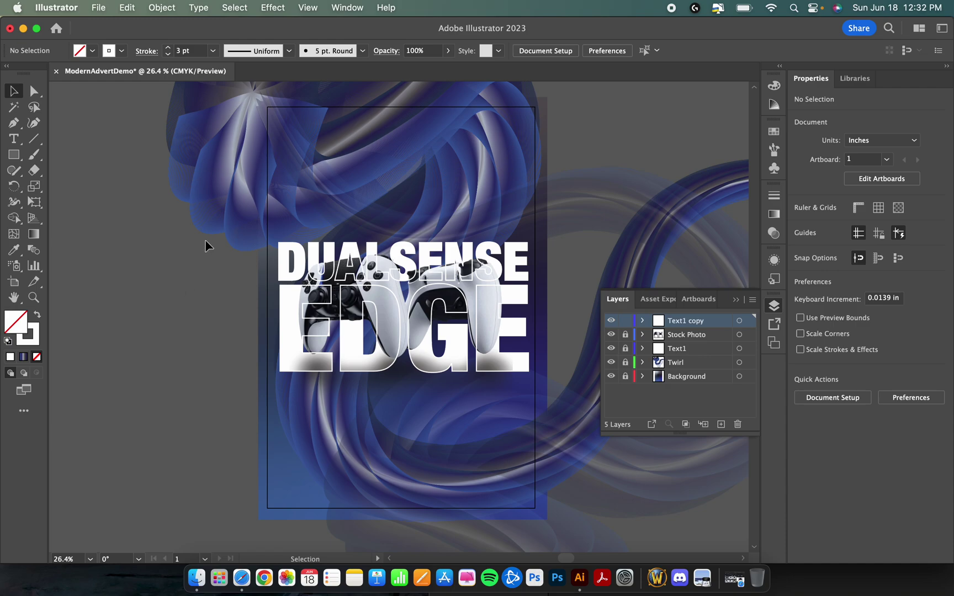
key("super+z")
key("super+z")
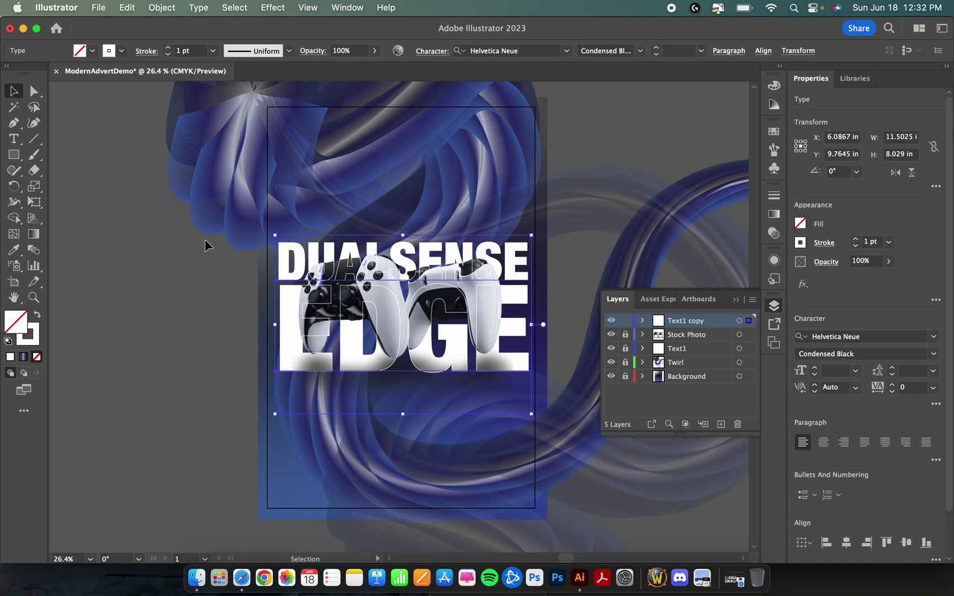
Deselect the text and turn on Trim View to preview the artwork cropped to the artboard
left_click(186, 331)
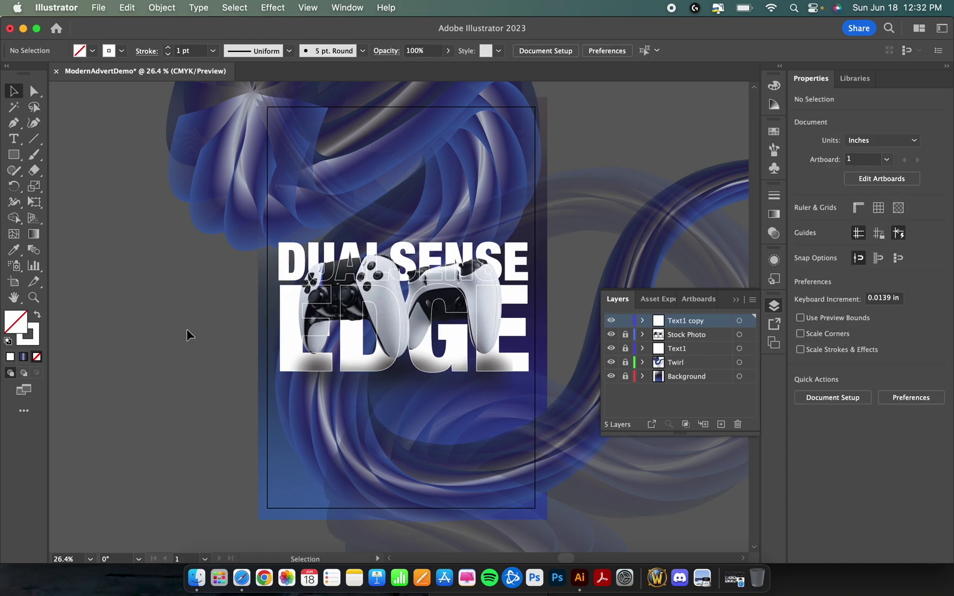
left_click(307, 7)
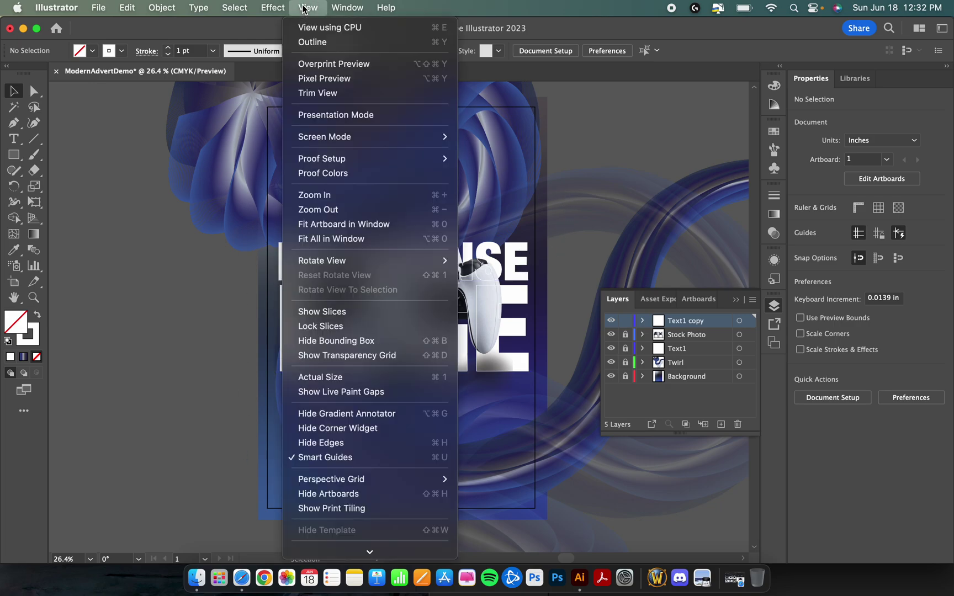
left_click(324, 94)
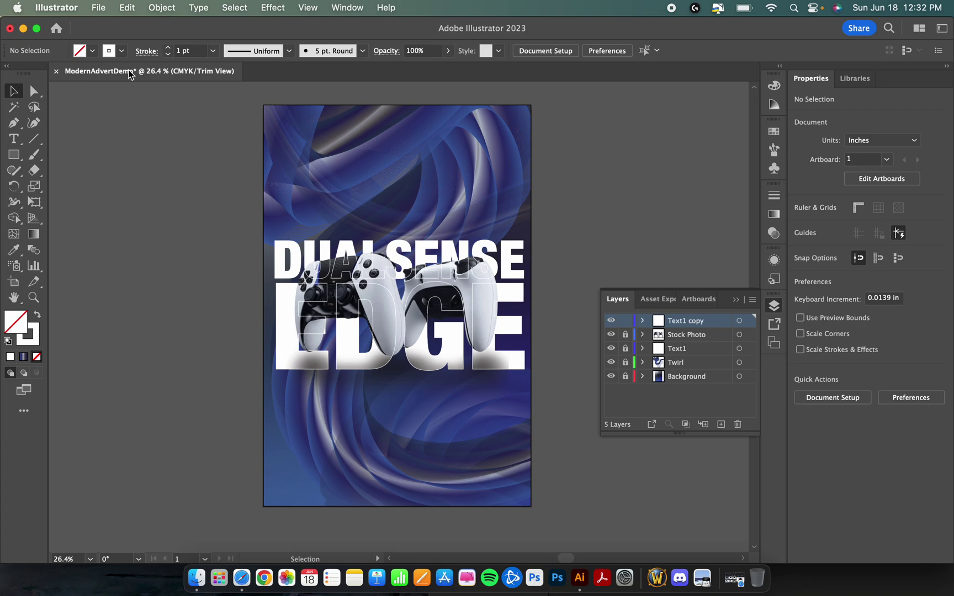
Save the document to Creative Cloud under the name ModernAdvertDemo and dismiss the linked asset warning
left_click(96, 8)
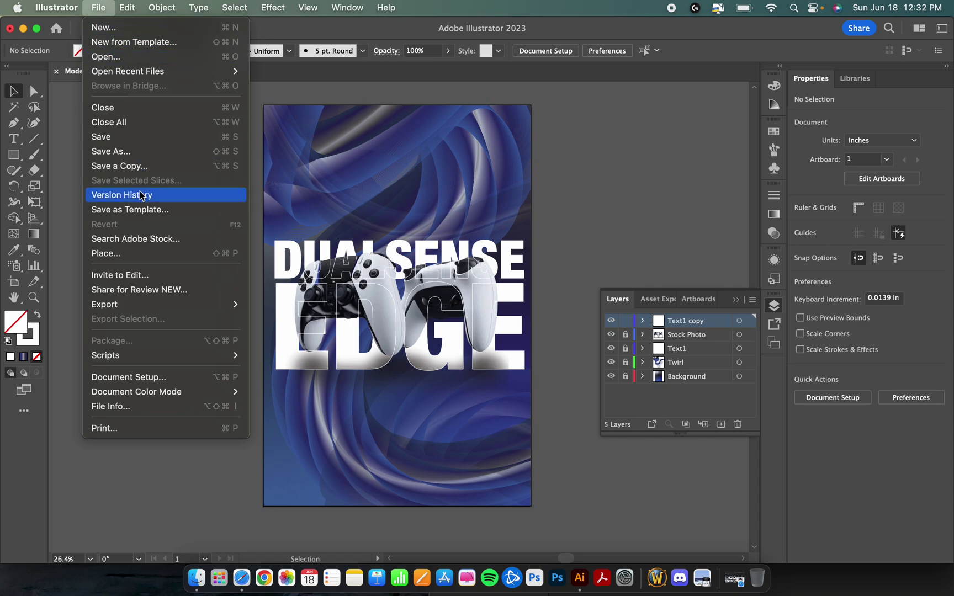
left_click(151, 154)
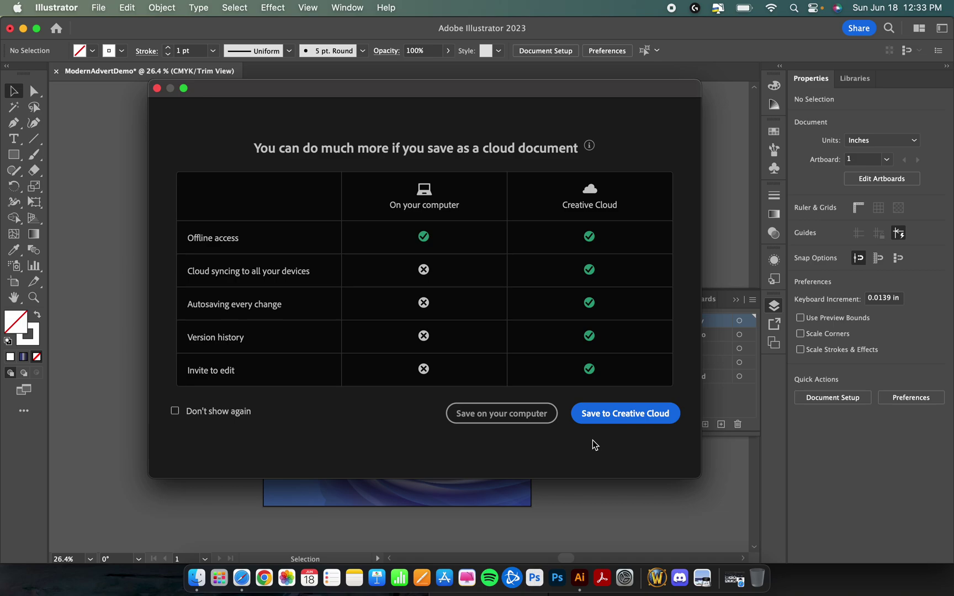
left_click(619, 415)
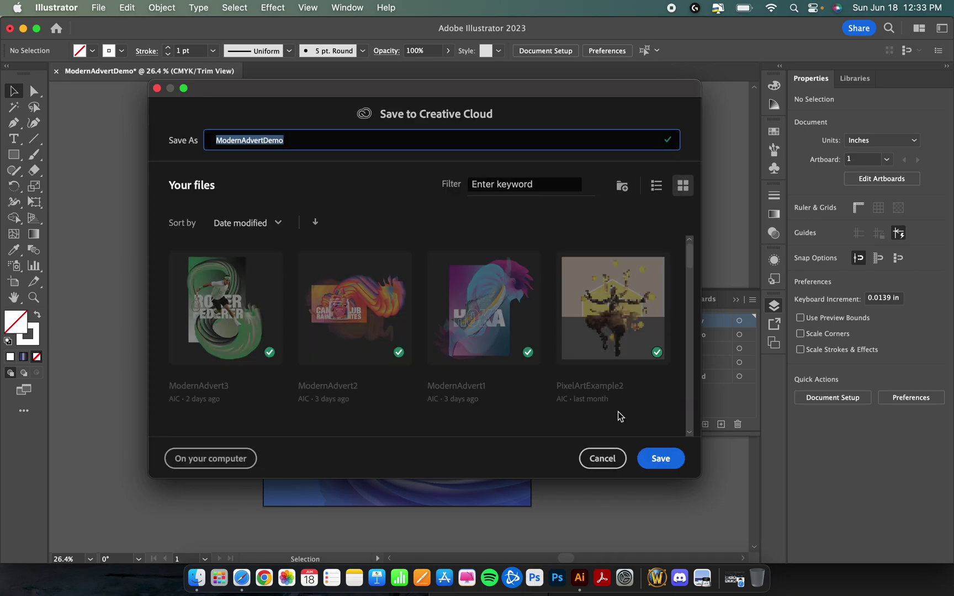
left_click(660, 458)
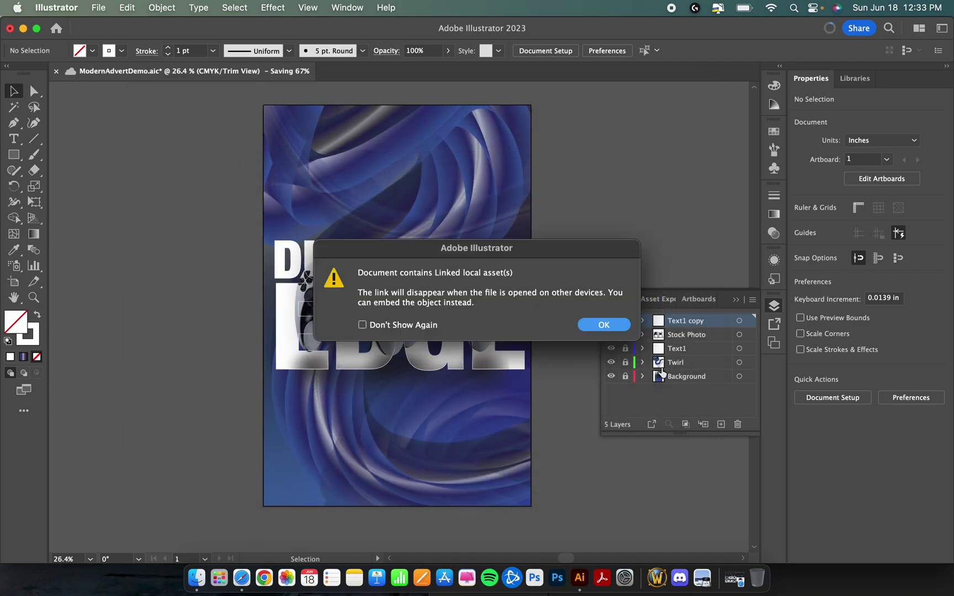
left_click(604, 325)
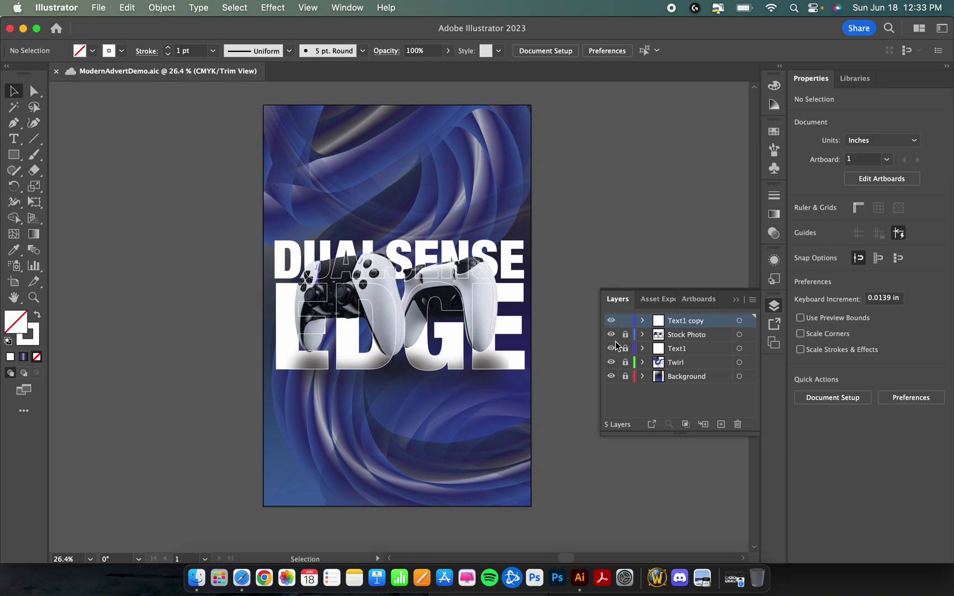
Lock the Text1 copy layer, then unlock Stock Photo, embed its linked controller image and lock that layer again
left_click(625, 321)
left_click(695, 336)
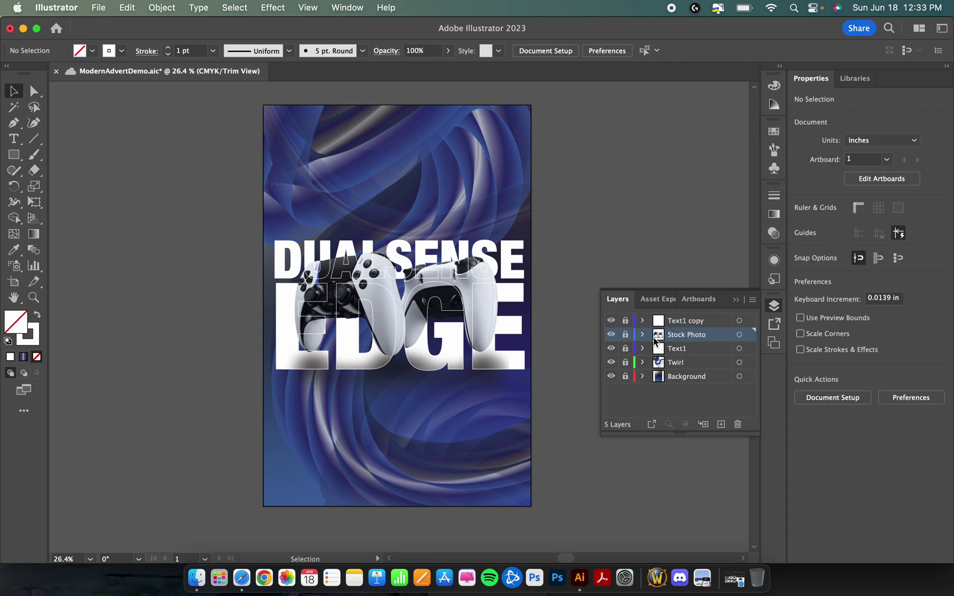
left_click(626, 335)
left_click(478, 323)
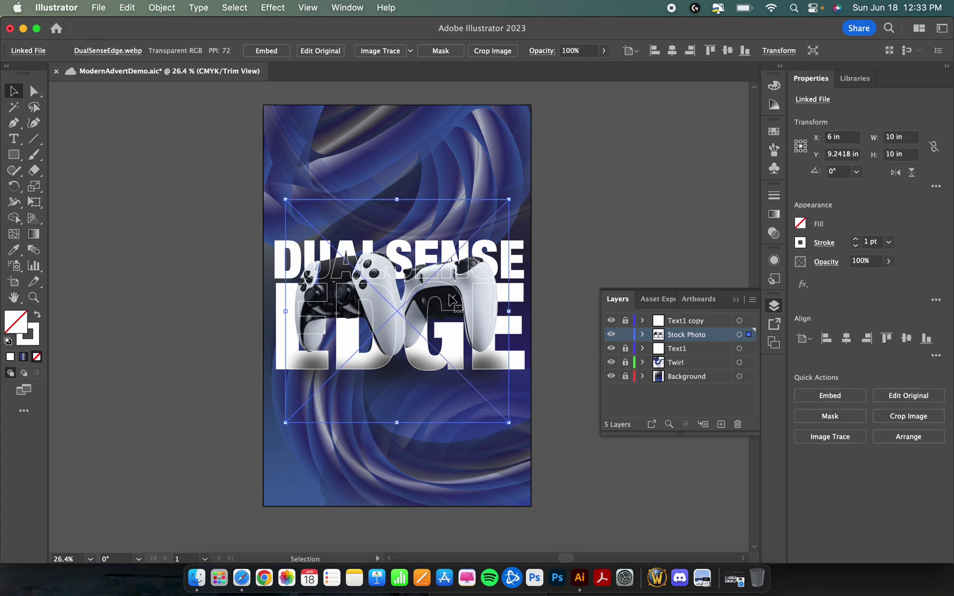
left_click(855, 398)
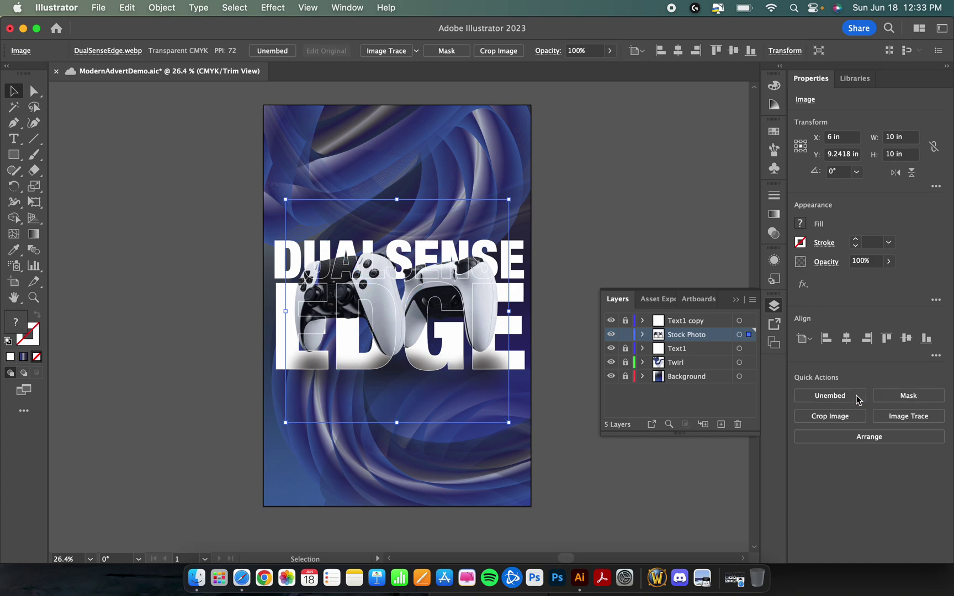
left_click(625, 335)
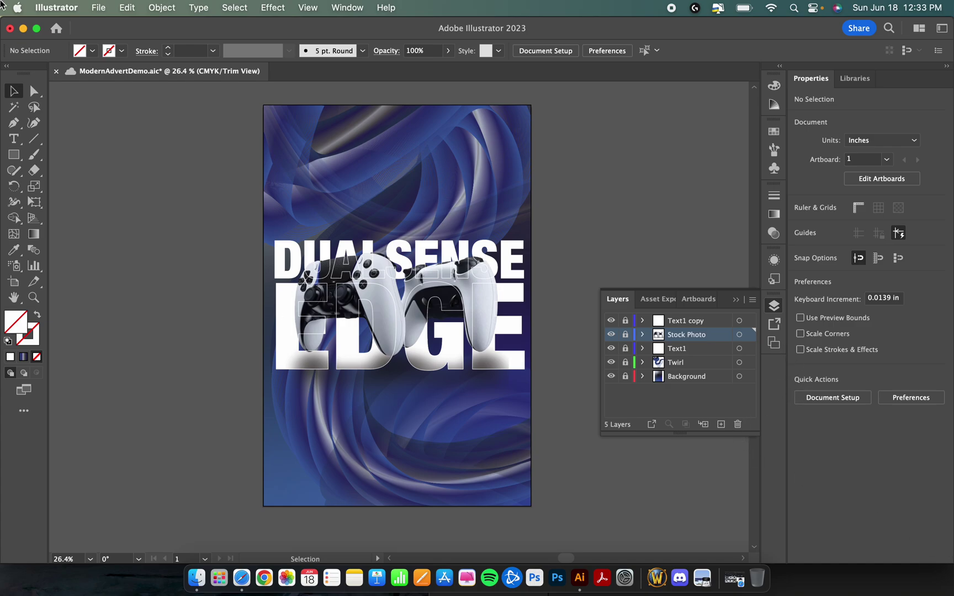
Save the document on the computer's Desktop as ModernAdvertDemo.ai in Adobe Illustrator format with the Illustrator 2020 version and PDF compatibility
left_click(103, 8)
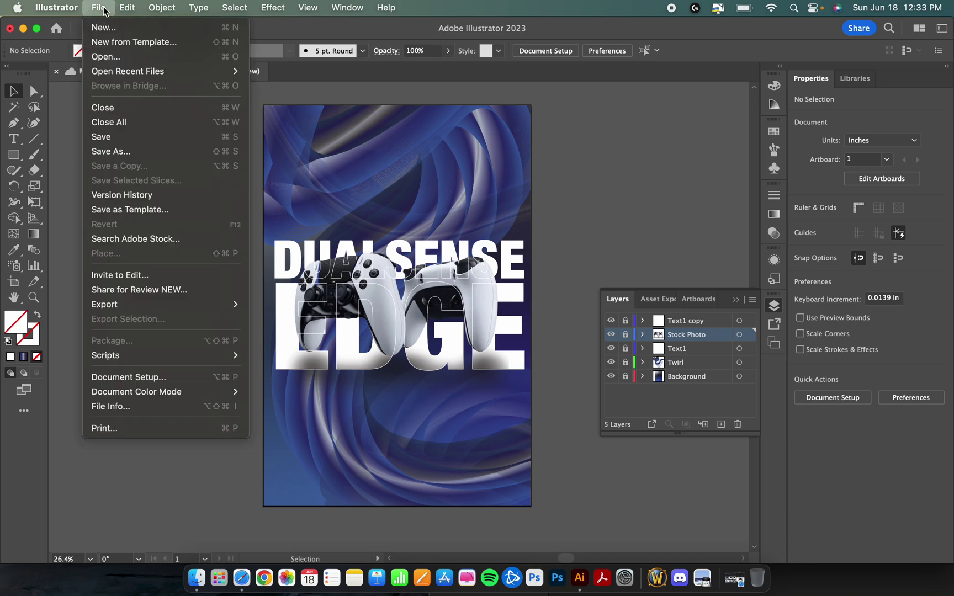
left_click(145, 154)
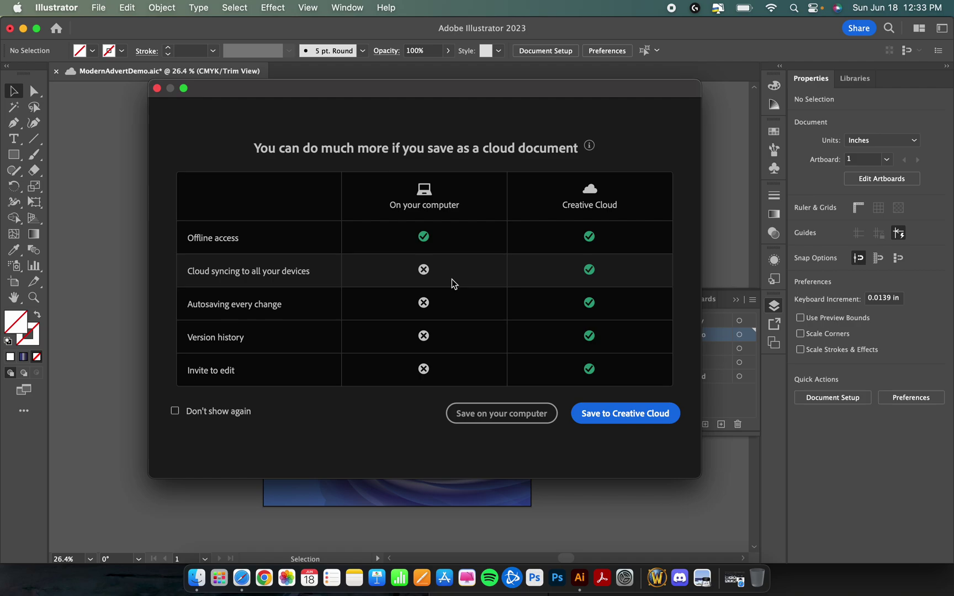
left_click(530, 415)
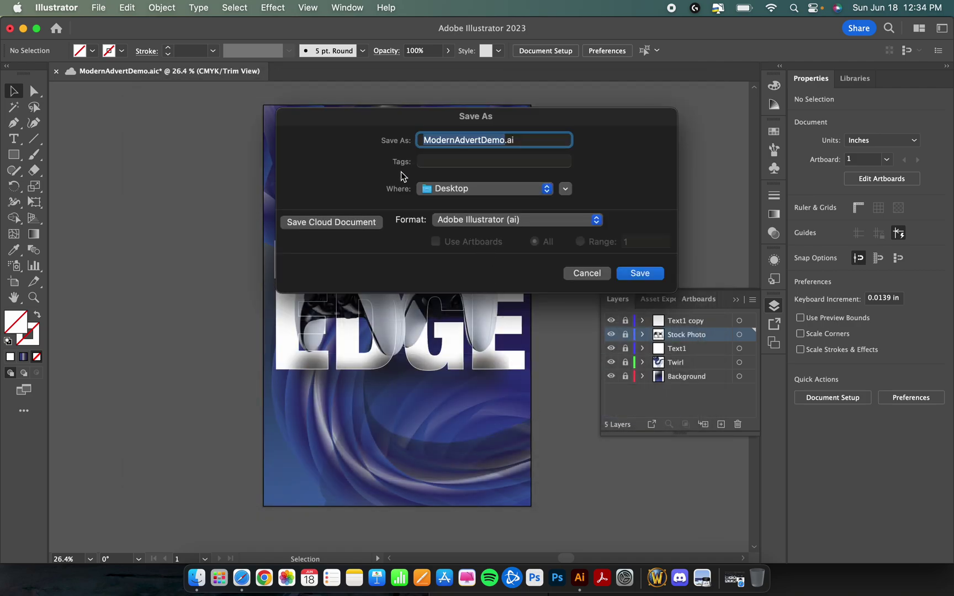
left_click(640, 273)
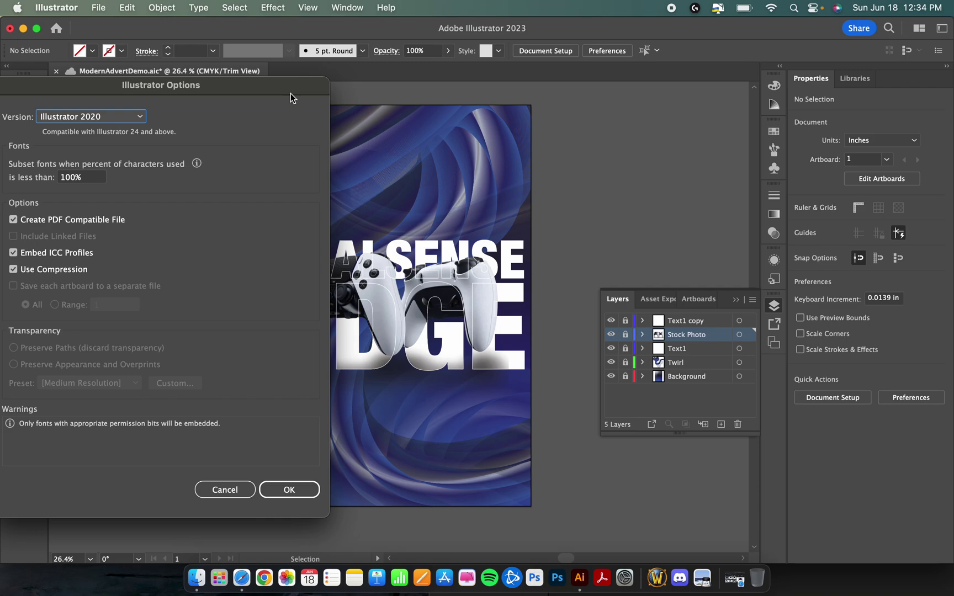
left_click_drag(290, 92, 365, 96)
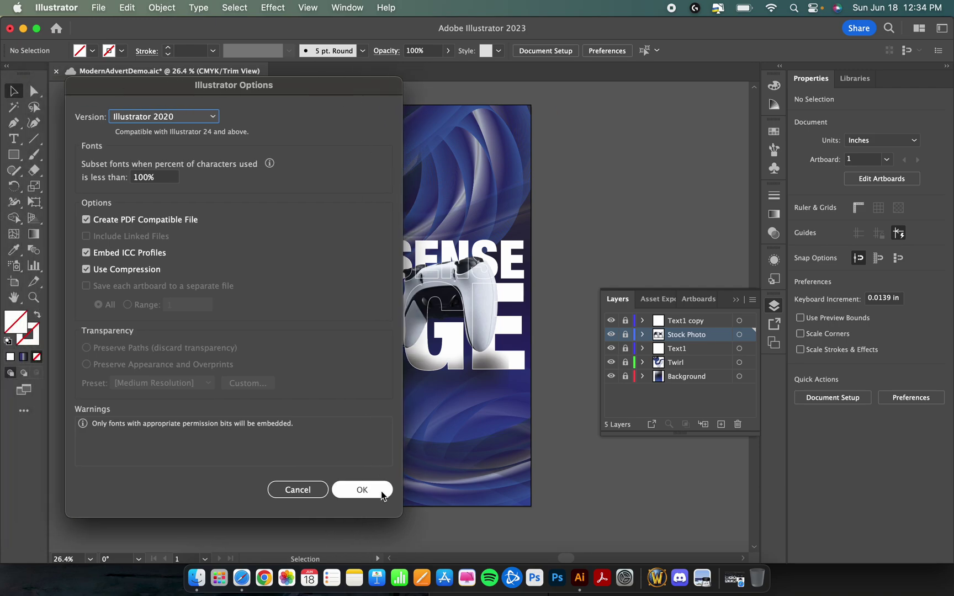
left_click(381, 491)
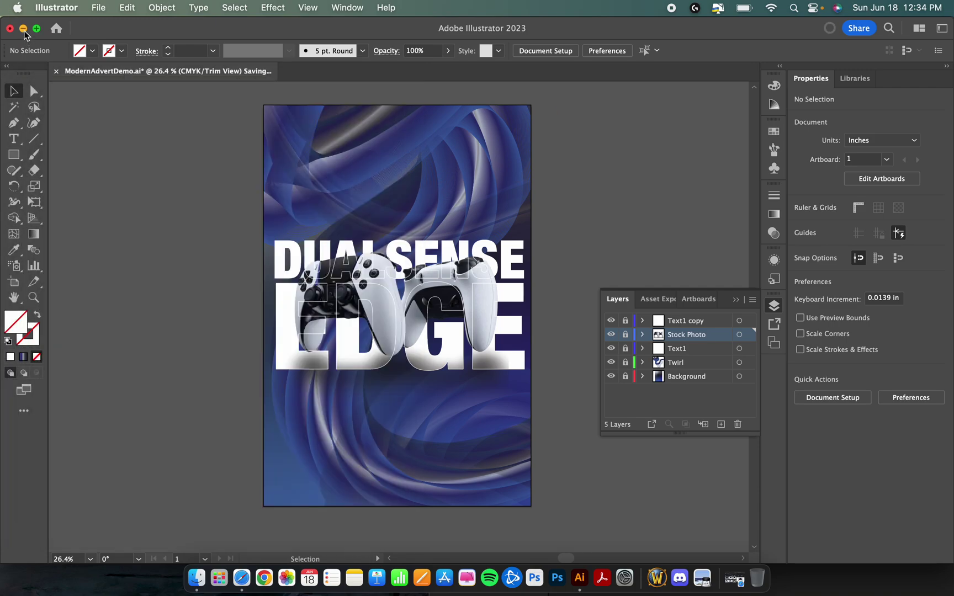
Minimize Illustrator, close the Downloads window in Finder, and move the ModernAdvertDemo.ai file higher up on the desktop
left_click(23, 28)
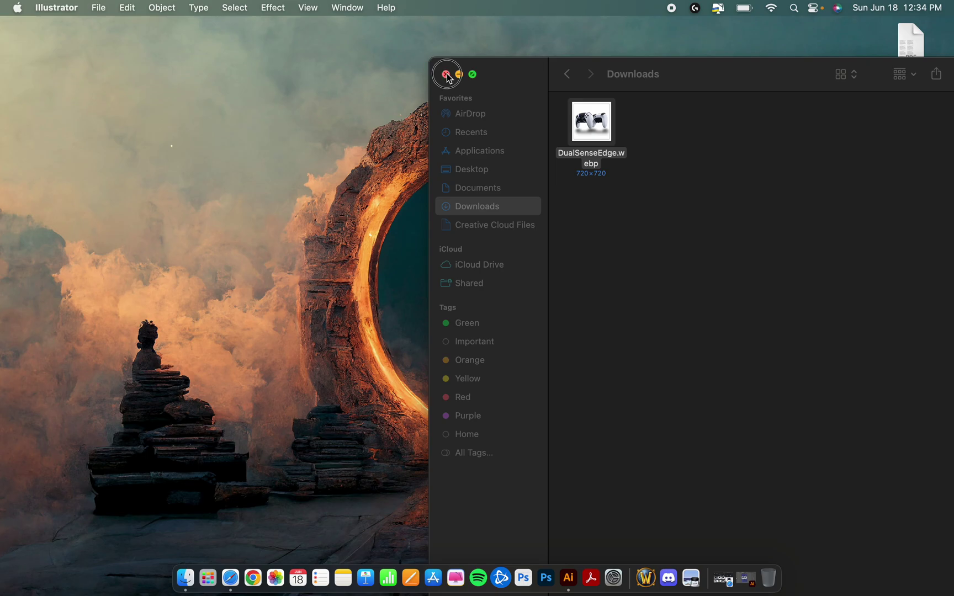
left_click(445, 74)
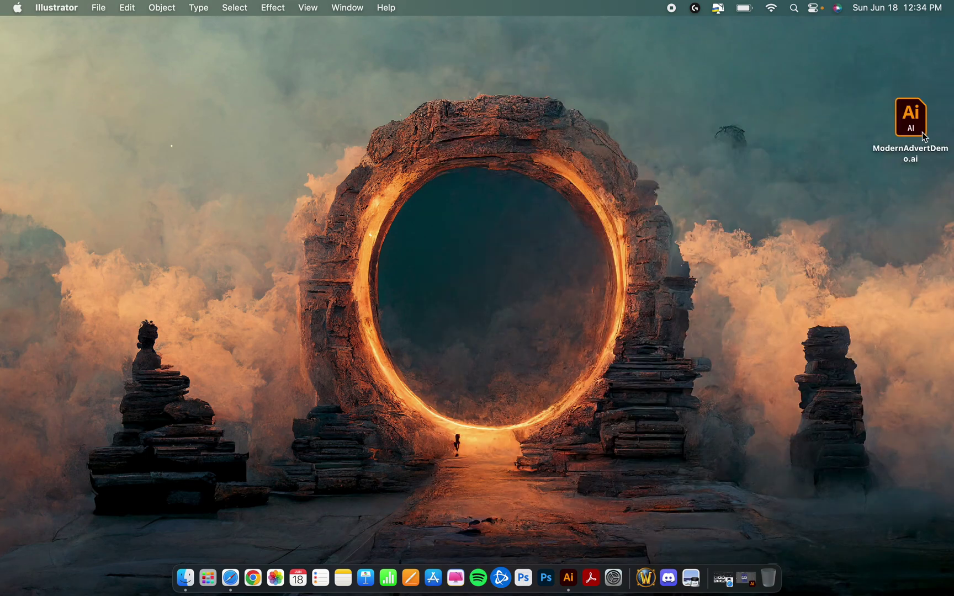
left_click(910, 116)
left_click_drag(911, 115, 905, 52)
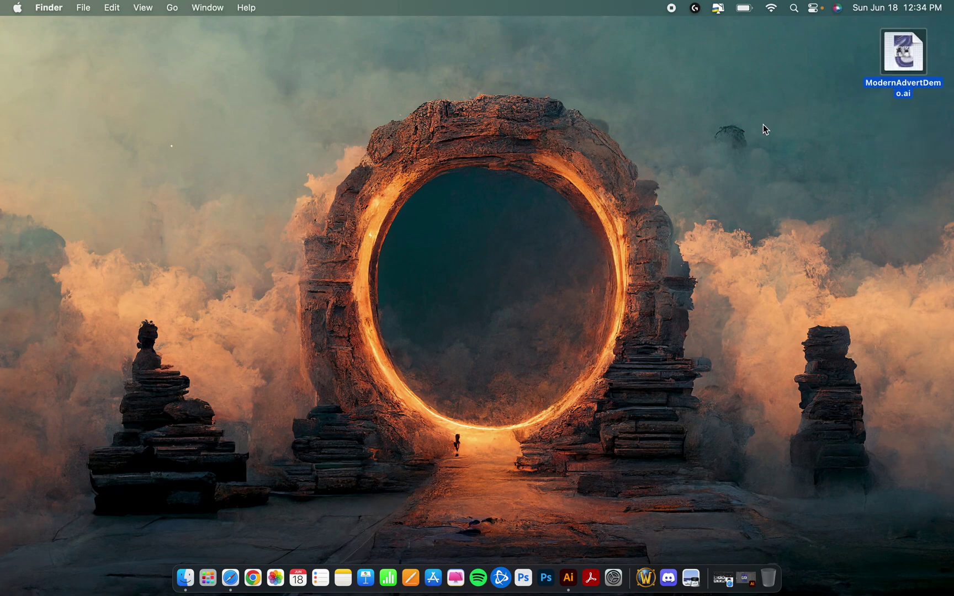